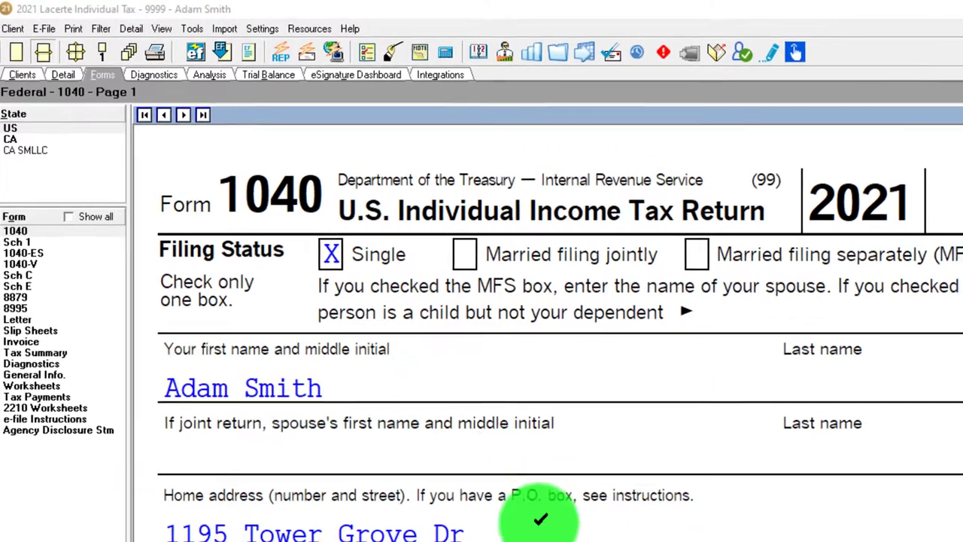
# Step: Examine the filing details on Form 1040 and the rental income, expense and total lines on Schedule E
pyautogui.scroll(-10, 467, 527)
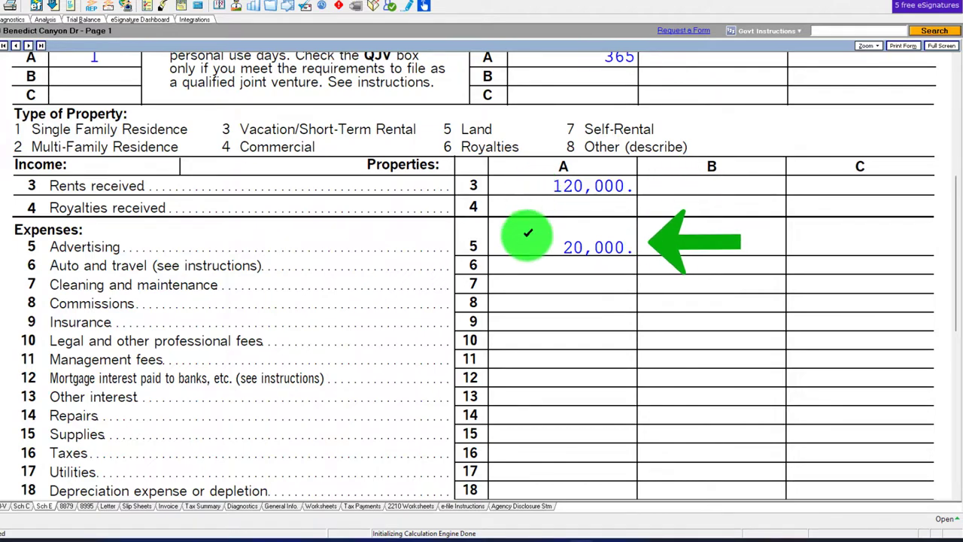
pyautogui.scroll(-2, 527, 233)
pyautogui.scroll(-6, 527, 233)
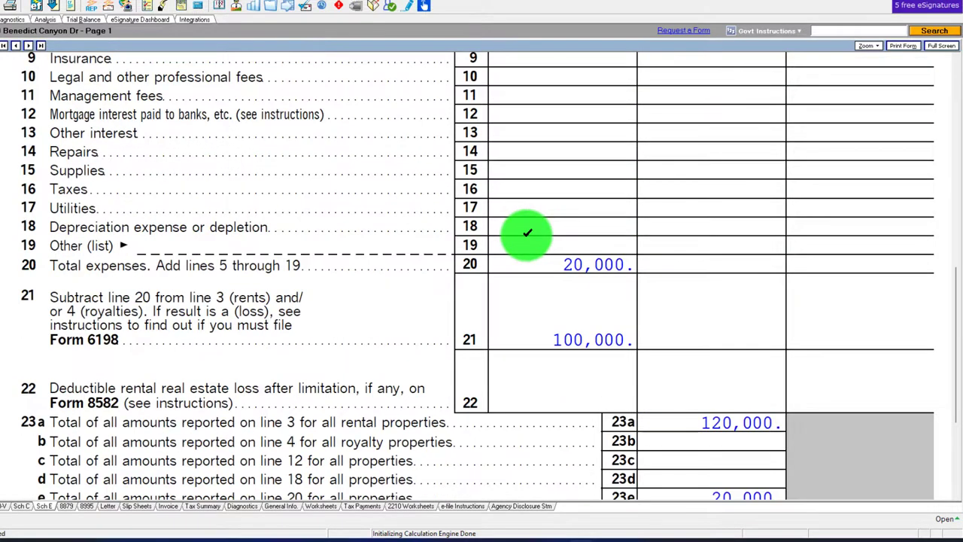
pyautogui.scroll(-2, 510, 301)
pyautogui.scroll(-4, 510, 300)
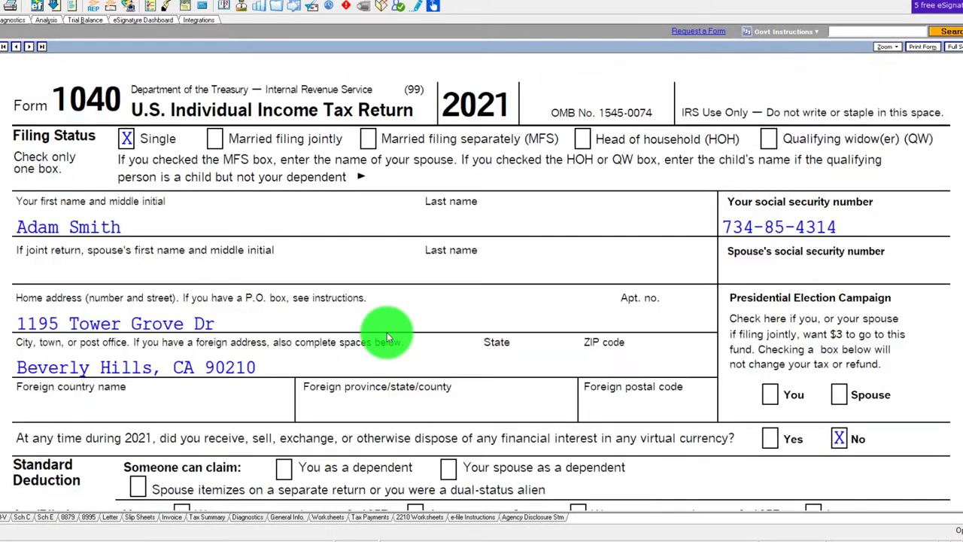
# Step: Examine the total income, adjusted gross income, standard deduction and taxable income lines on Form 1040
pyautogui.scroll(-5, 387, 334)
pyautogui.scroll(-9, 386, 336)
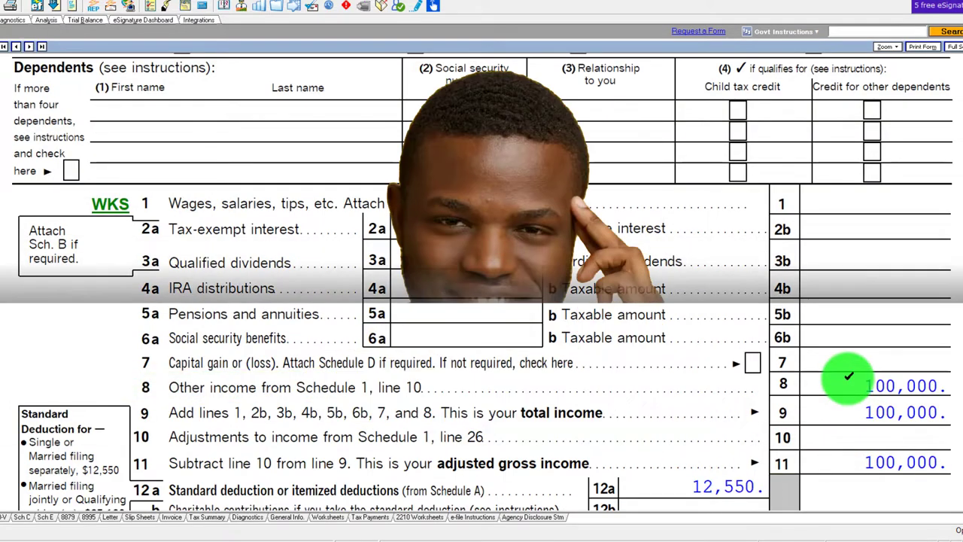
pyautogui.scroll(-2, 849, 376)
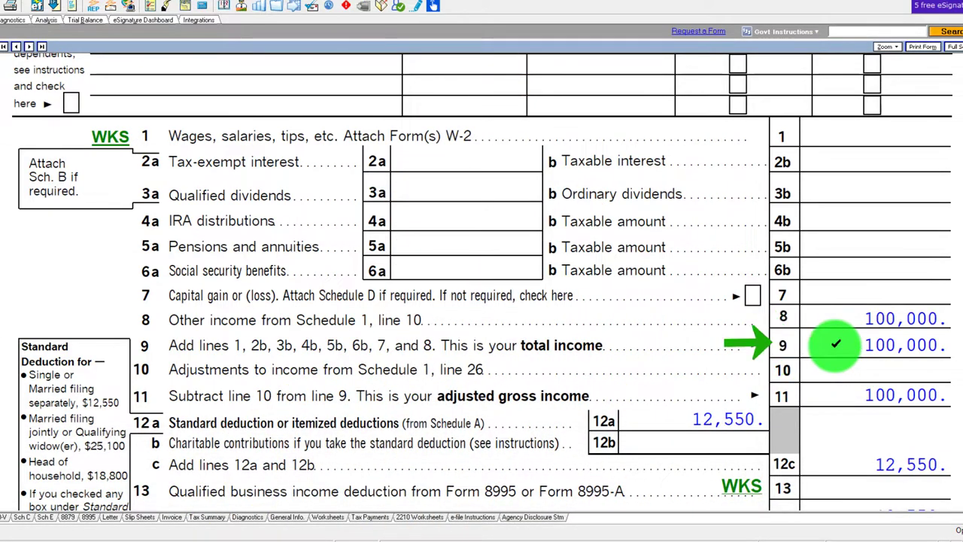
pyautogui.scroll(-2, 834, 344)
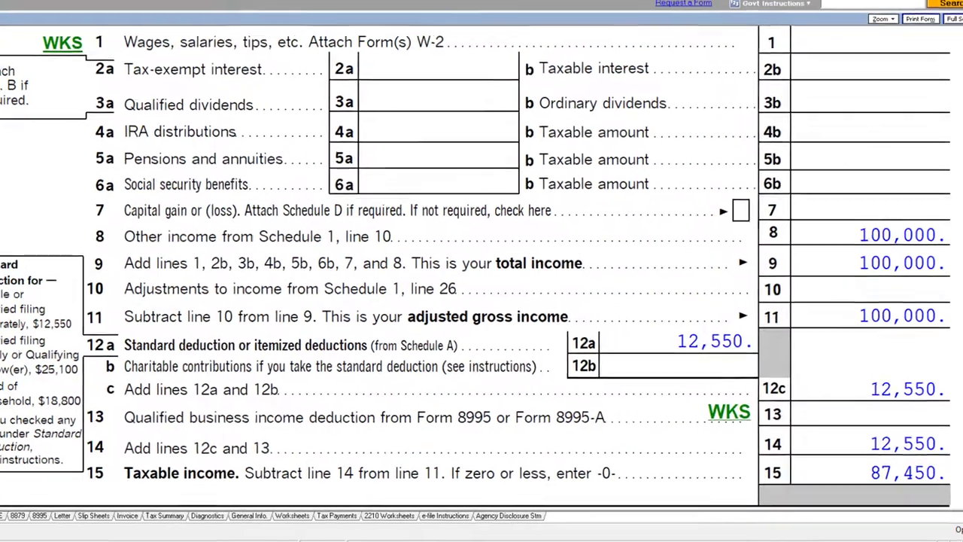
pyautogui.scroll(-10, 226, 406)
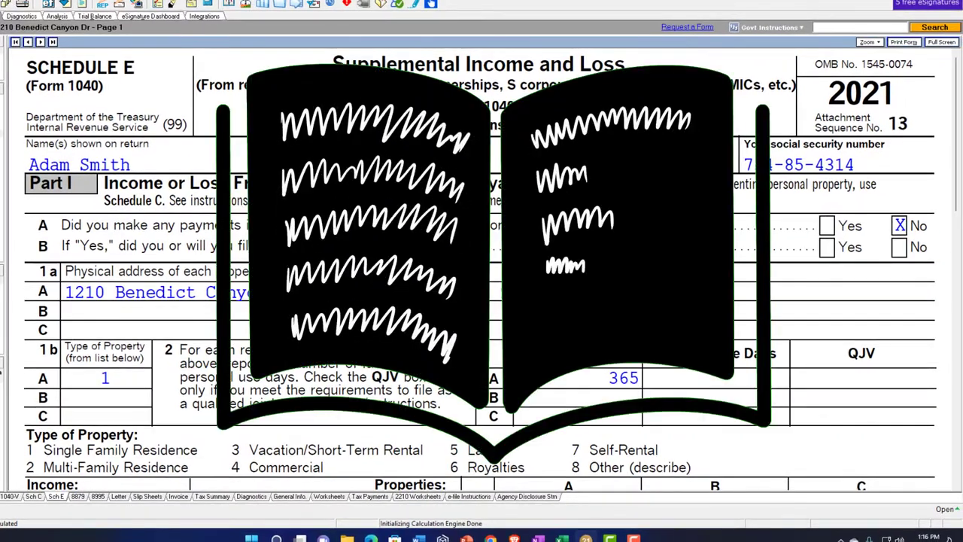
# Step: Examine Schedule E's property address, property type, rental days, rents received and expense lines, including depreciation
pyautogui.scroll(-5, 423, 333)
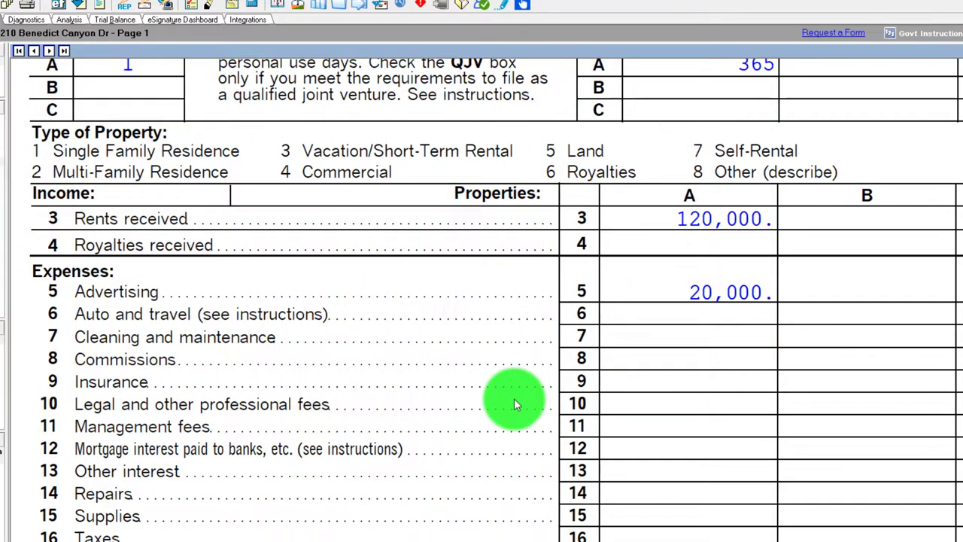
pyautogui.scroll(5, 514, 398)
pyautogui.scroll(1, 516, 404)
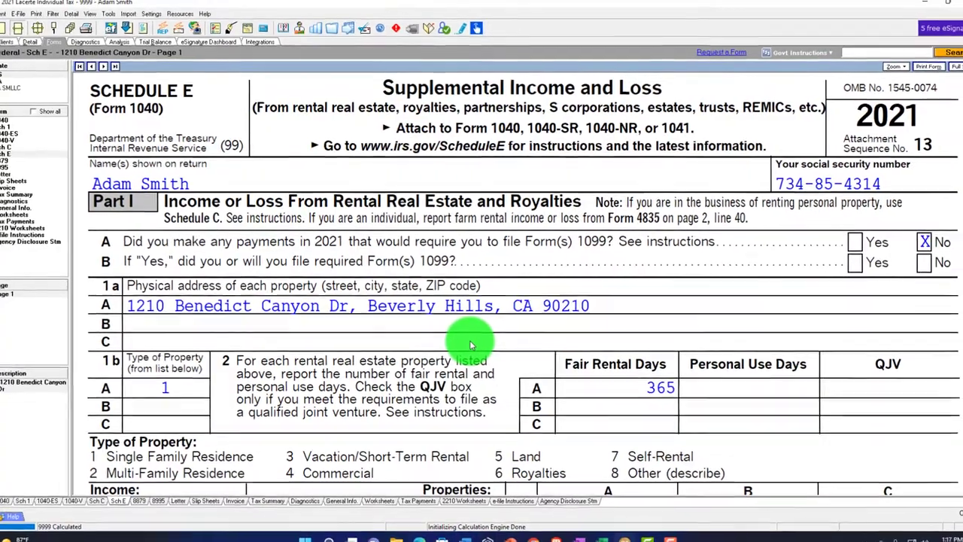
pyautogui.scroll(-8, 470, 344)
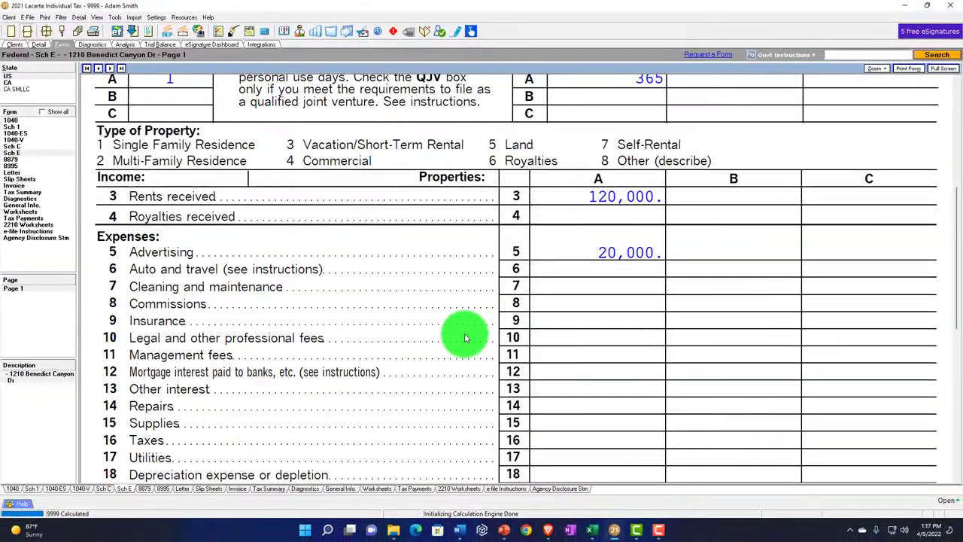
pyautogui.scroll(-3, 464, 337)
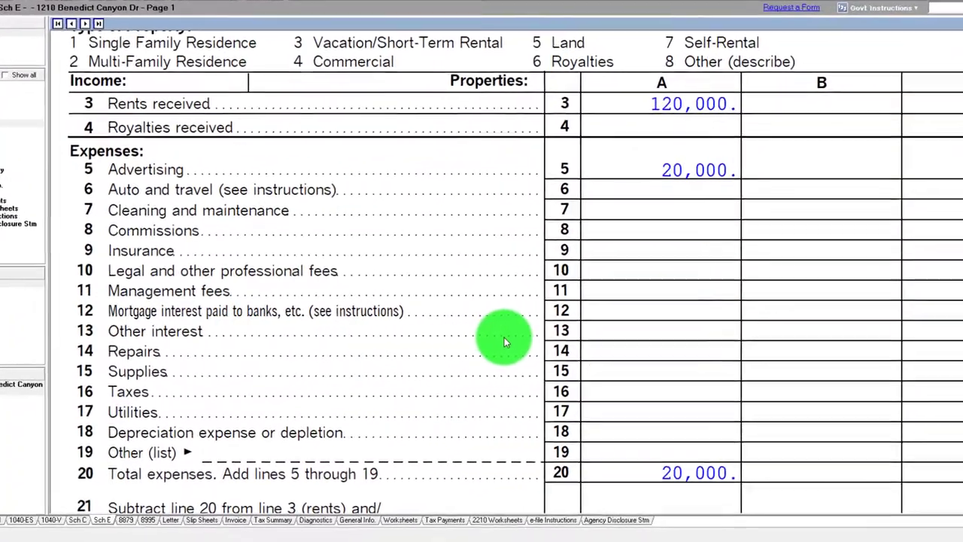
pyautogui.scroll(4, 534, 340)
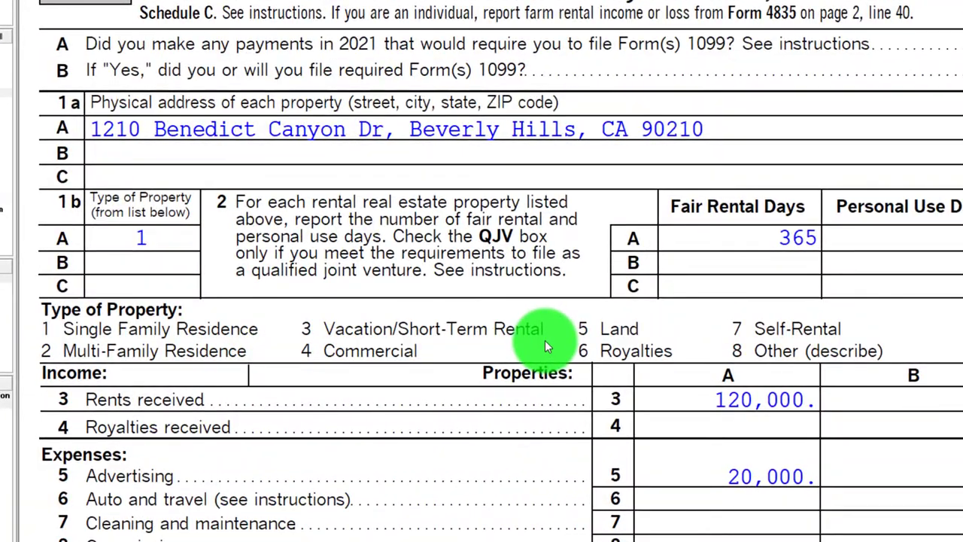
pyautogui.scroll(1, 545, 340)
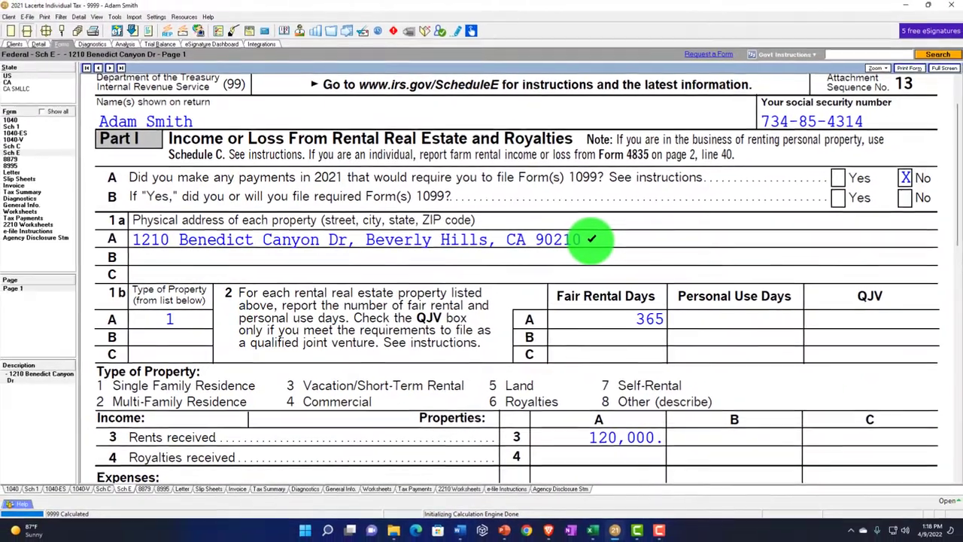
pyautogui.scroll(-2, 606, 235)
pyautogui.scroll(-5, 590, 239)
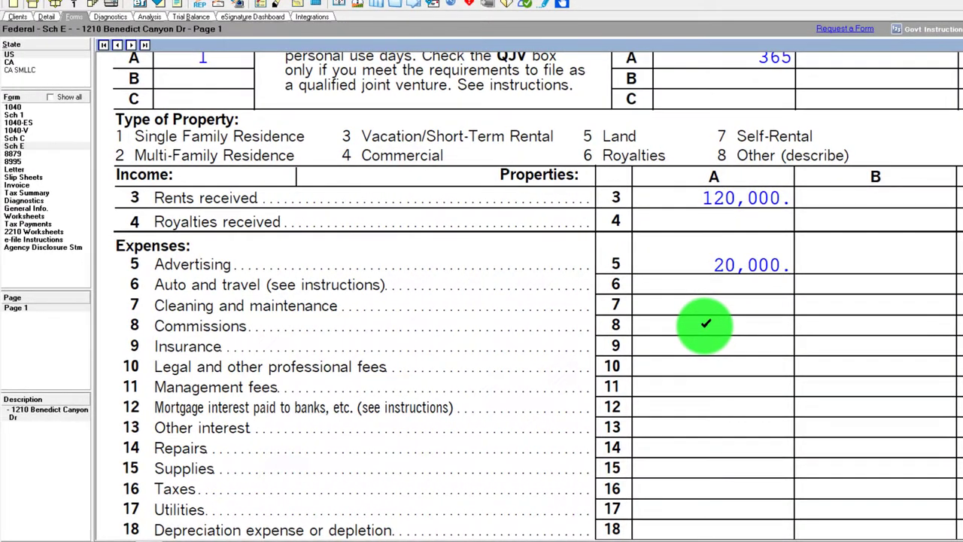
pyautogui.scroll(5, 705, 324)
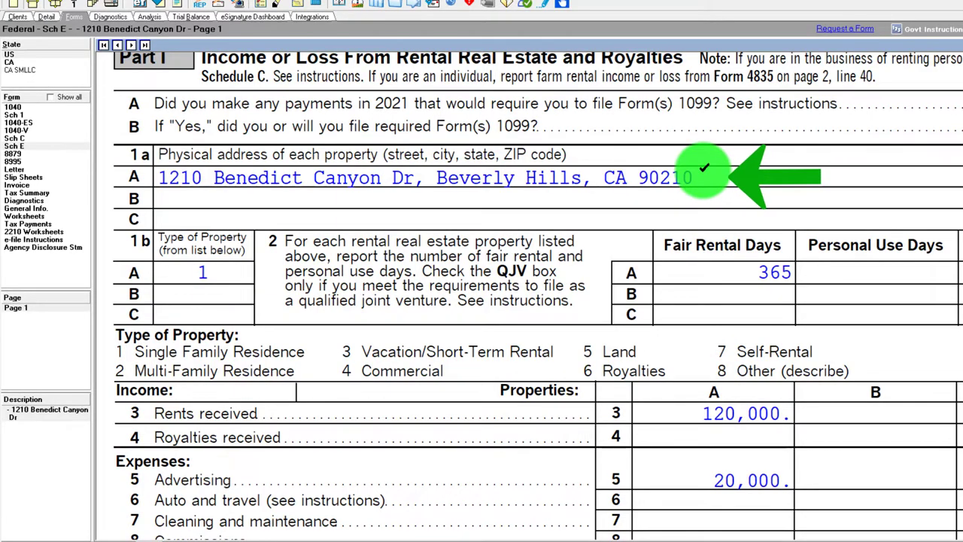
pyautogui.scroll(-7, 703, 167)
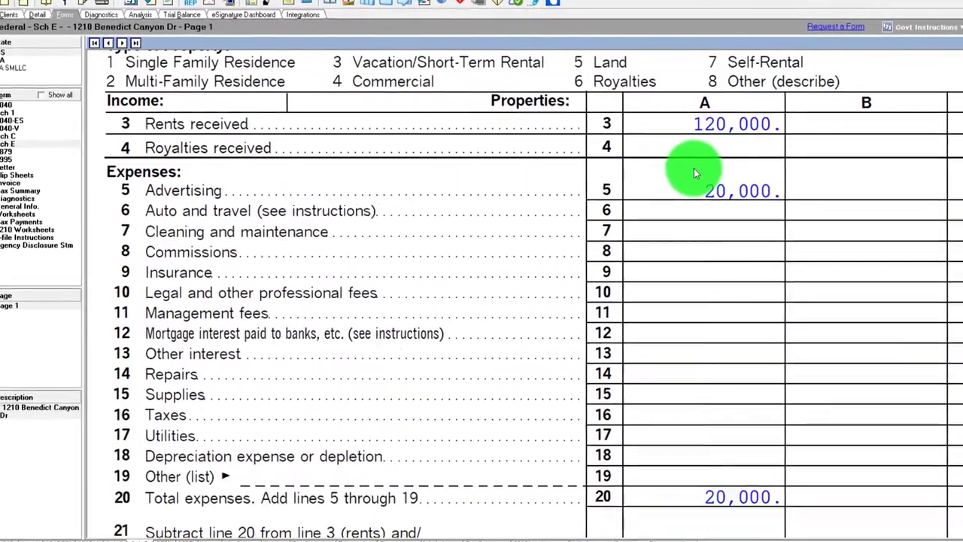
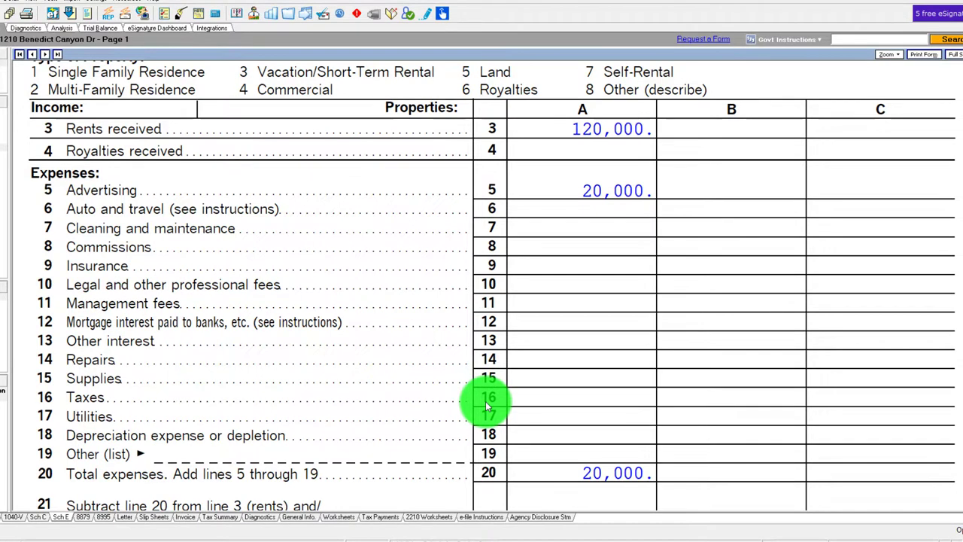
pyautogui.scroll(5, 486, 401)
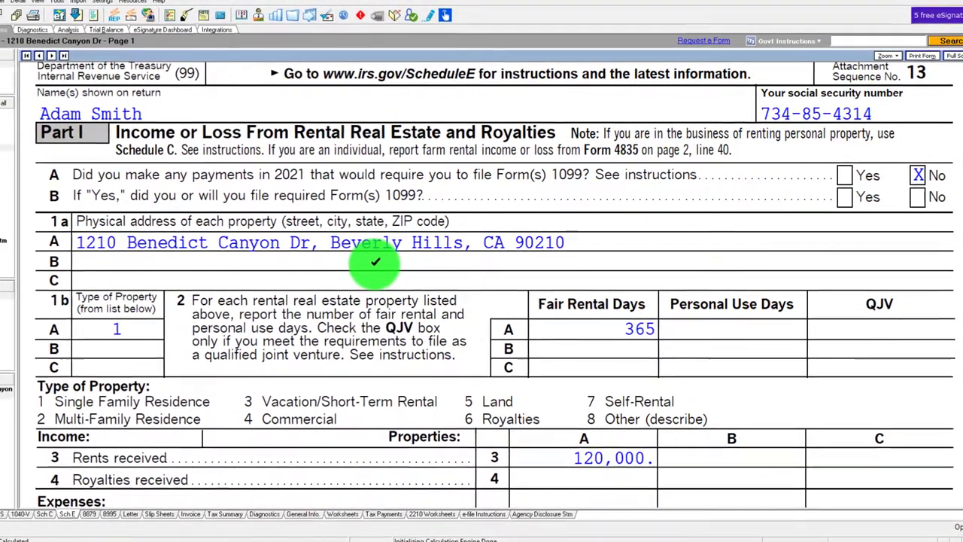
pyautogui.scroll(-5, 374, 262)
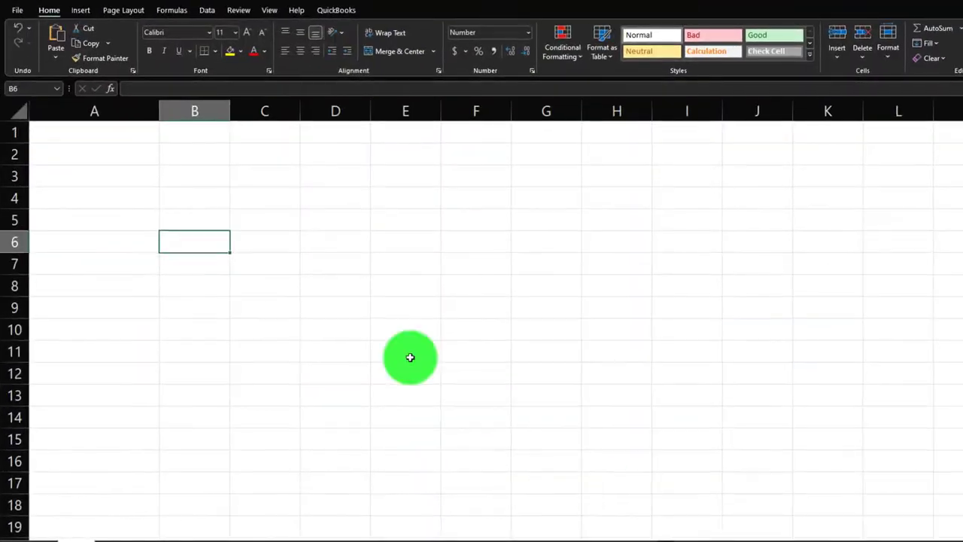
# Step: In the blank Excel worksheet, enter 300,000 in cell B1 and make the whole sheet bold
pyautogui.click(195, 133)
pyautogui.write('3')
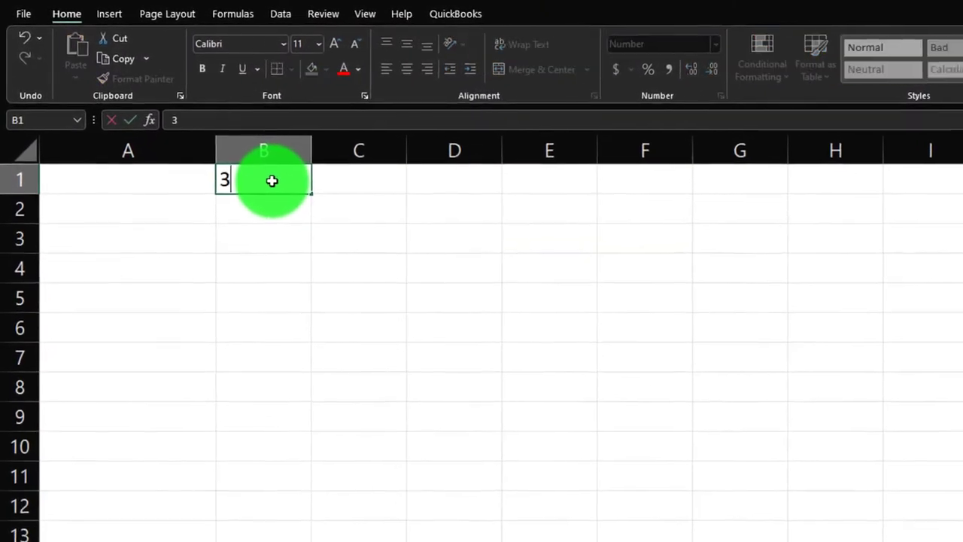
pyautogui.write('00,000')
pyautogui.press('Return')
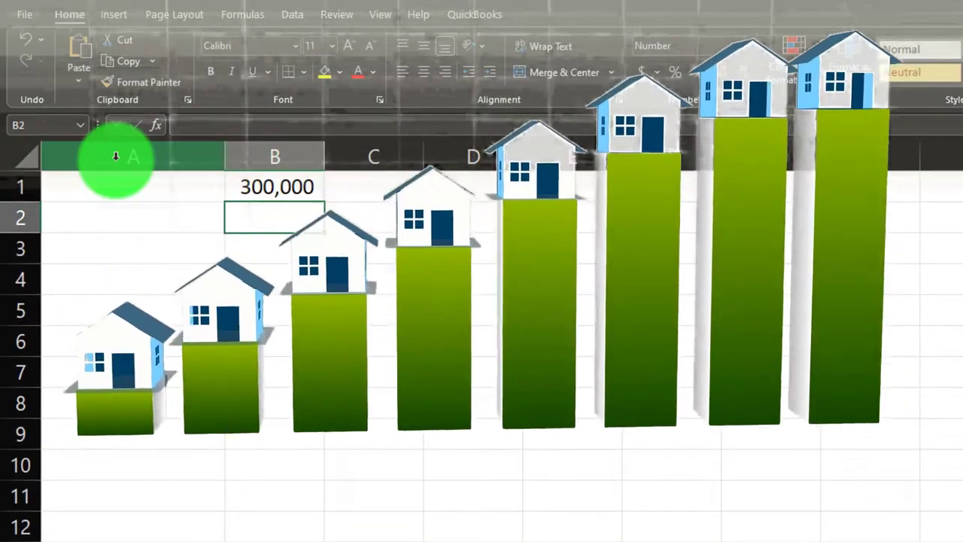
pyautogui.click(30, 150)
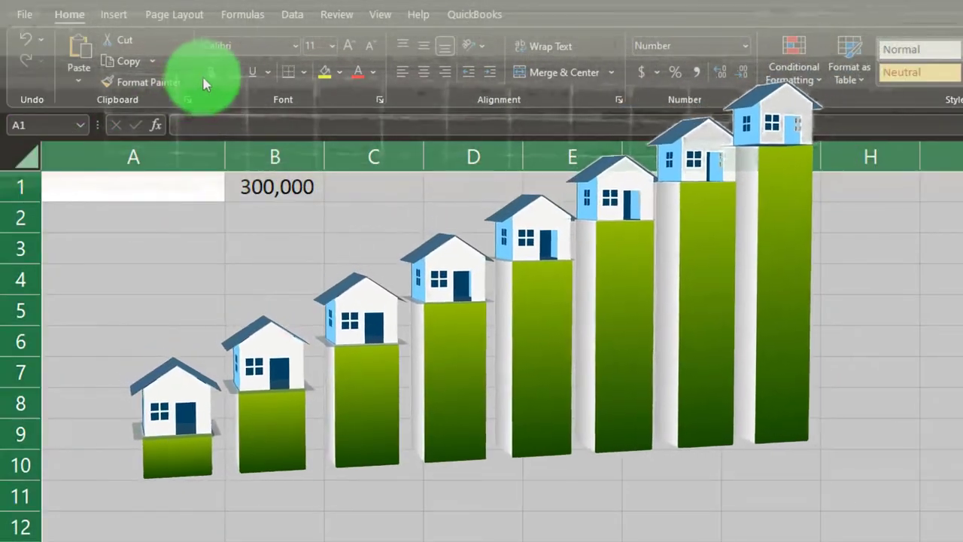
pyautogui.click(161, 249)
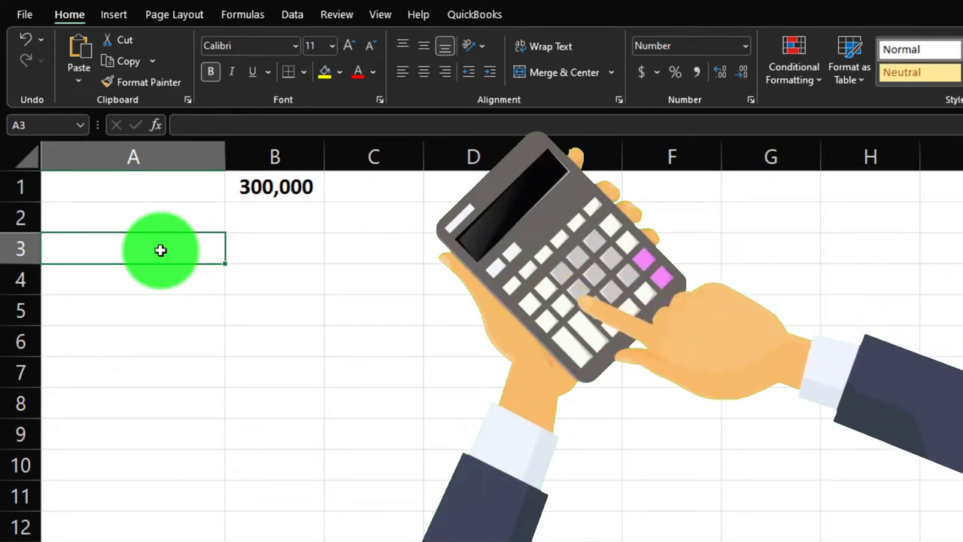
# Step: Enter 150,000 in cell B3, two rows below the 300,000 amount
pyautogui.press('Up')
pyautogui.press('Up')
pyautogui.press('Right')
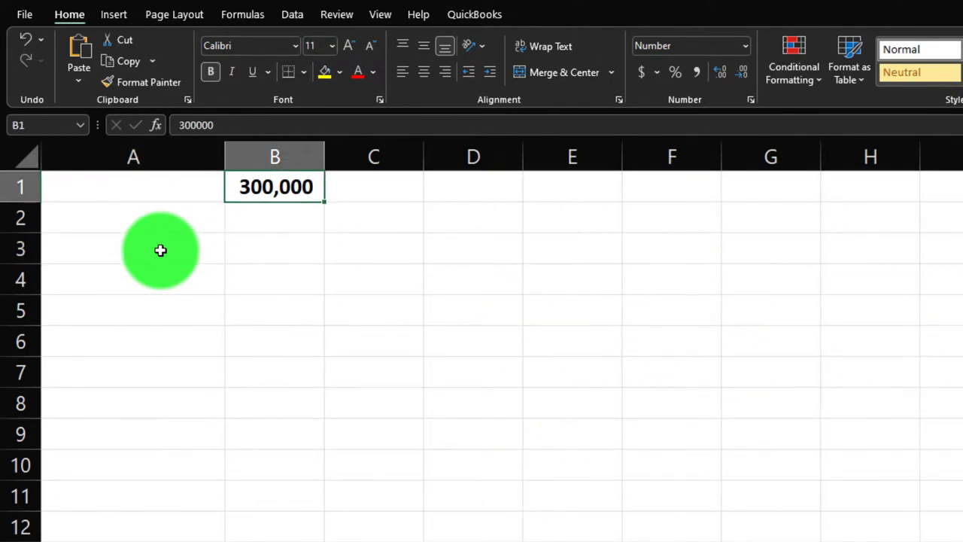
pyautogui.press('Down')
pyautogui.press('Down')
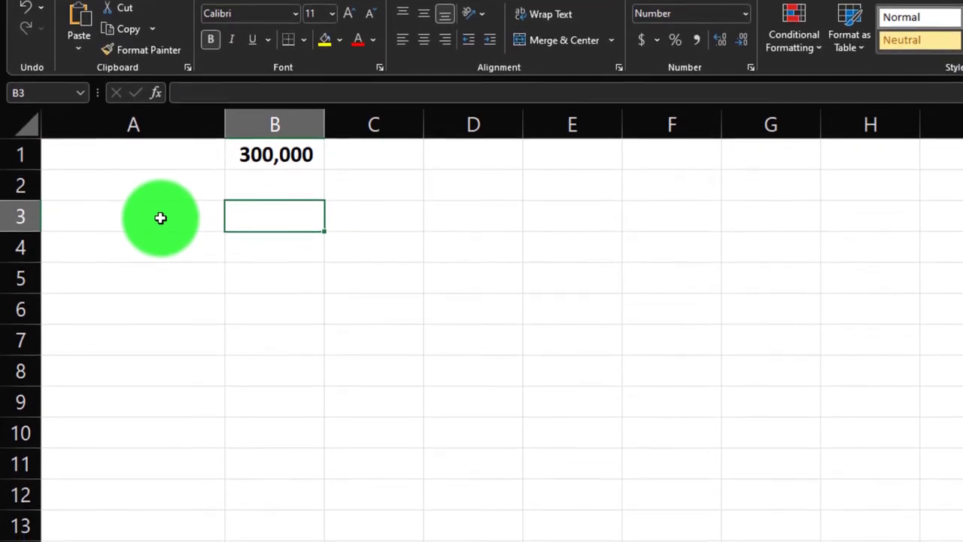
pyautogui.write('150')
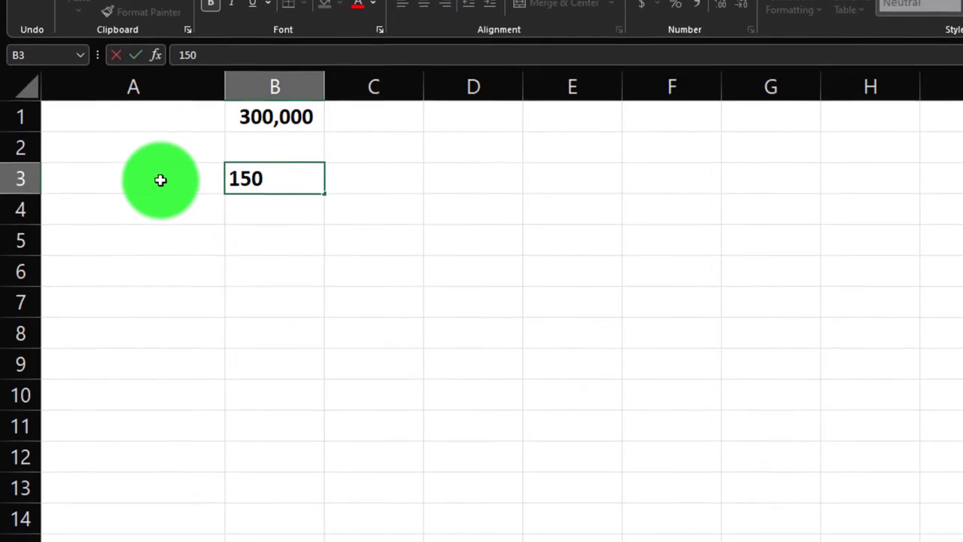
pyautogui.press('Escape')
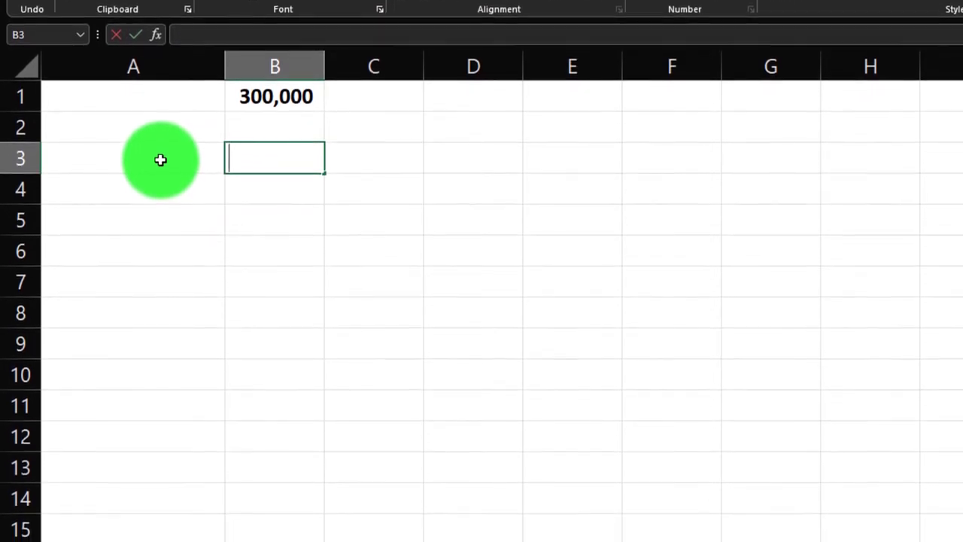
pyautogui.write('150,000')
pyautogui.press('Return')
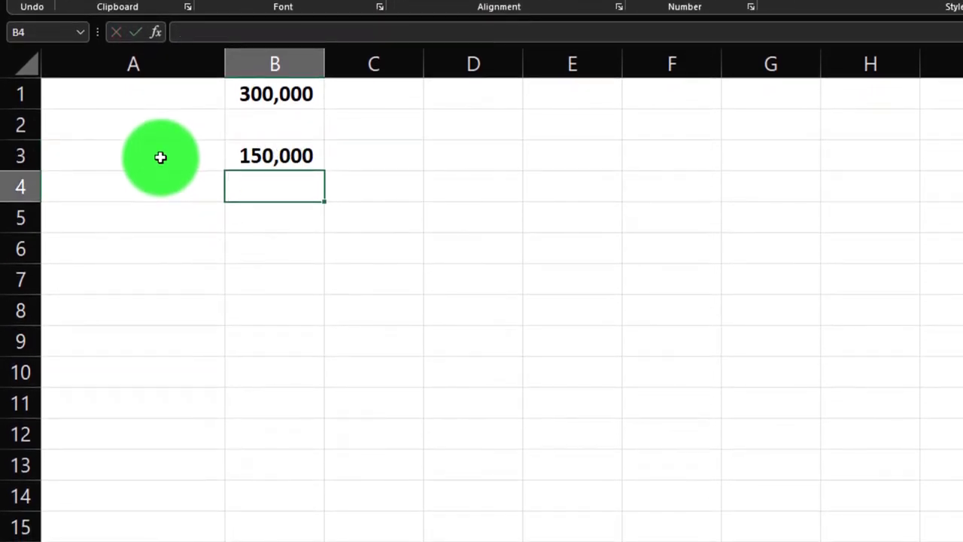
# Step: Enter 20,000 in cell B4 and total B3:B4 in cell B5 with a SUM formula
pyautogui.write('20,000')
pyautogui.press('Return')
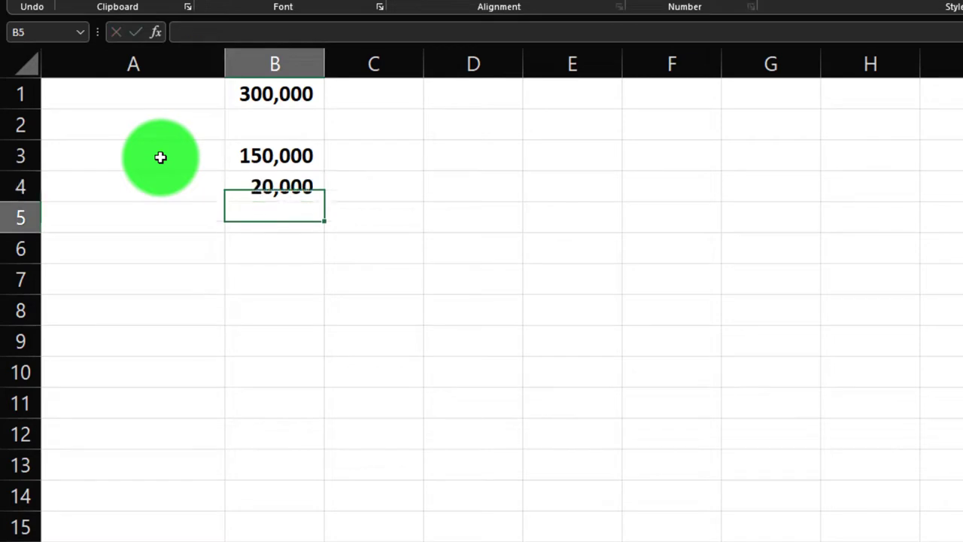
pyautogui.write('=sum(B3:B4')
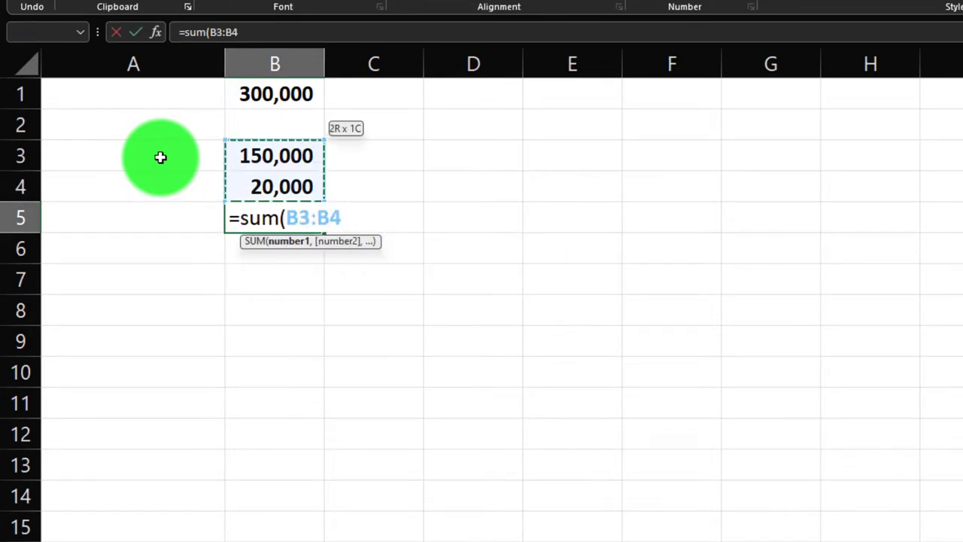
pyautogui.press('Return')
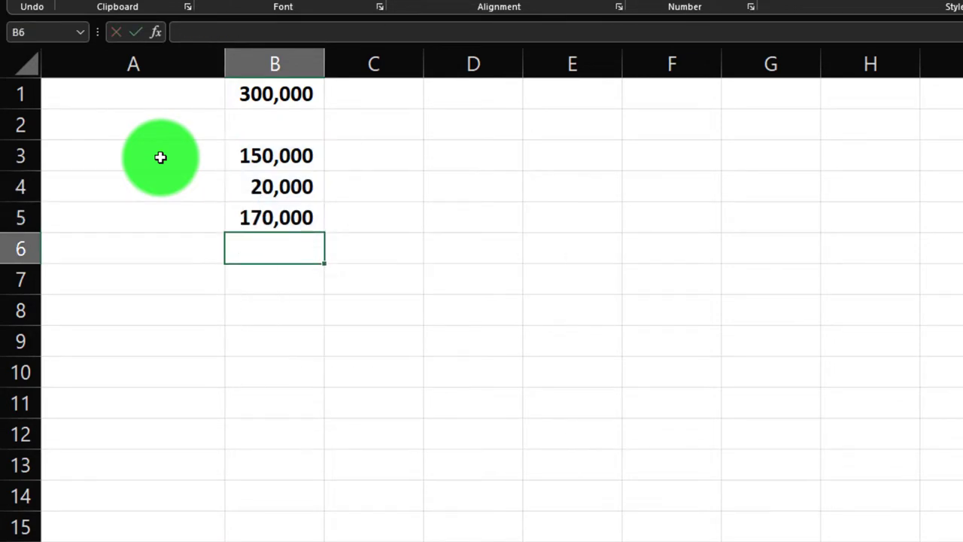
pyautogui.press('Right')
pyautogui.press('Up')
pyautogui.press('Up')
pyautogui.press('Up')
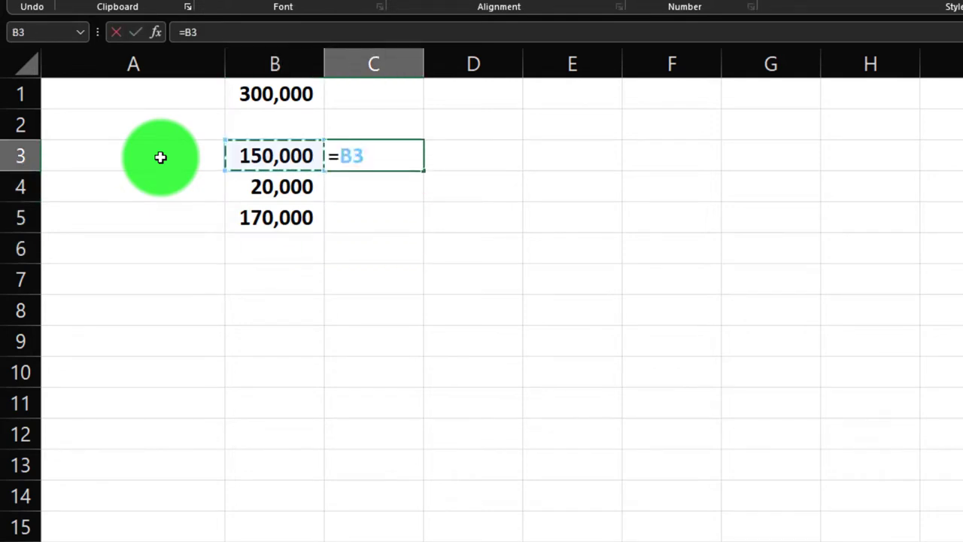
pyautogui.press('BackSpace')
pyautogui.press('BackSpace')
pyautogui.press('BackSpace')
# Step: Label the two amounts by entering Building in cell A3 and Land in cell A4
pyautogui.click(160, 156)
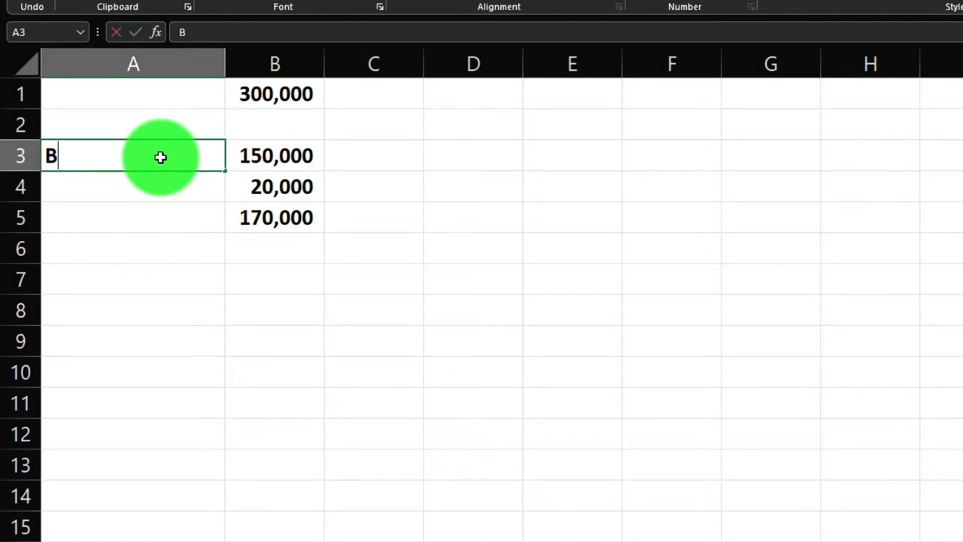
pyautogui.press('Return')
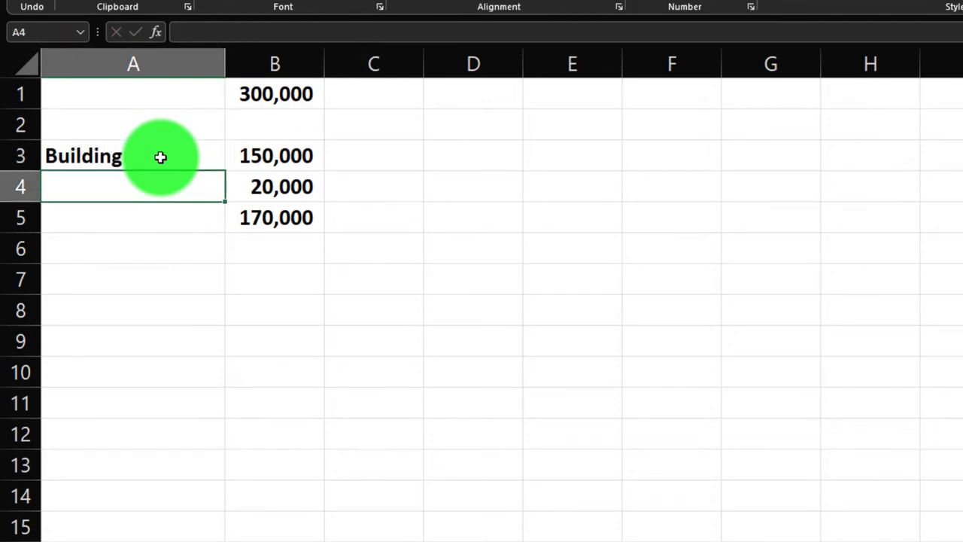
pyautogui.press('Tab')
pyautogui.press('Tab')
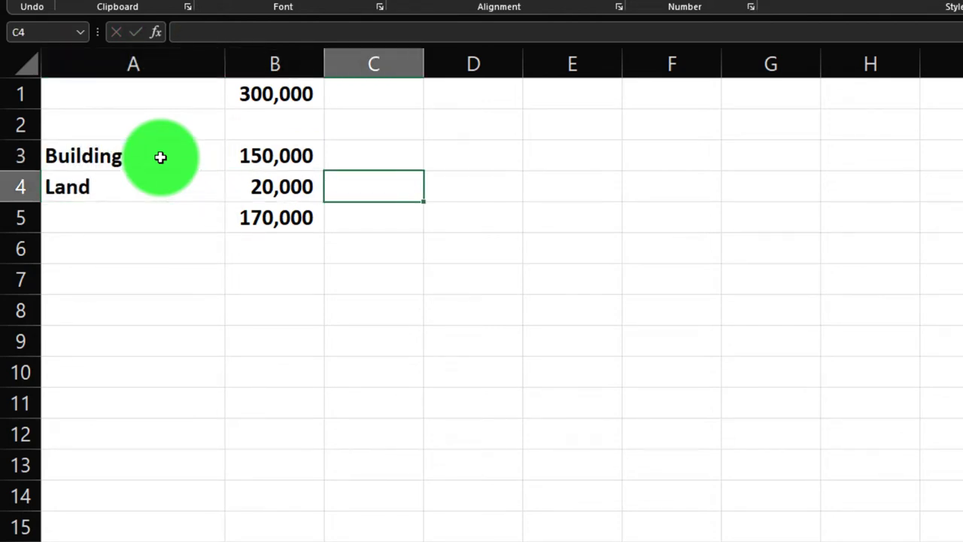
# Step: Calculate the building's share of the total in cell C3 with the formula =B3/B5
pyautogui.press('Up')
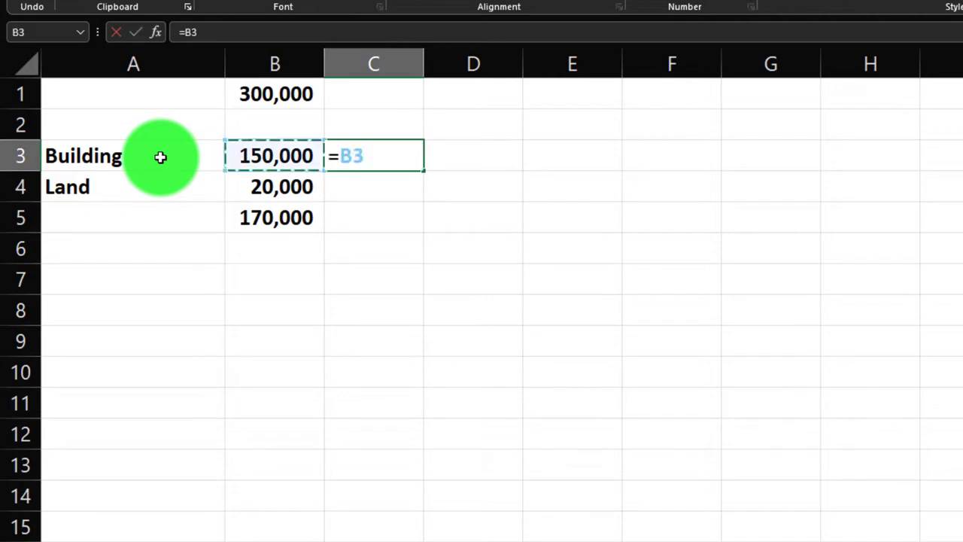
pyautogui.press('Left')
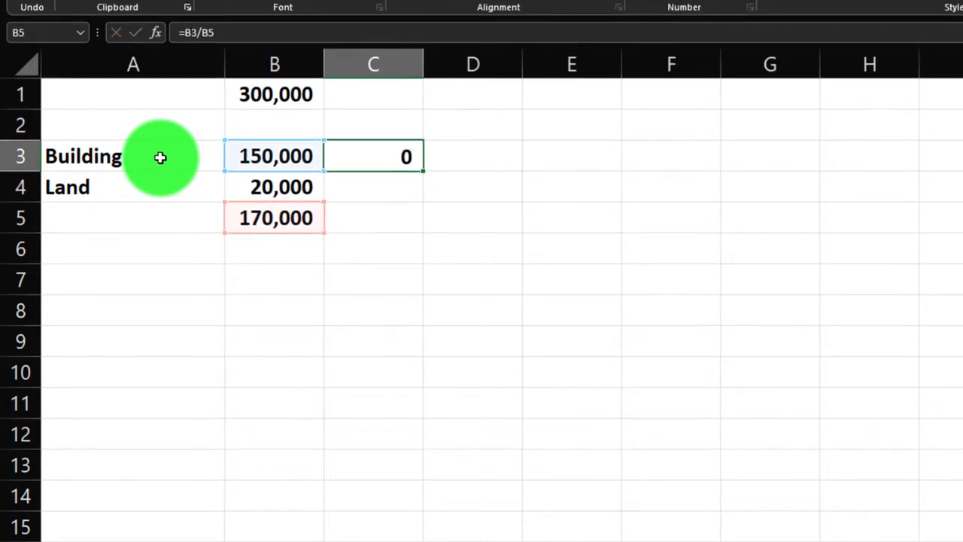
pyautogui.press('Return')
# Step: Calculate the land's share of the total in cell C4 with the formula =B4/B5
pyautogui.write('=')
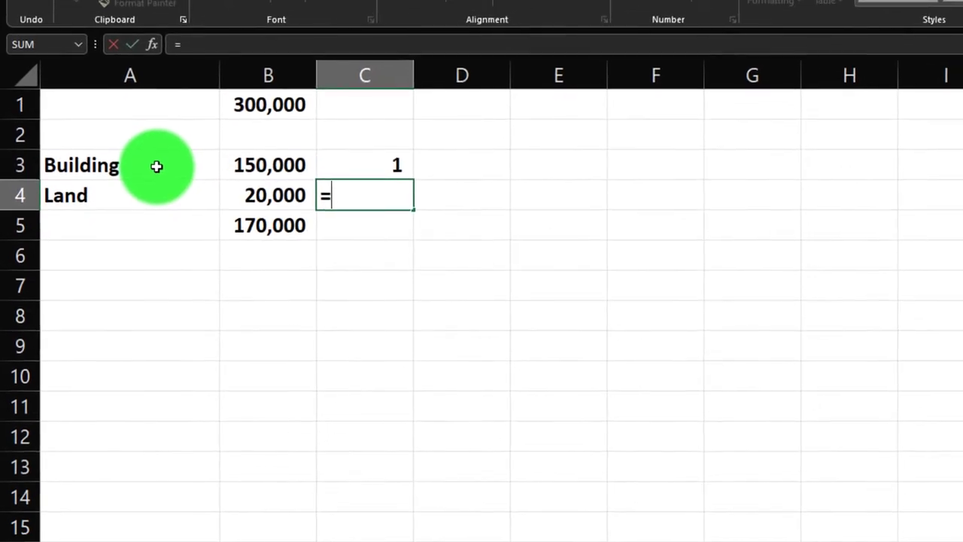
pyautogui.press('Left')
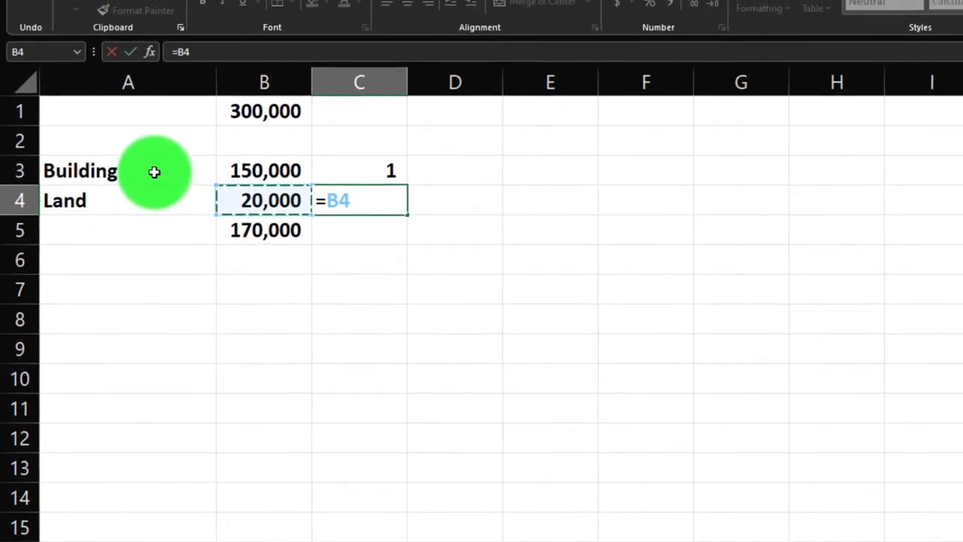
pyautogui.write('/')
pyautogui.press('Down')
pyautogui.press('Left')
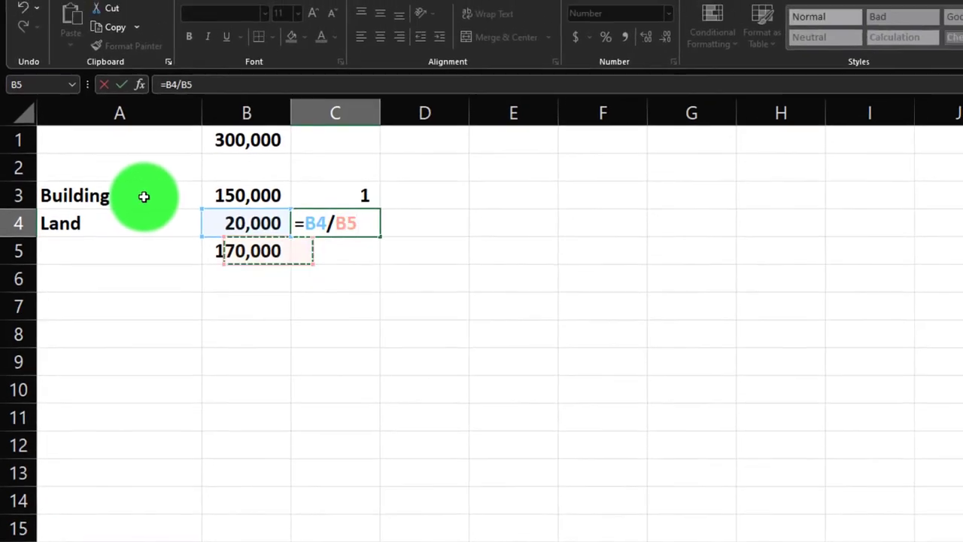
pyautogui.press('Return')
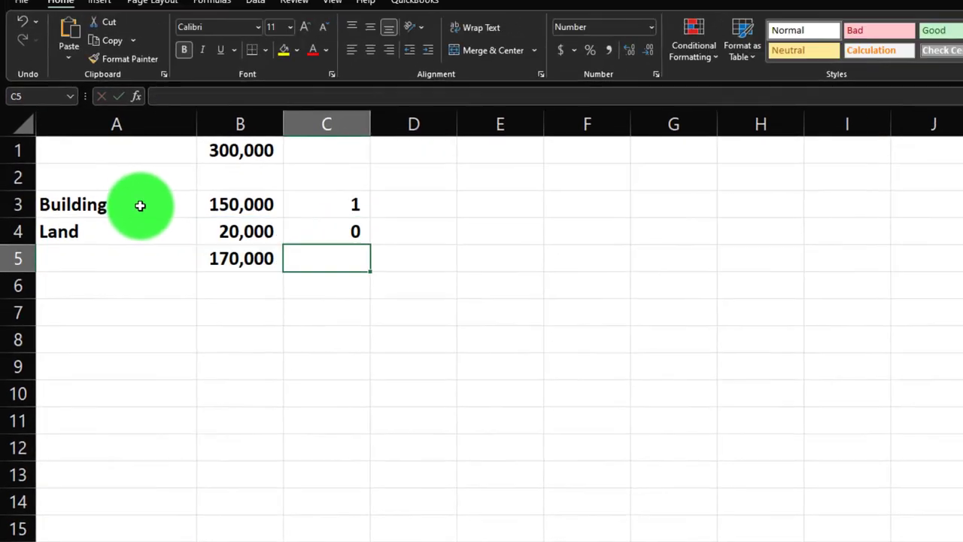
# Step: Format the shares in C3:C4 as percentages and underline the value in cell C4
pyautogui.moveTo(305, 202); pyautogui.dragTo(314, 220)
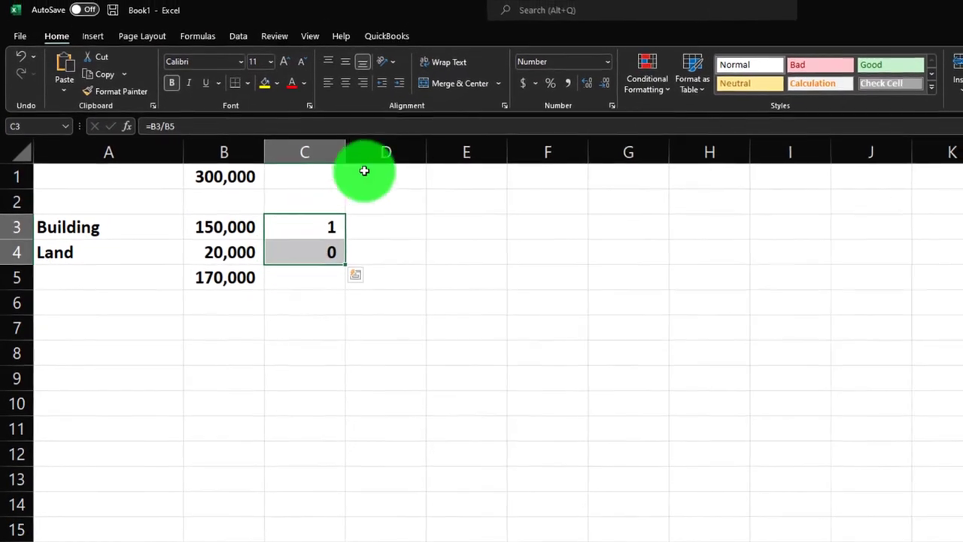
pyautogui.click(557, 78)
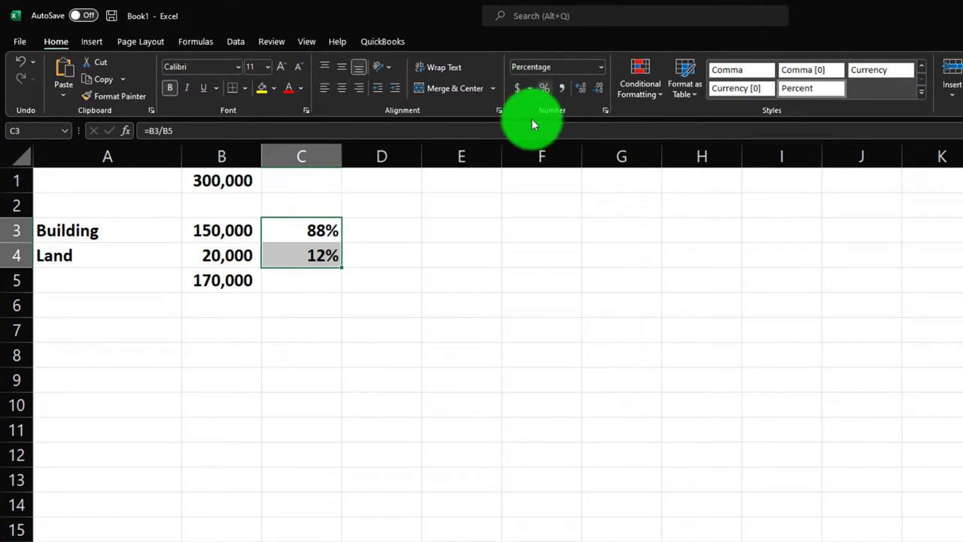
pyautogui.click(320, 286)
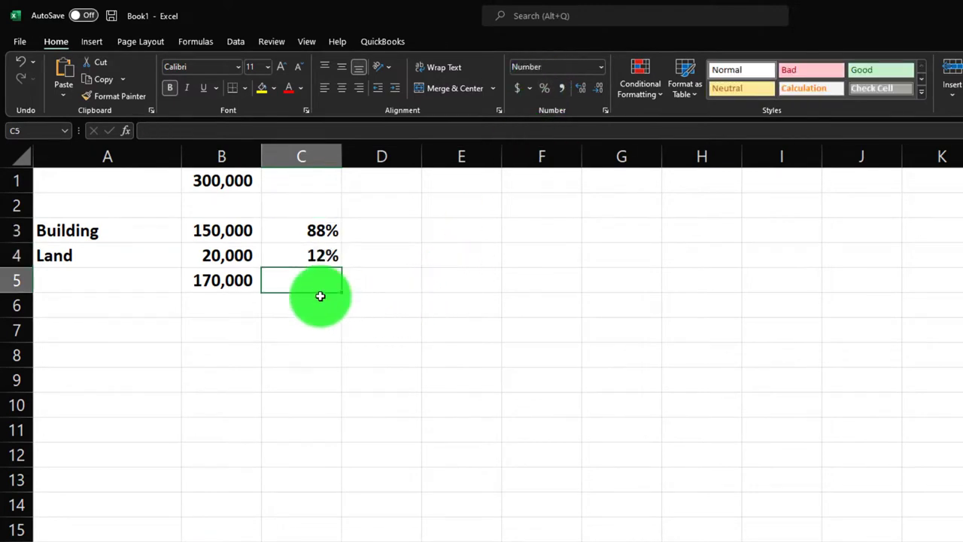
pyautogui.click(317, 256)
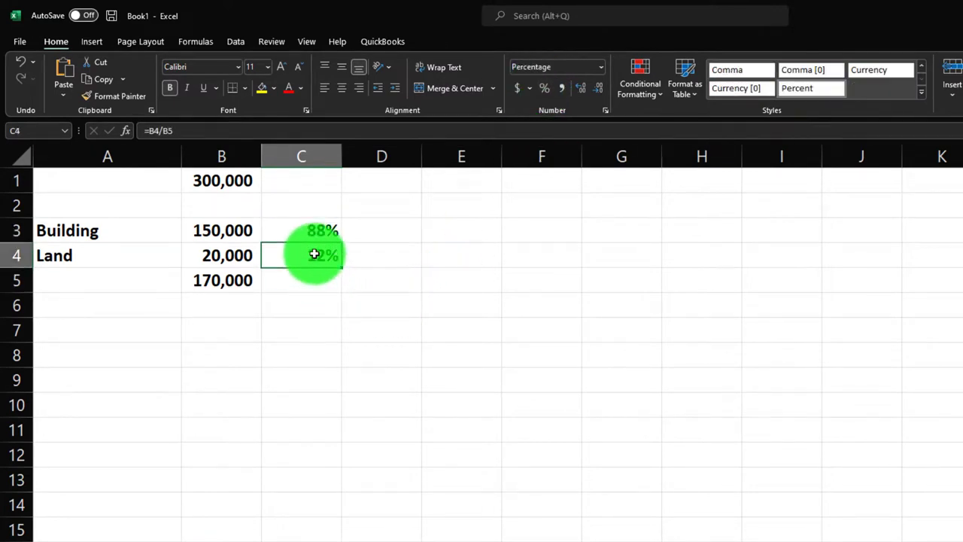
pyautogui.click(206, 92)
# Step: Total C3:C4 in cell C5 with a SUM formula and format it as a percentage
pyautogui.click(316, 279)
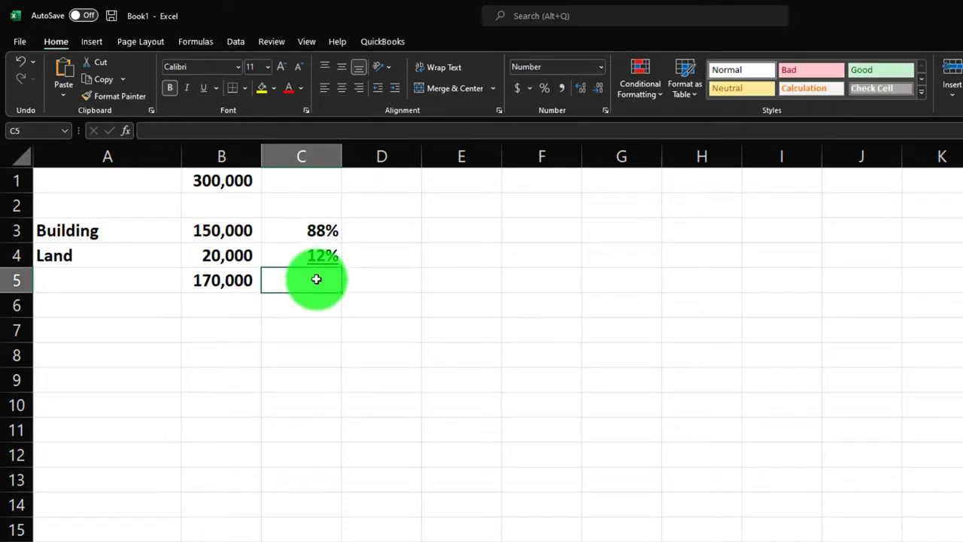
pyautogui.write('=sum(C3:C4')
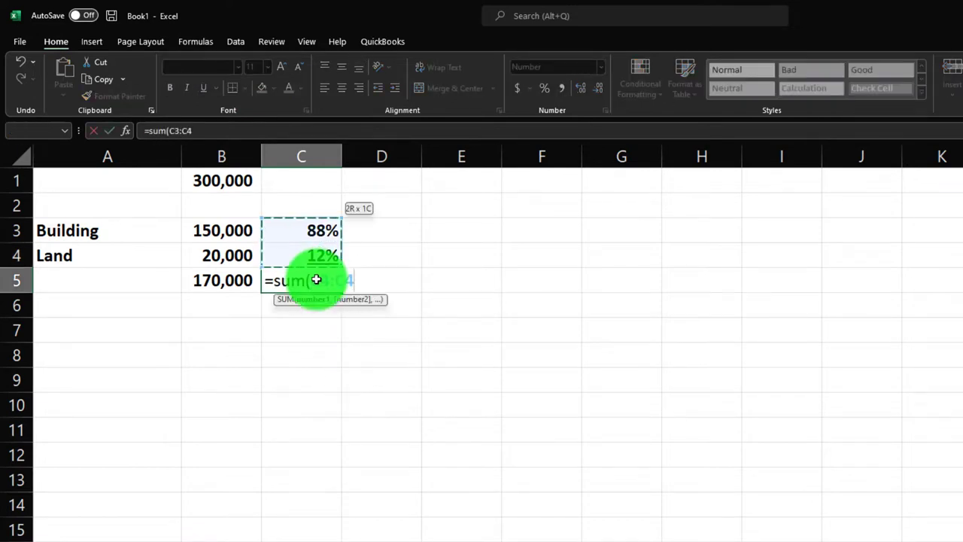
pyautogui.press('Return')
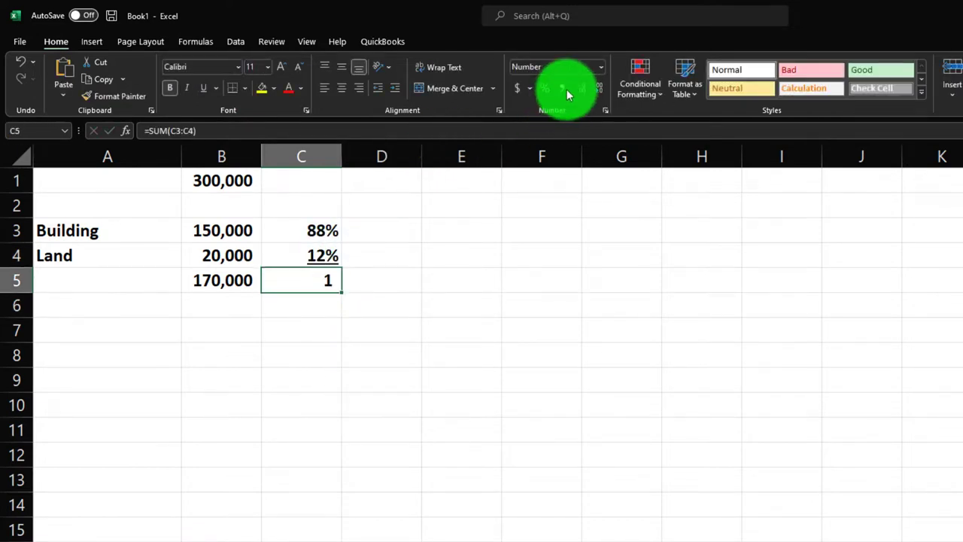
pyautogui.click(548, 91)
# Step: Enter the label Cost in cell A7 and the amount 300,000 in cell B7
pyautogui.click(153, 340)
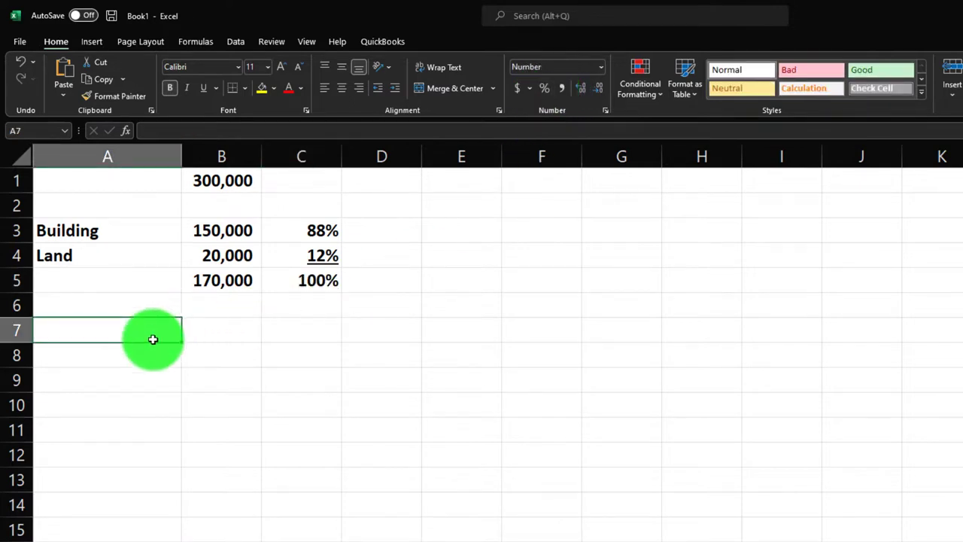
pyautogui.write('Cost')
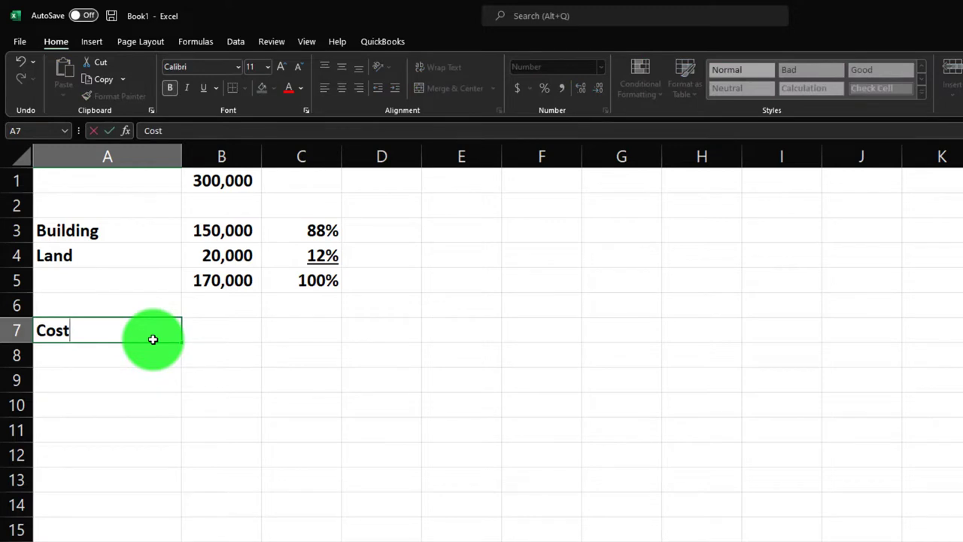
pyautogui.press('Tab')
pyautogui.write('300,00')
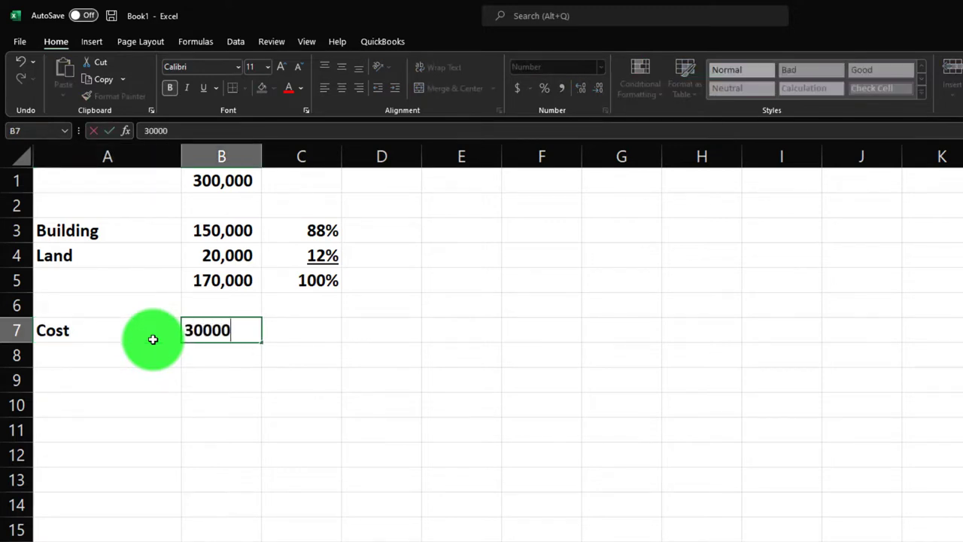
pyautogui.write('0')
pyautogui.press('Return')
# Step: Enter the label Land in cell A9, two rows below the Cost label
pyautogui.press('Right')
pyautogui.press('Right')
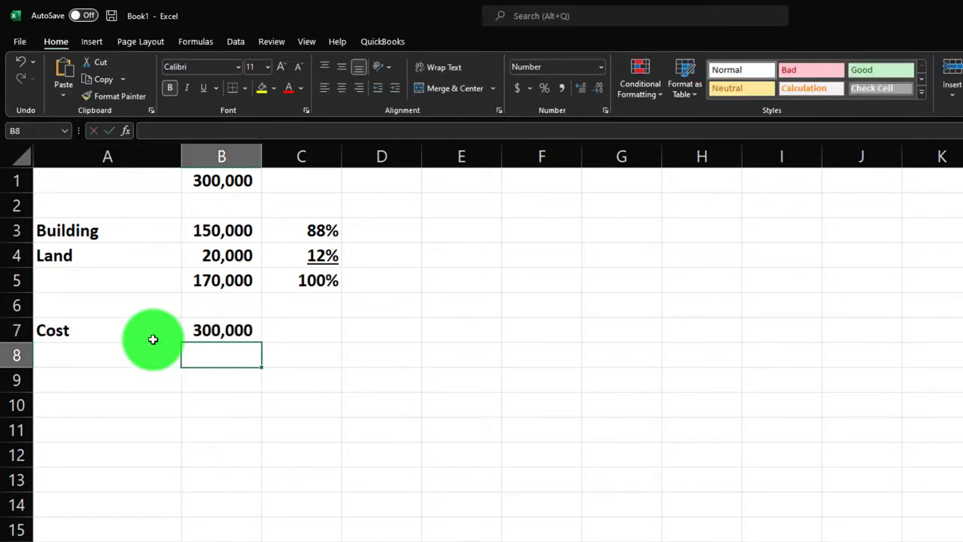
pyautogui.press('Left')
pyautogui.press('Left')
pyautogui.press('Down')
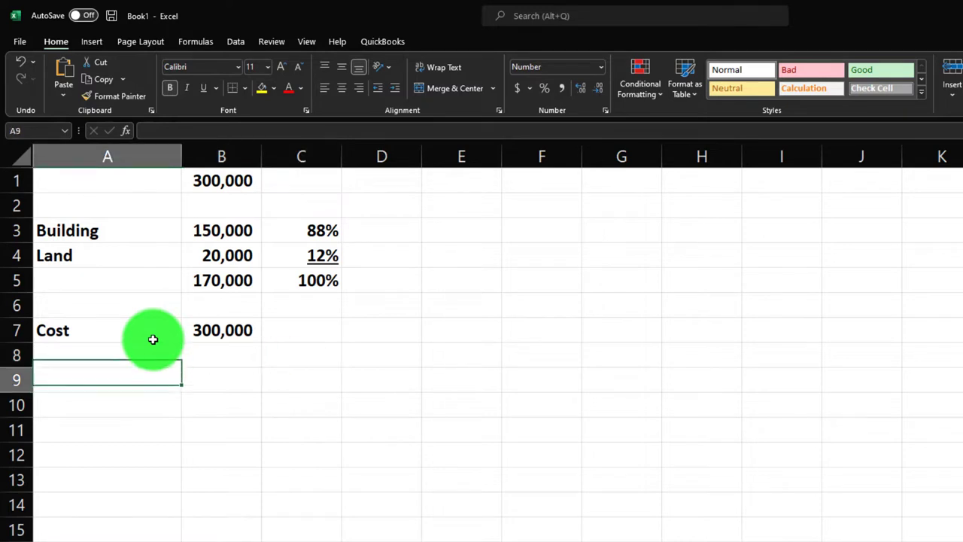
pyautogui.write('Sa')
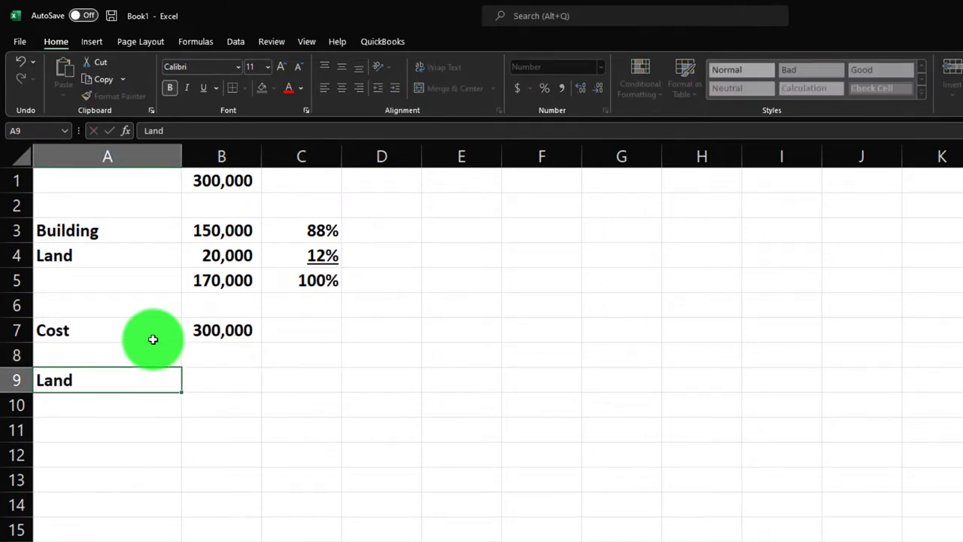
# Step: Link cell B9 to the building share in C3 and format it as a percentage
pyautogui.press('Right')
pyautogui.write('+')
pyautogui.press('Up')
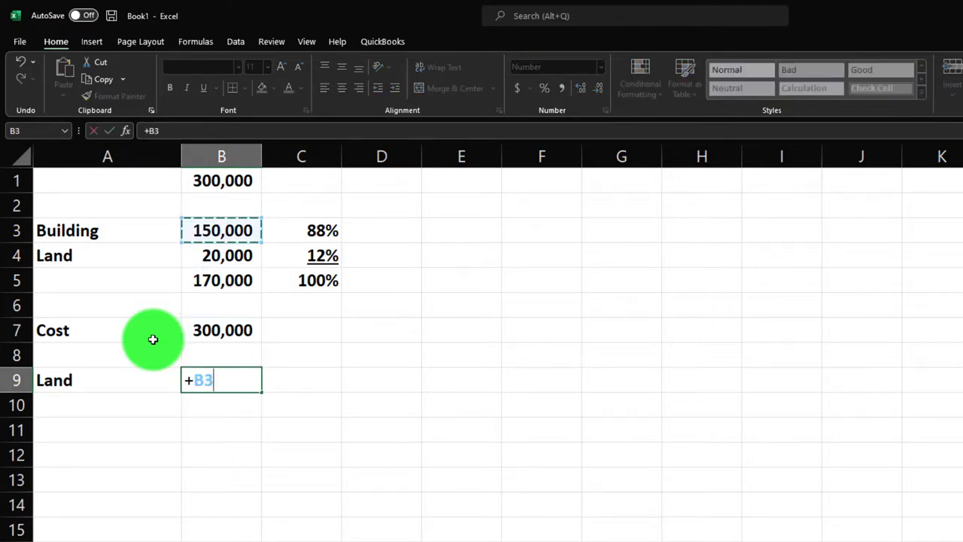
pyautogui.hotkey('shift', 'Tab')
pyautogui.press('Right')
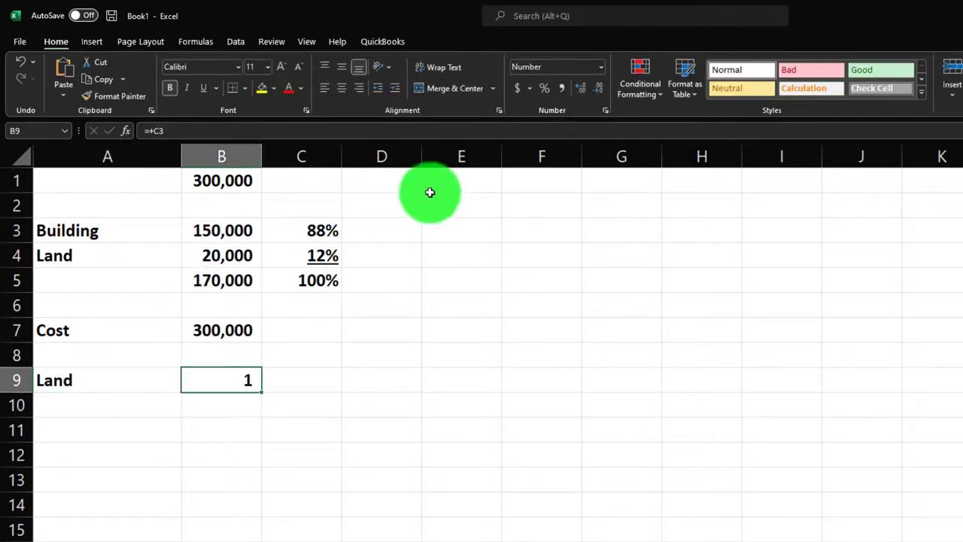
pyautogui.click(546, 89)
# Step: In cell C9, multiply the cost in B7 by the percentage in B9
pyautogui.press('Right')
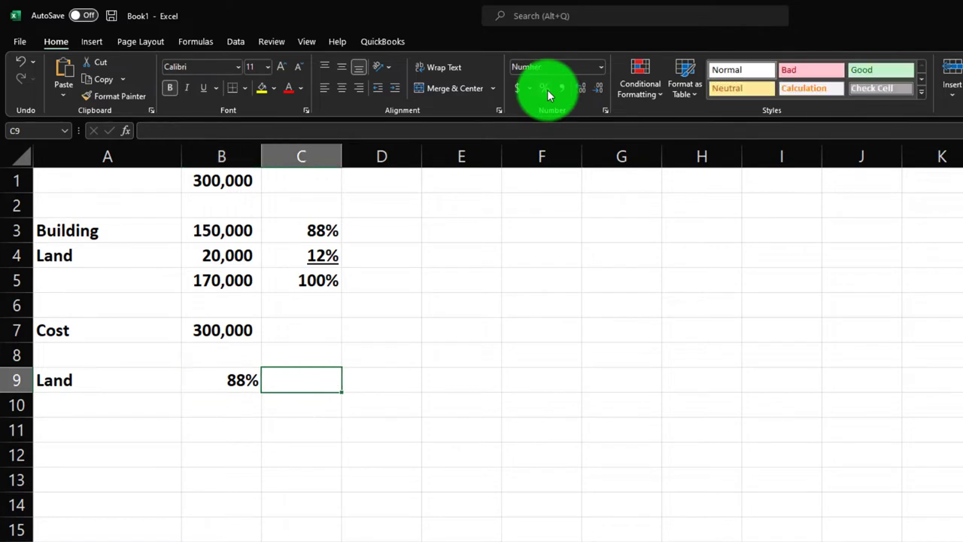
pyautogui.write('=')
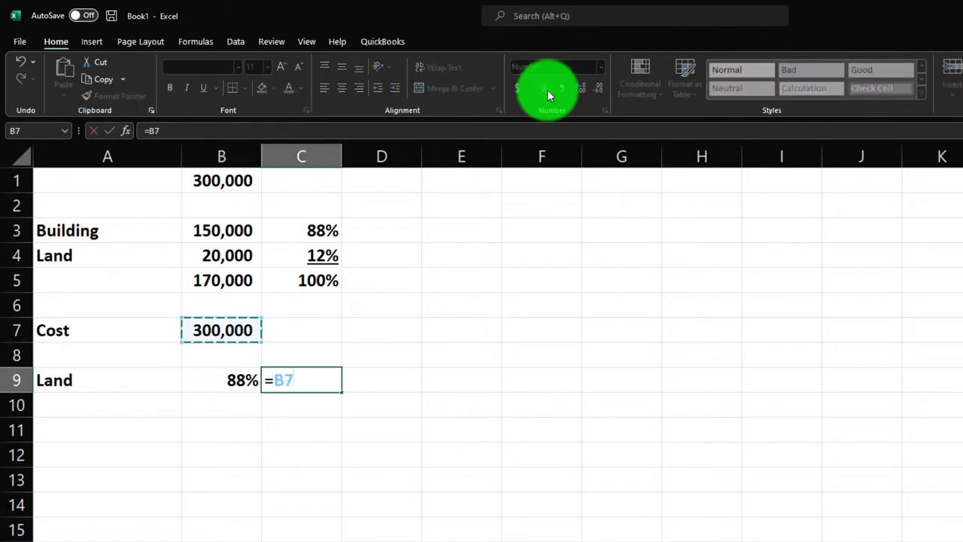
pyautogui.press('Return')
# Step: Enter the label Building in cell A10
pyautogui.press('Left')
pyautogui.press('Left')
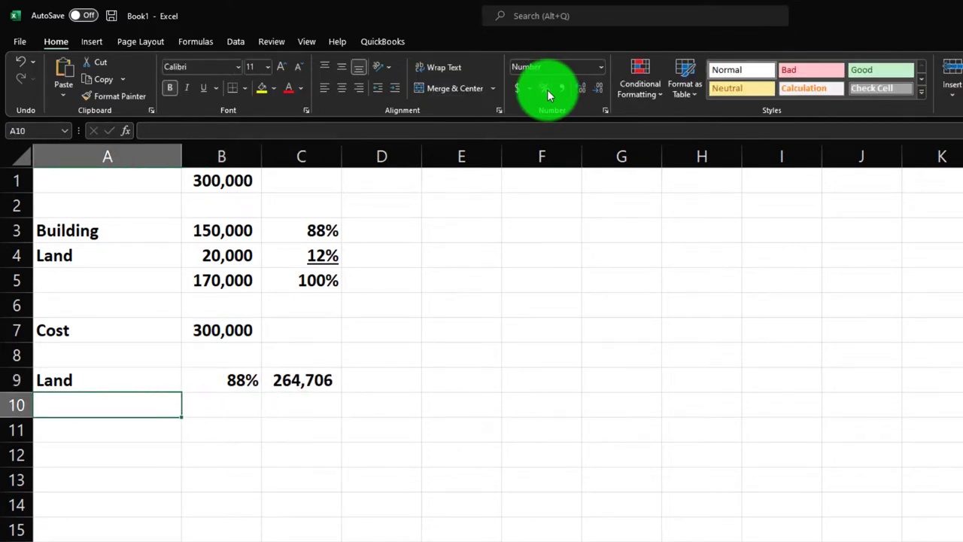
pyautogui.write('Buildi')
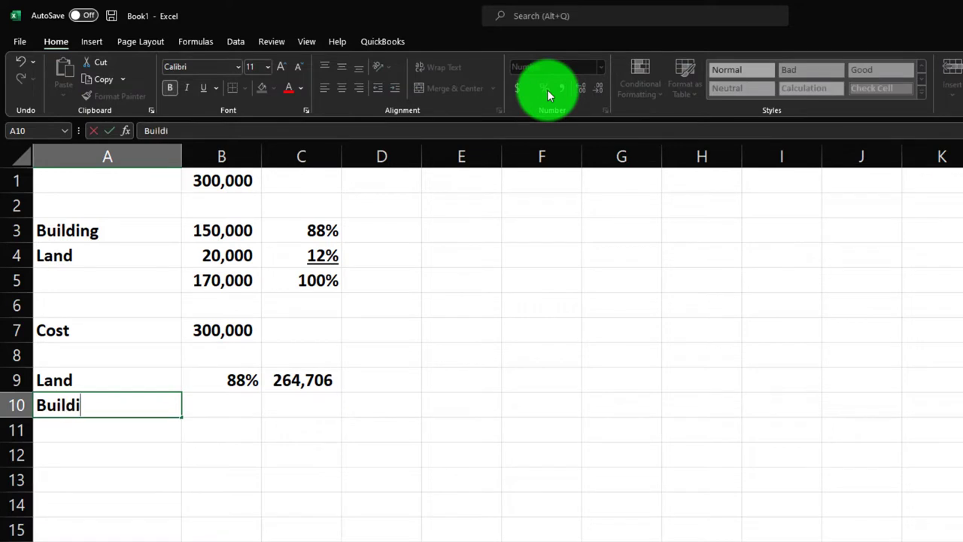
pyautogui.write('ng')
pyautogui.press('Tab')
# Step: Correct the swapped labels by entering Building in cell A9 and Land in cell A10
pyautogui.press('Up')
pyautogui.press('Left')
pyautogui.write('B')
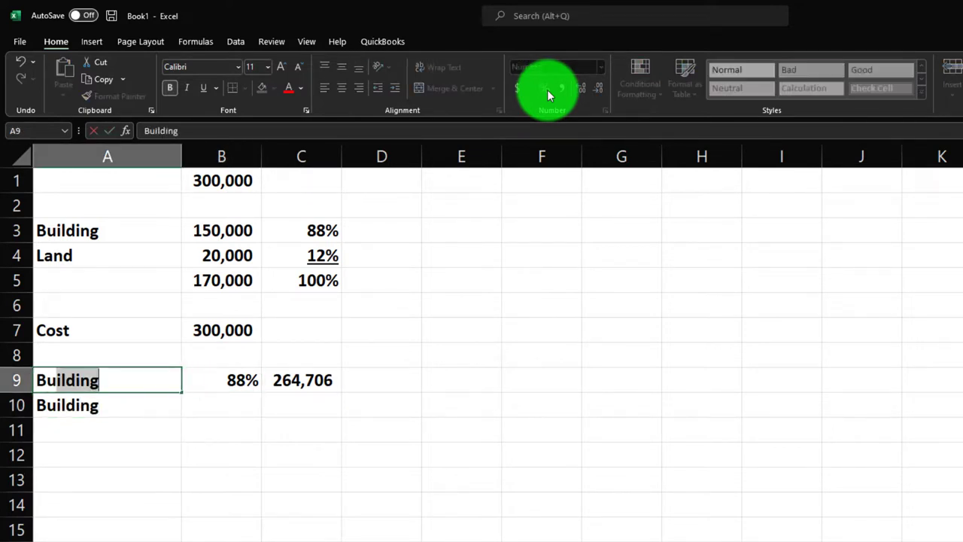
pyautogui.press('Return')
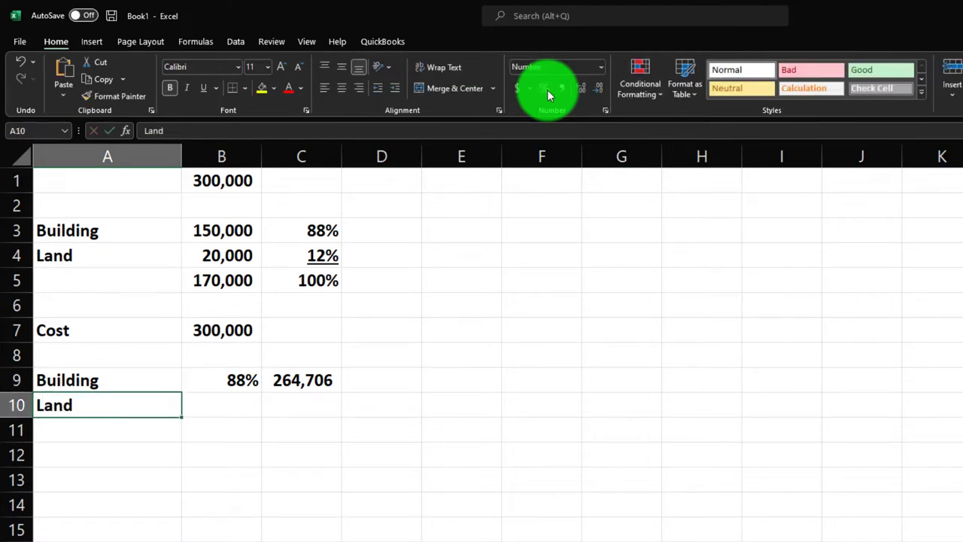
# Step: Link cell B10 to the land share in C4 and format it as a percentage
pyautogui.press('Tab')
pyautogui.write('+')
pyautogui.press('Up')
pyautogui.press('Up')
pyautogui.press('Up')
pyautogui.press('Up')
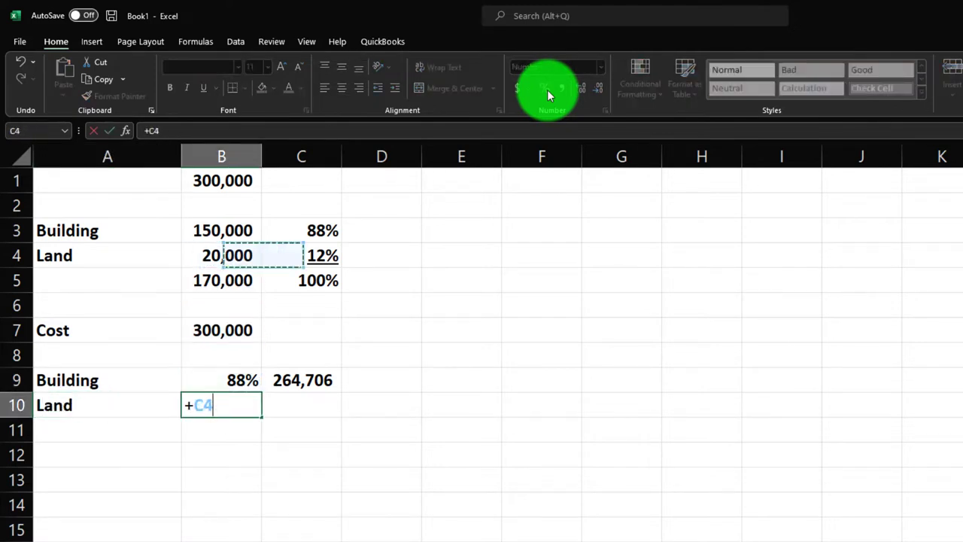
pyautogui.press('Tab')
pyautogui.press('Left')
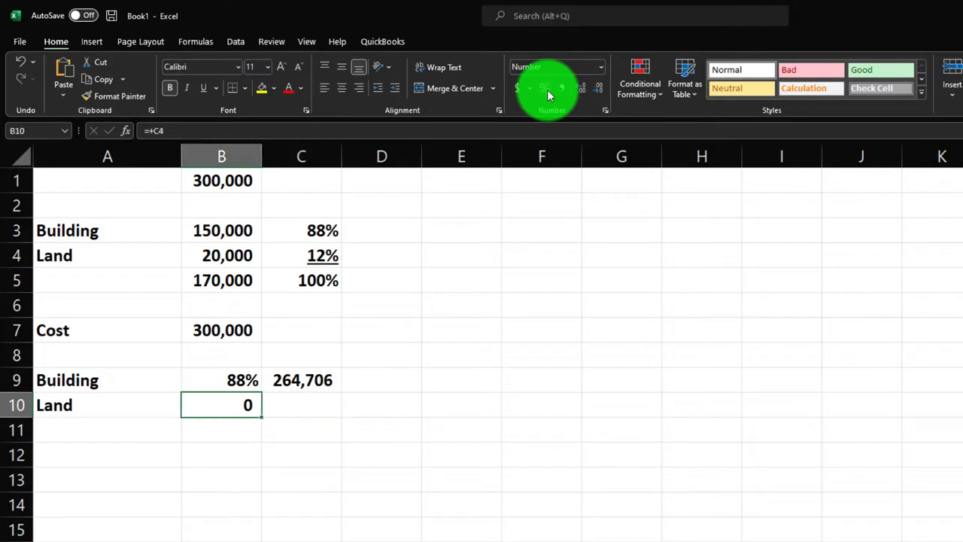
pyautogui.click(549, 95)
# Step: Calculate the cost allocated to land in cell C10 with the formula =B7*B10
pyautogui.press('Tab')
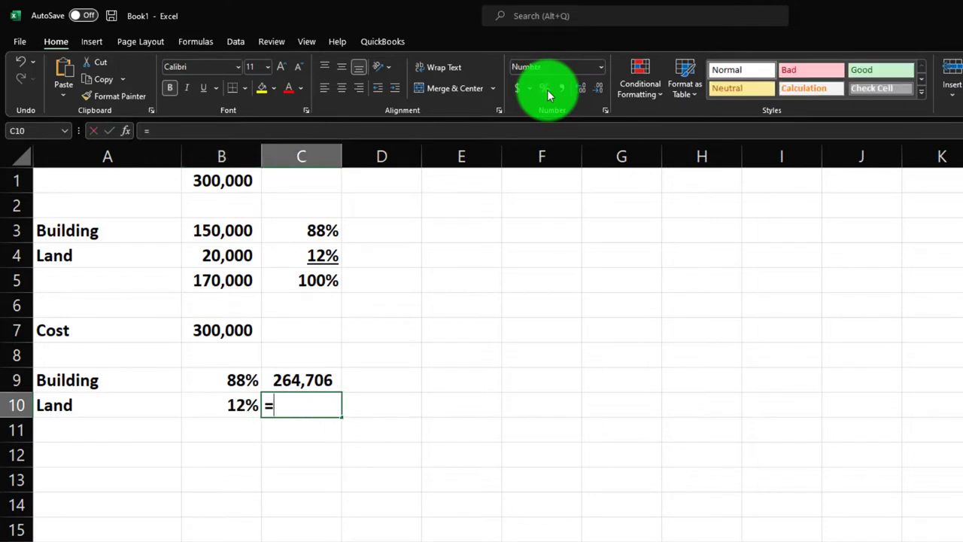
pyautogui.write('=')
pyautogui.press('Up')
pyautogui.press('Left')
pyautogui.press('Up')
pyautogui.press('Up')
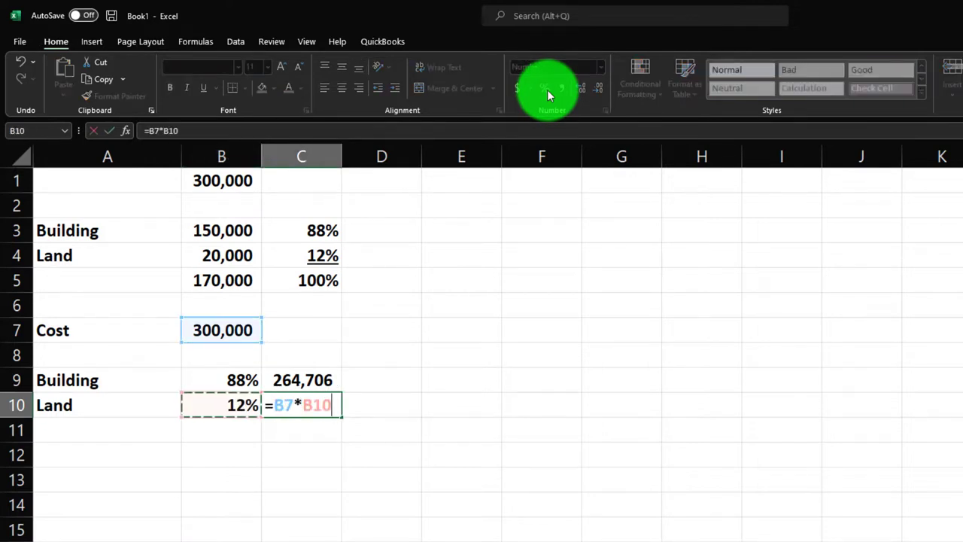
pyautogui.press('Return')
# Step: Underline the land amount in cell C10 and total the two allocated amounts in cell C11 with a SUM formula
pyautogui.press('Up')
pyautogui.press('Right')
pyautogui.press('Left')
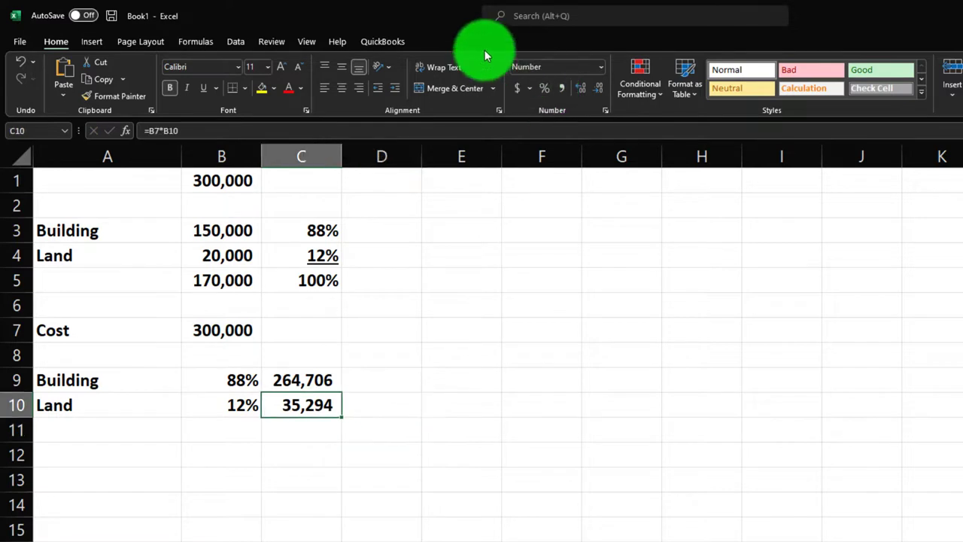
pyautogui.click(304, 430)
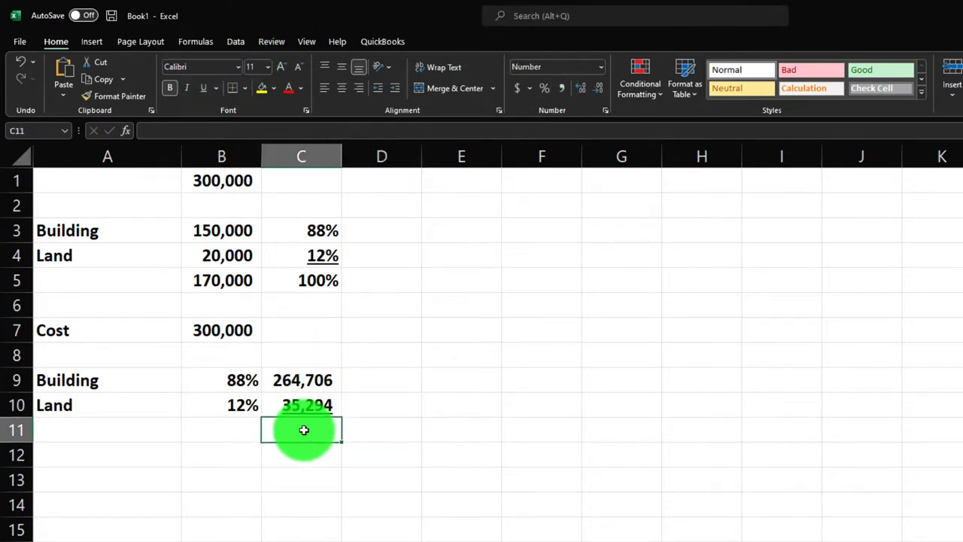
pyautogui.write('=sum(')
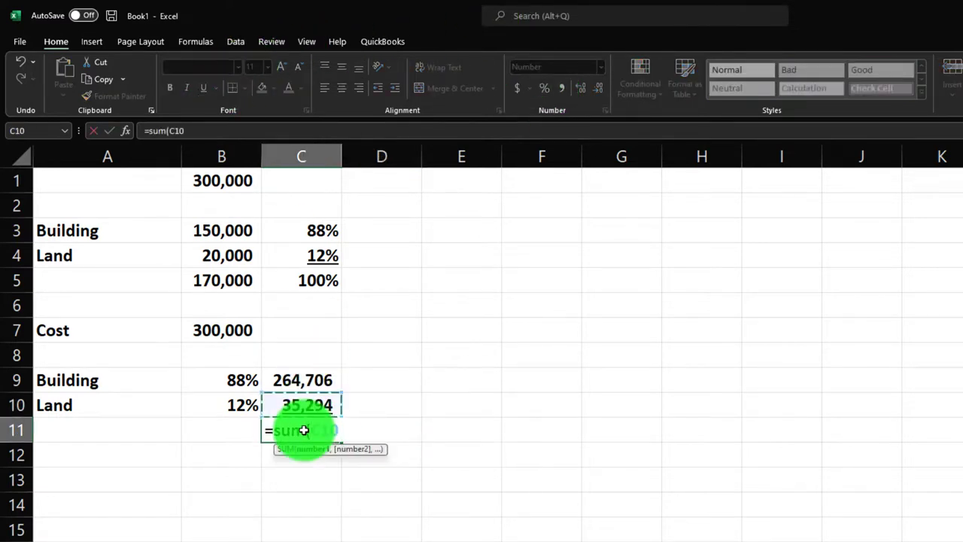
pyautogui.press('Return')
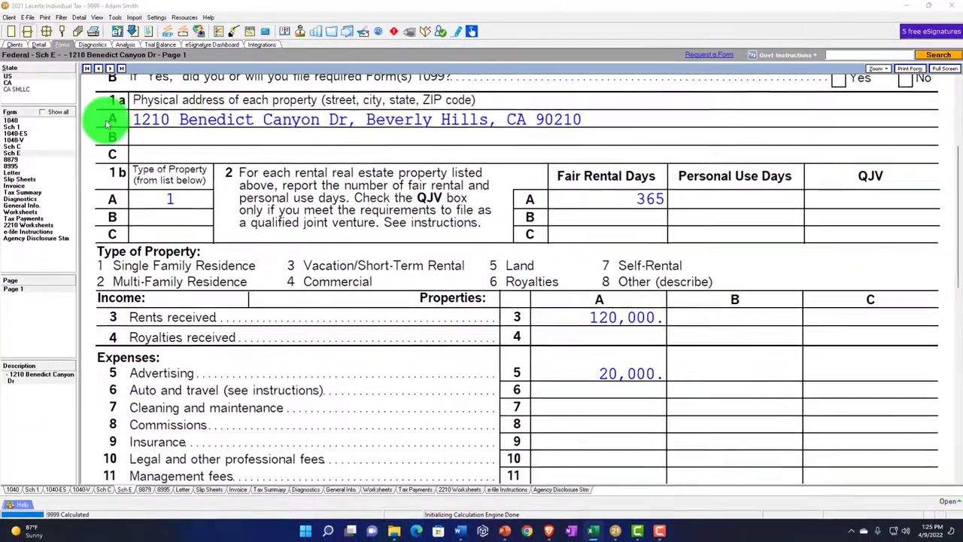
# Step: In the Schedule E depreciation detail, describe the first asset as Building and assign it category 4, Buildings
pyautogui.click(38, 44)
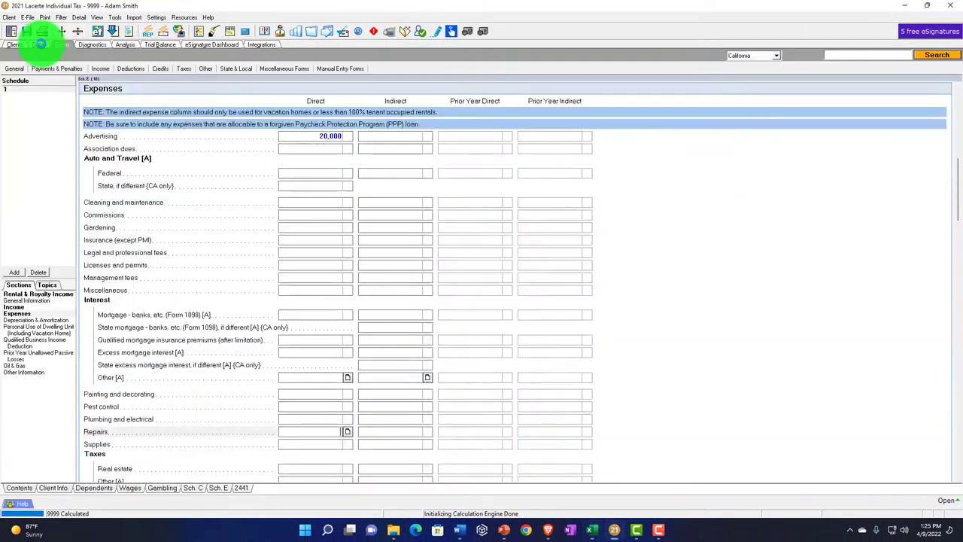
pyautogui.click(125, 73)
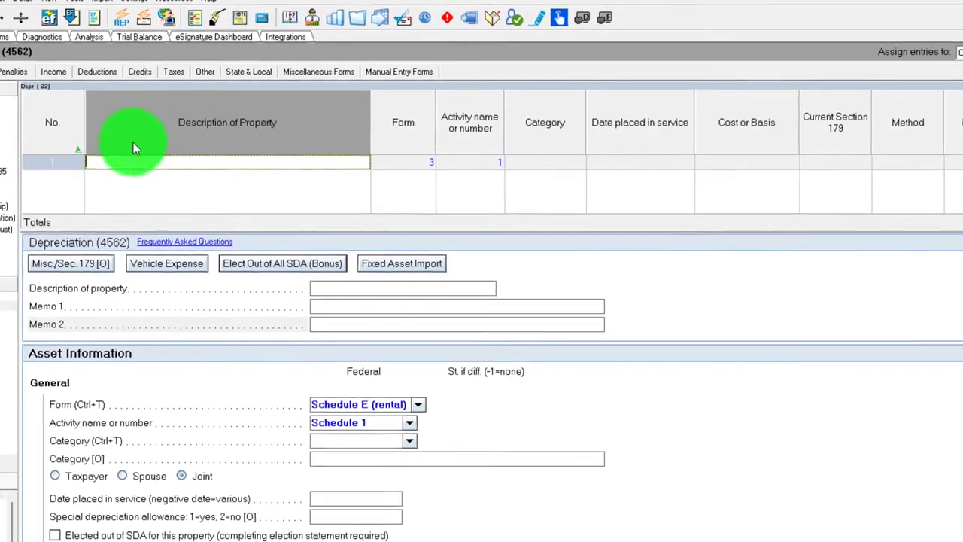
pyautogui.write('Building')
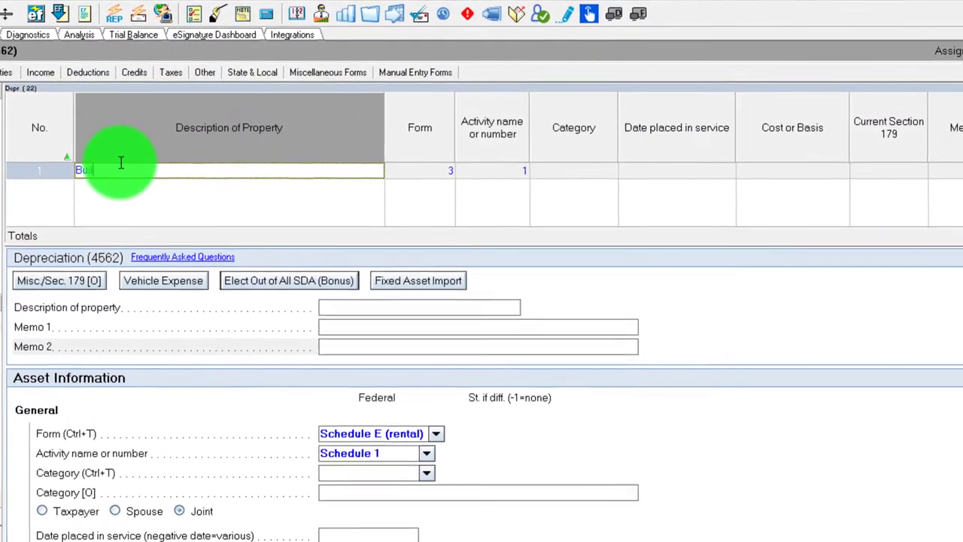
pyautogui.press('Tab')
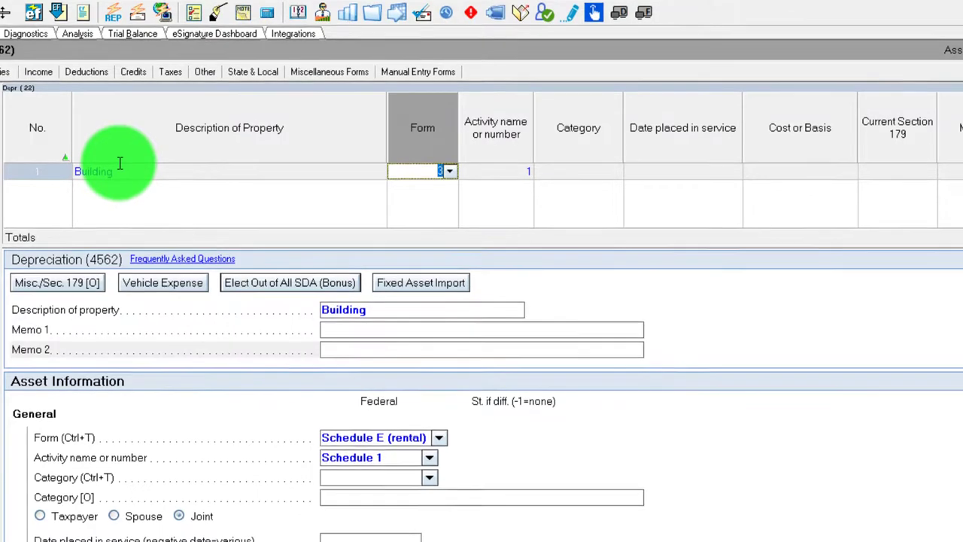
pyautogui.press('Tab')
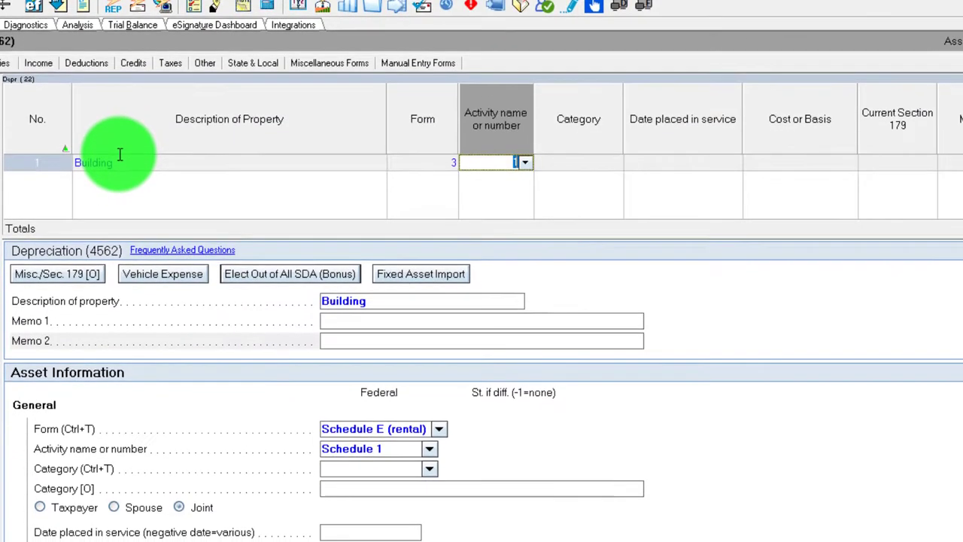
pyautogui.press('Tab')
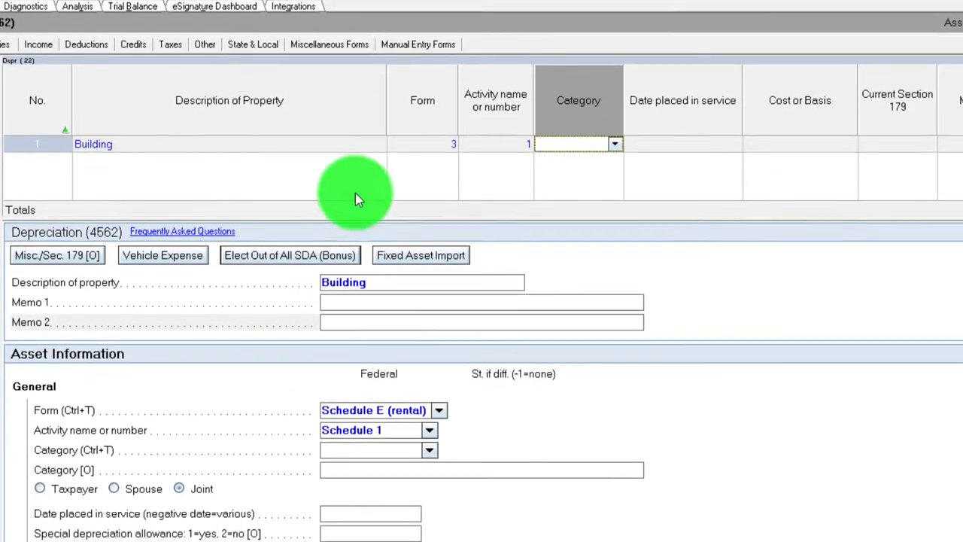
pyautogui.click(615, 149)
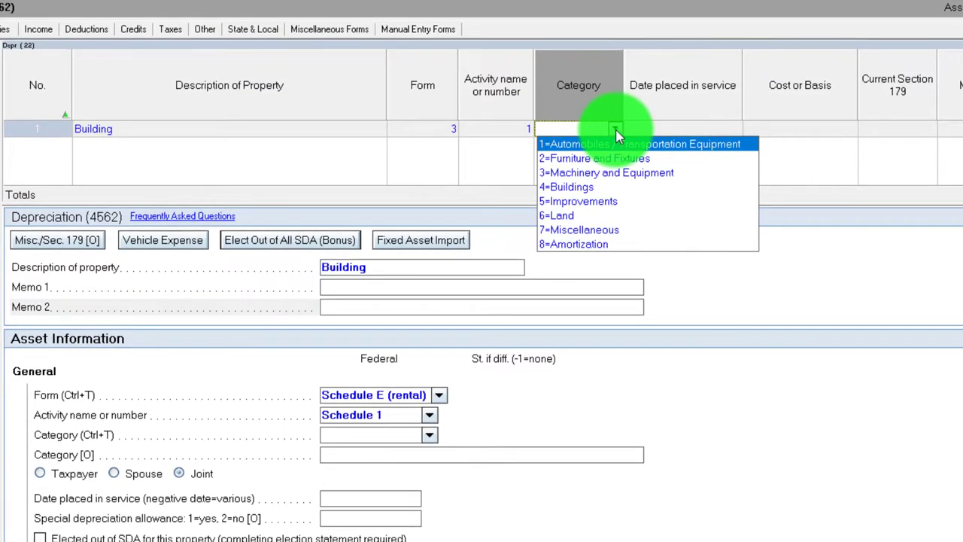
pyautogui.click(587, 190)
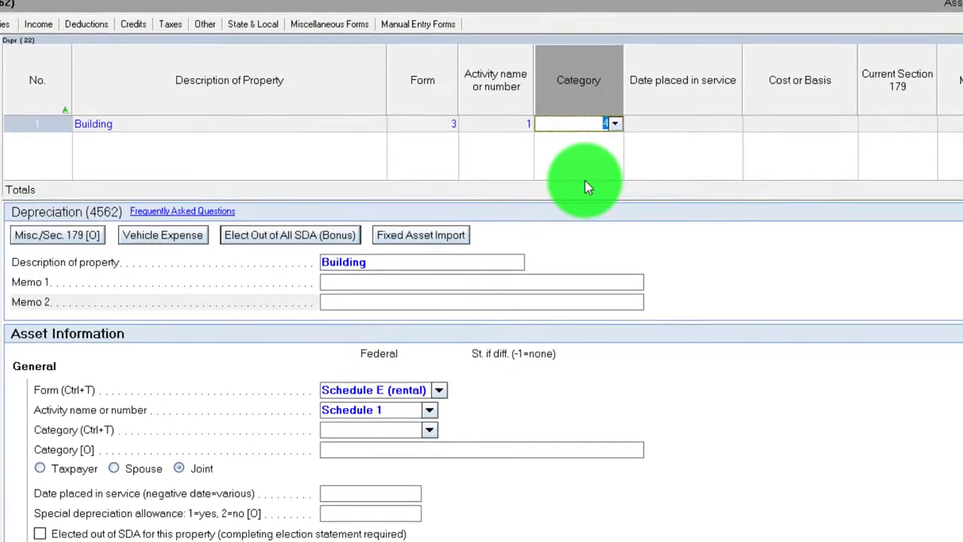
pyautogui.press('Tab')
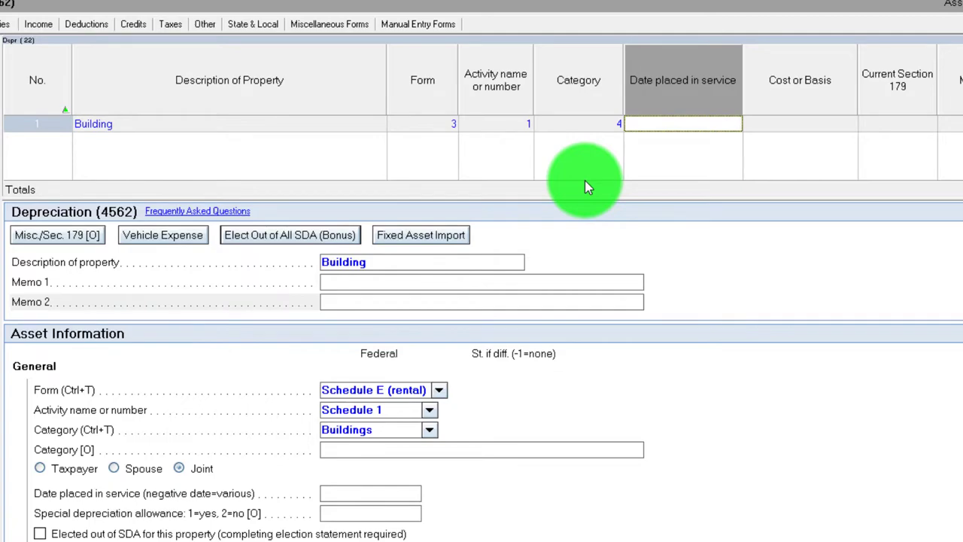
# Step: Set the Building asset's date placed in service to 1/1/2021
pyautogui.write('010')
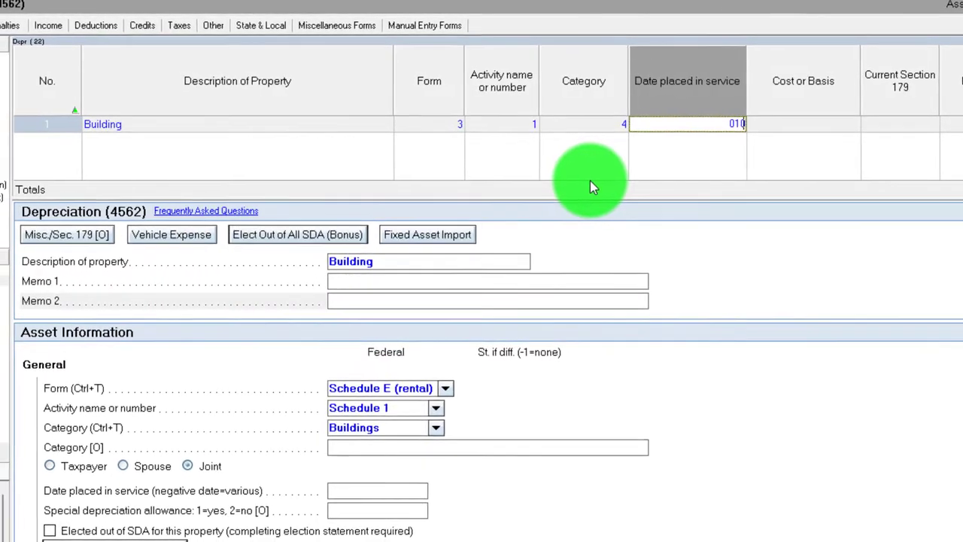
pyautogui.write('1')
pyautogui.press('BackSpace')
pyautogui.press('BackSpace')
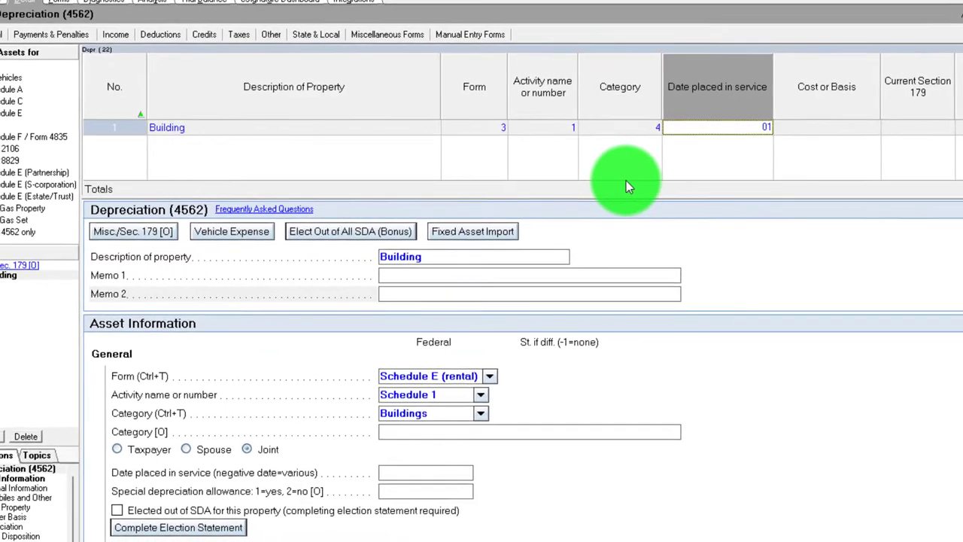
pyautogui.press('BackSpace')
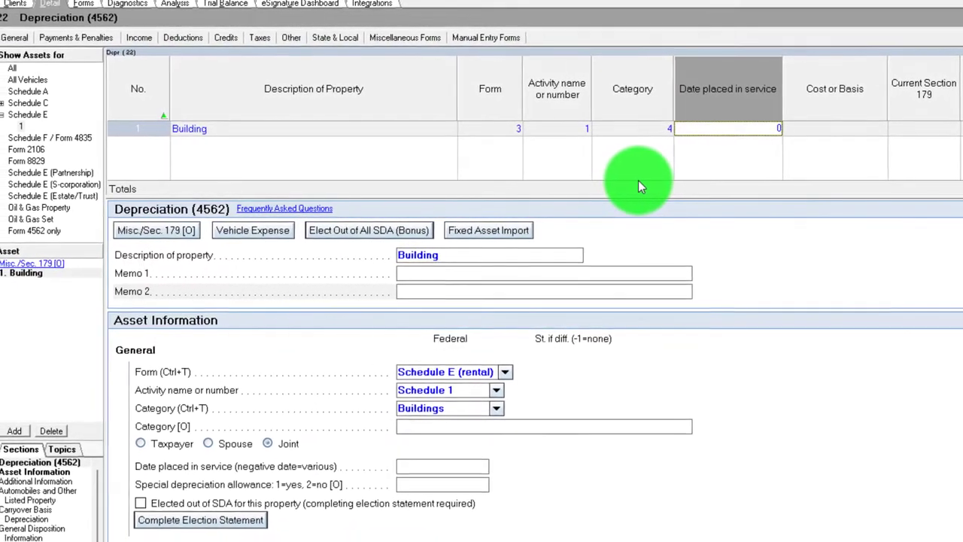
pyautogui.write('101')
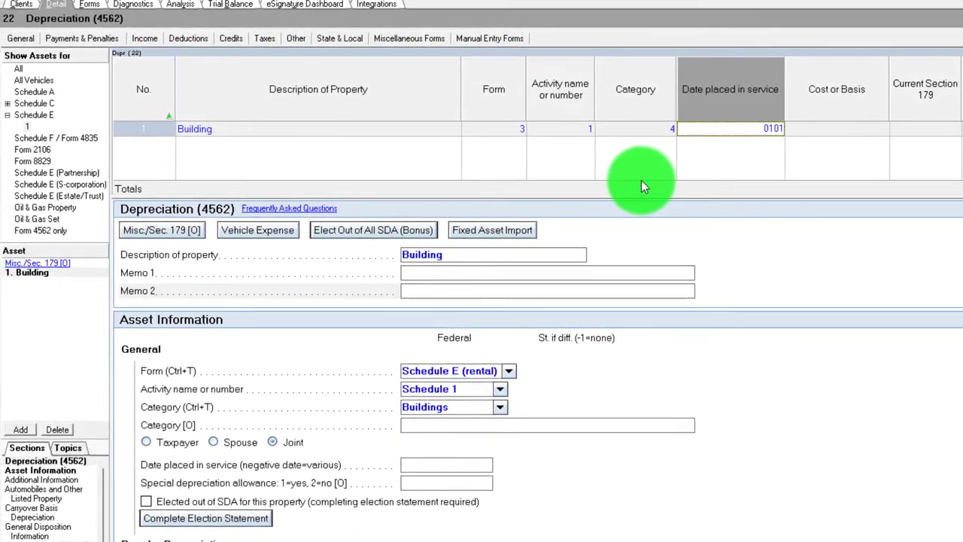
pyautogui.write('2021')
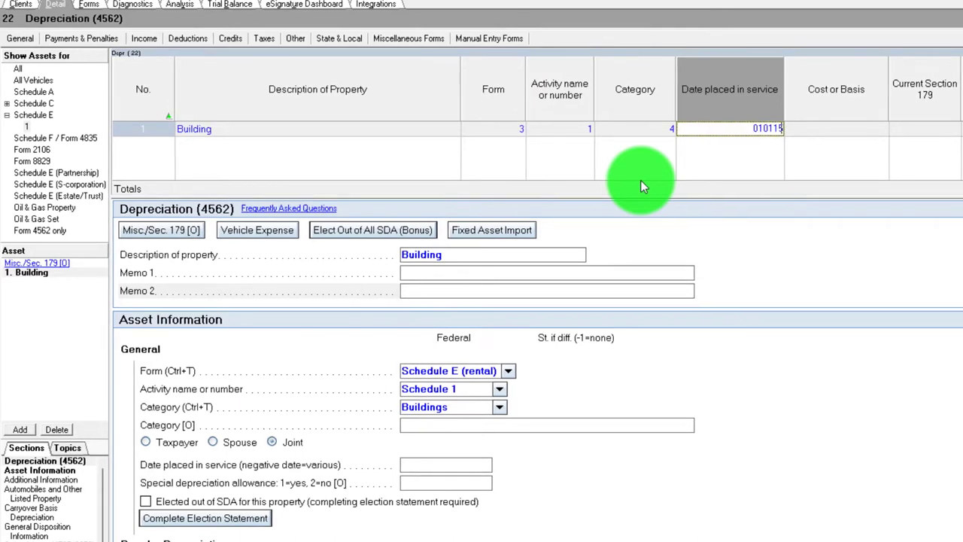
pyautogui.press('Tab')
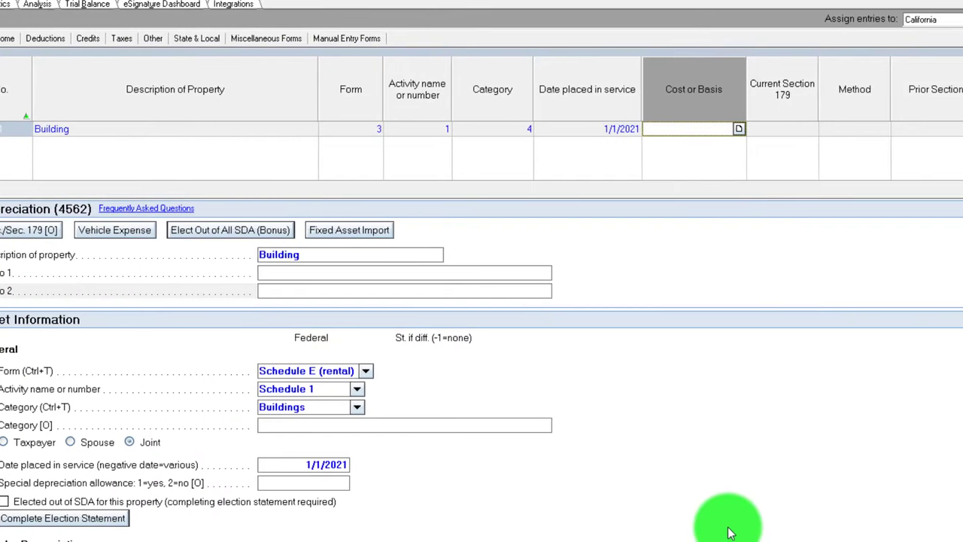
# Step: Enter 264,706 as the Building asset's cost or basis
pyautogui.write('264,')
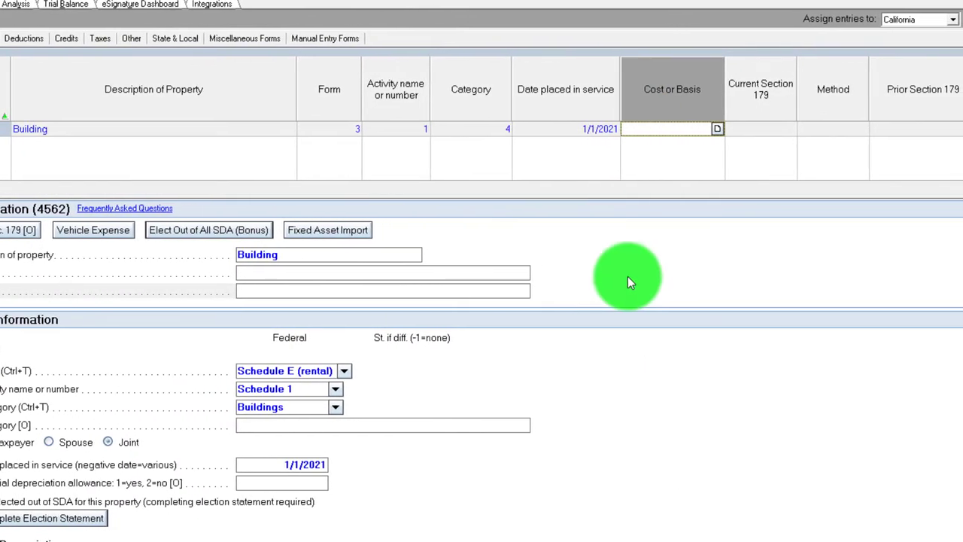
pyautogui.write('706')
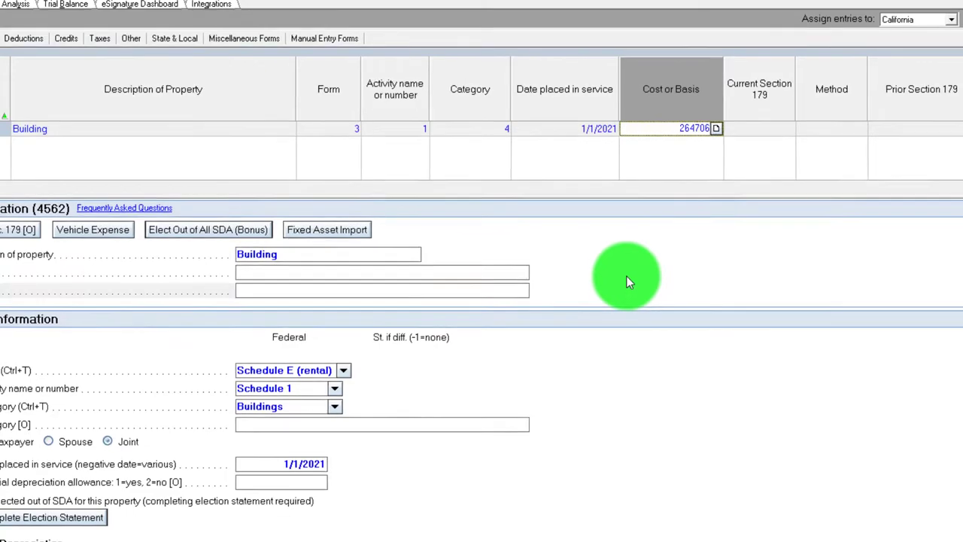
pyautogui.press('Tab')
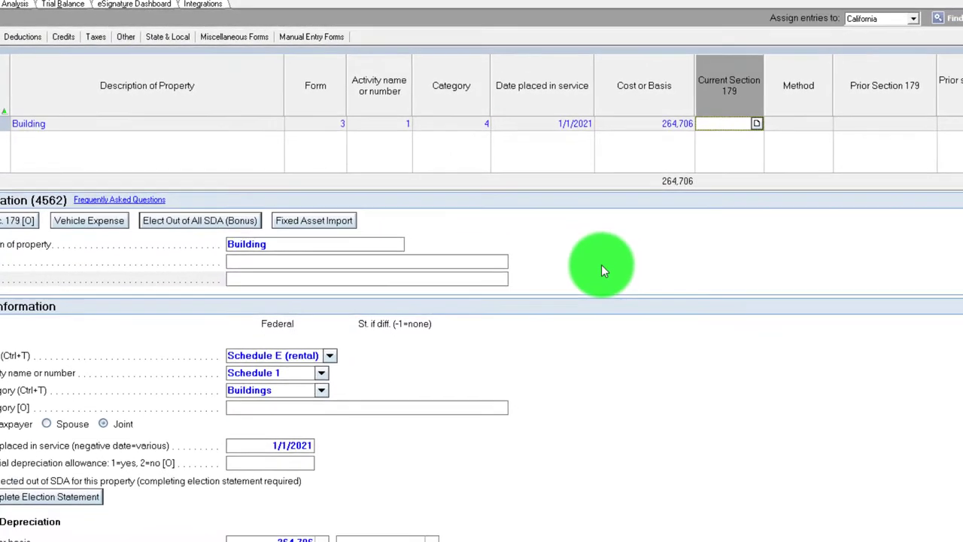
# Step: Set the Building's depreciation method to 85, MACRS 27.5-year SL Residential Rental Building, leaving the Section 179 entries blank
pyautogui.press('Tab')
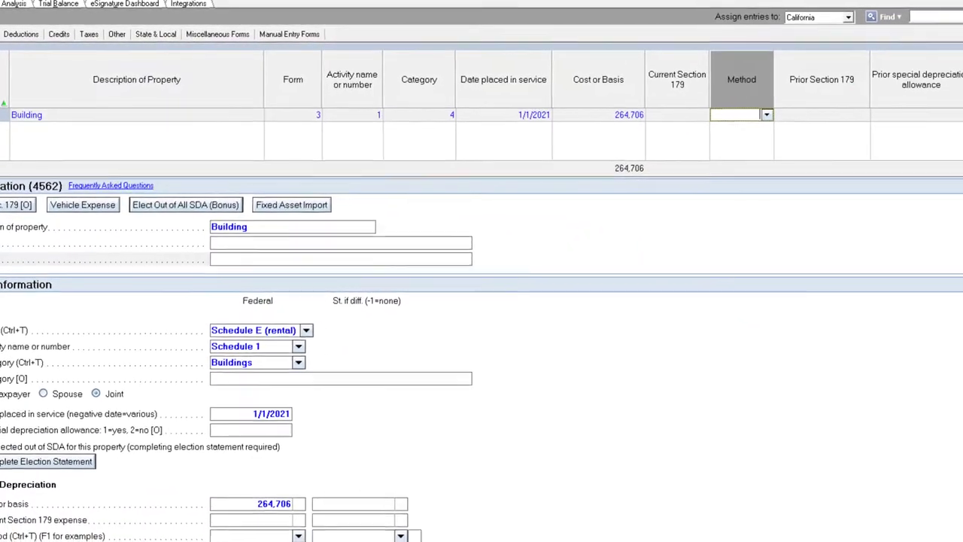
pyautogui.click(753, 114)
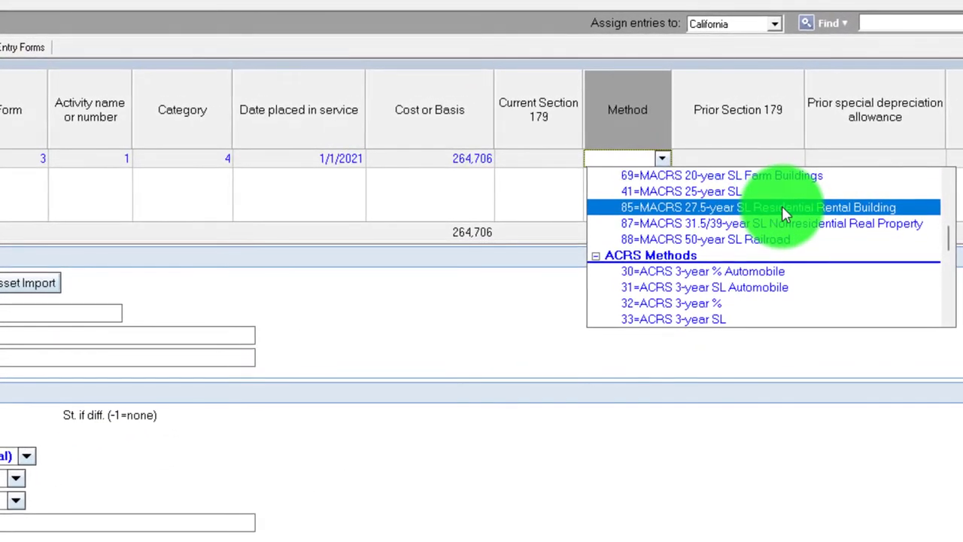
pyautogui.click(782, 207)
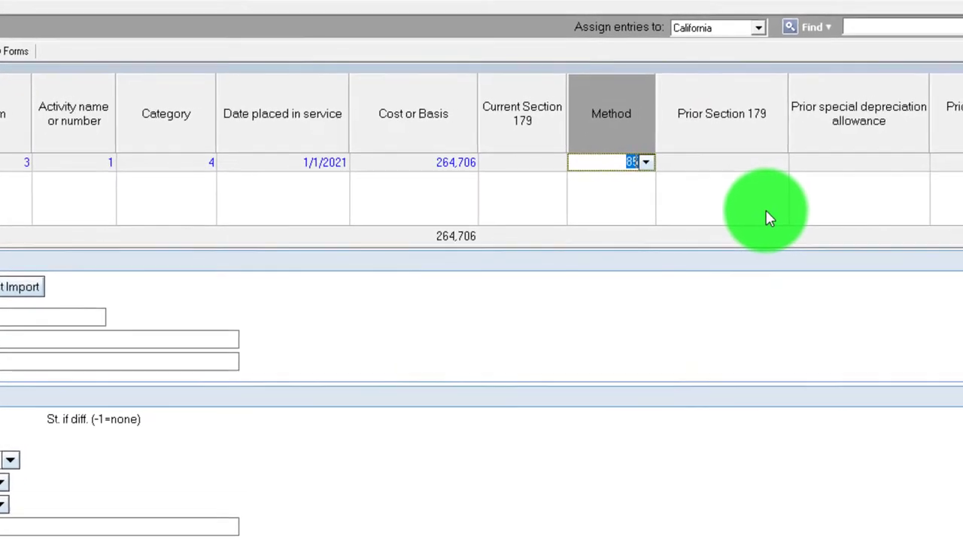
pyautogui.press('Tab')
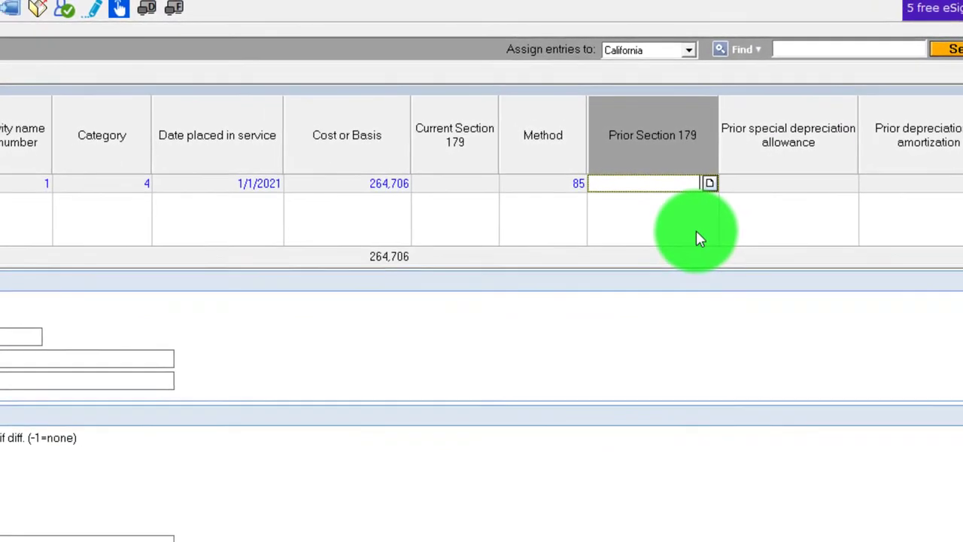
pyautogui.press('Tab')
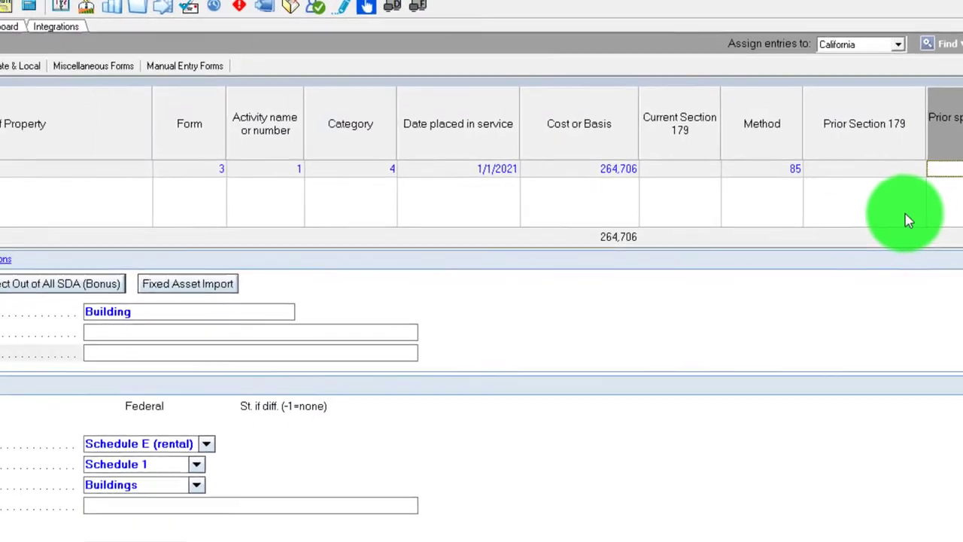
# Step: Add a second depreciation asset described as Land, keeping its Schedule E form and activity 1 assignment
pyautogui.click(87, 163)
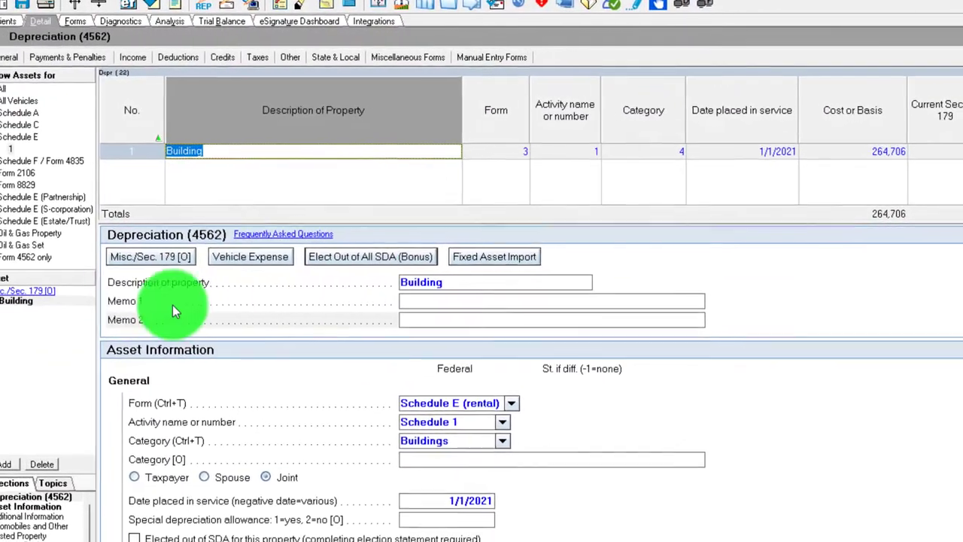
pyautogui.click(7, 464)
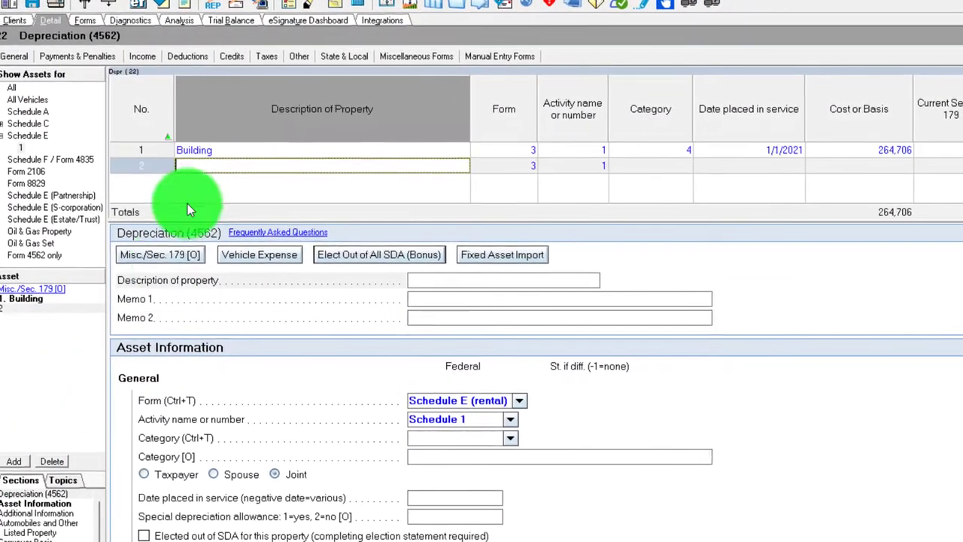
pyautogui.write('Land')
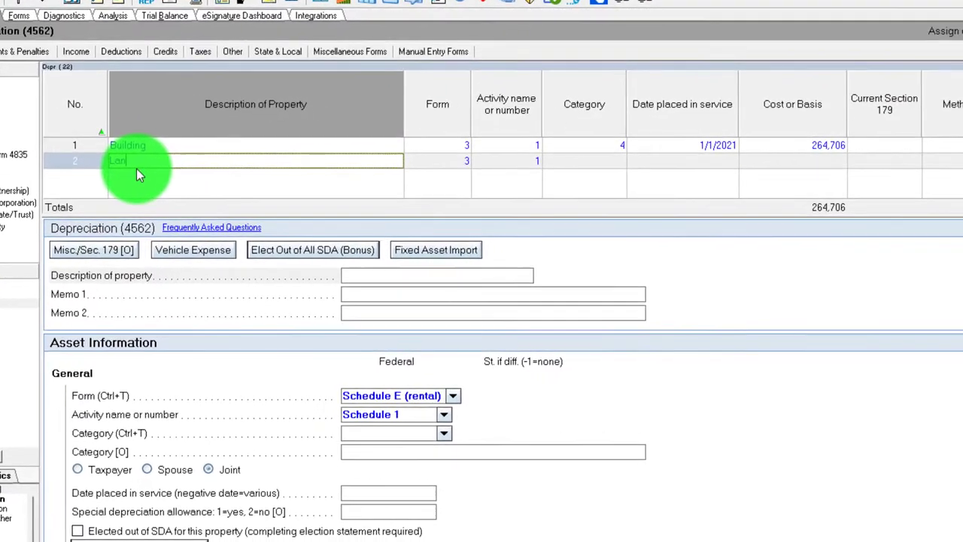
pyautogui.press('Tab')
pyautogui.press('Tab')
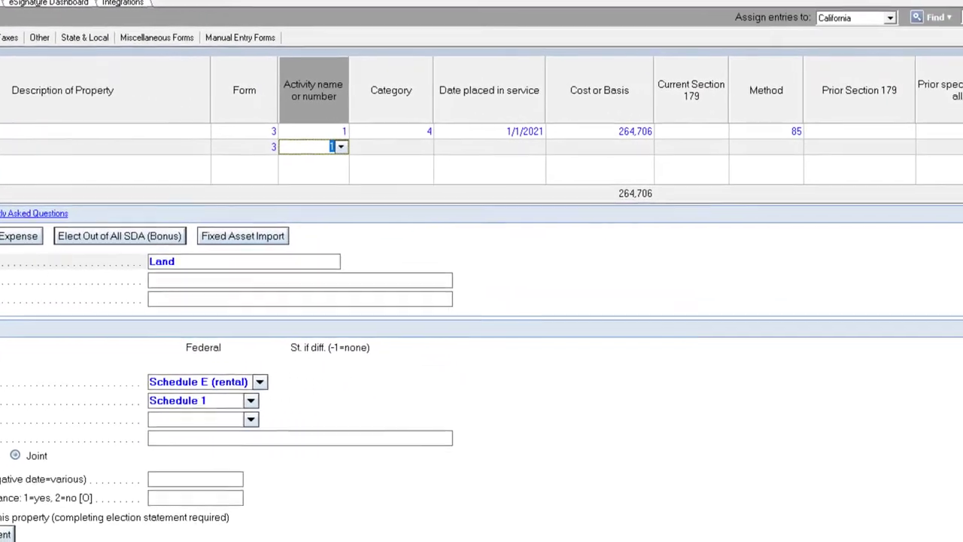
pyautogui.press('Tab')
# Step: Assign the Land asset to category 6, Land
pyautogui.click(374, 143)
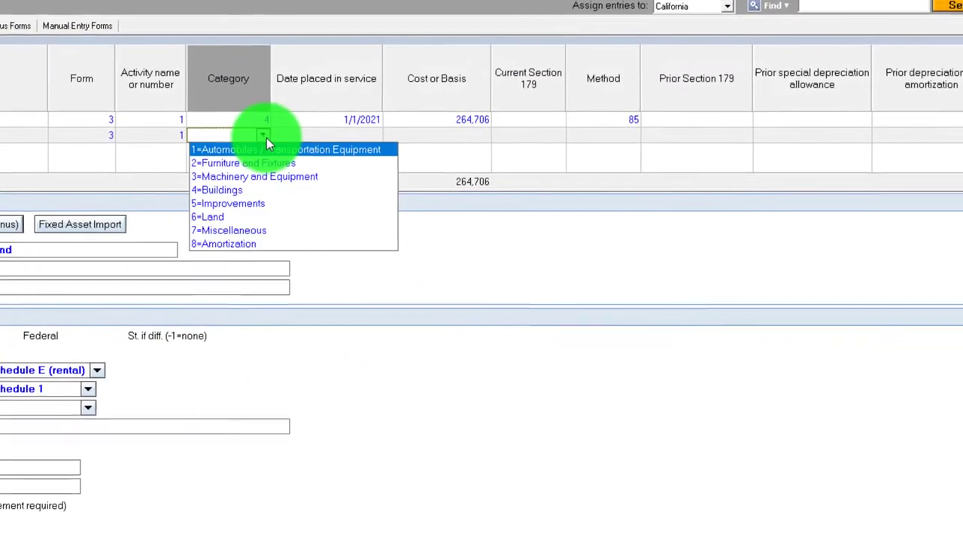
pyautogui.click(212, 229)
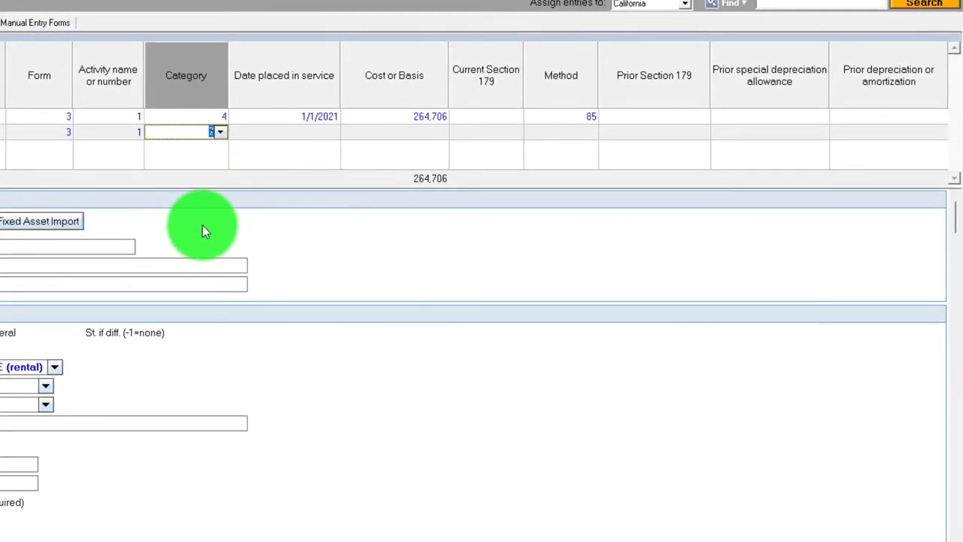
pyautogui.press('Tab')
pyautogui.click(221, 130)
pyautogui.click(223, 132)
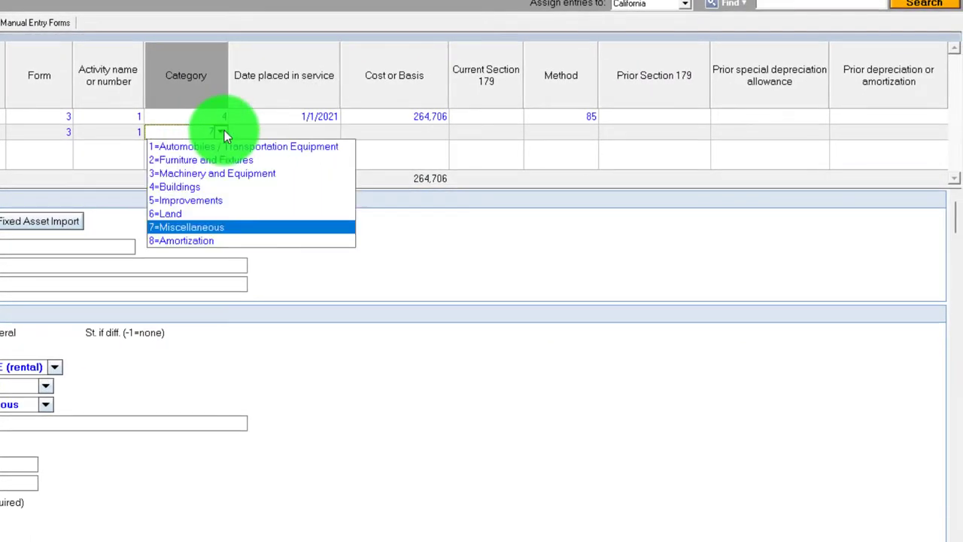
pyautogui.click(185, 214)
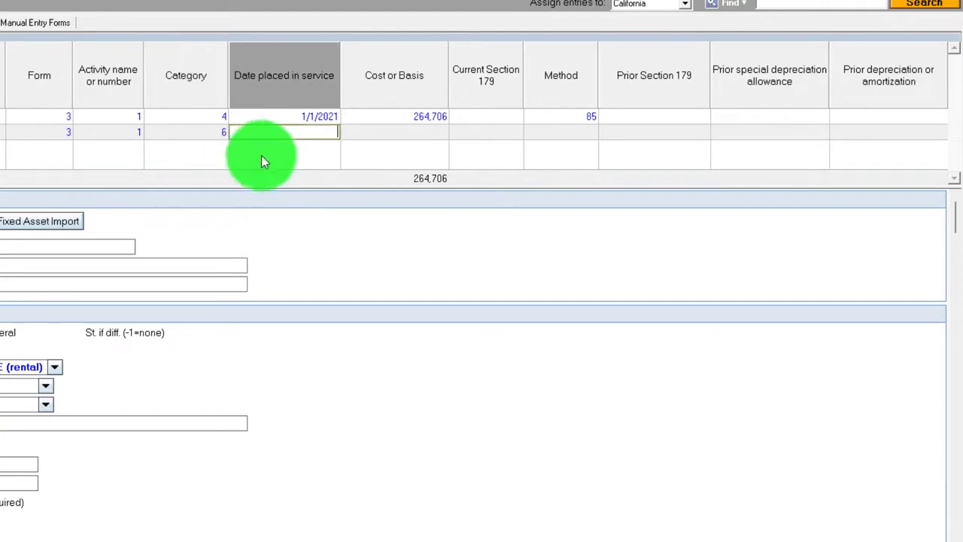
# Step: Enter 1/1/2021 as the Land asset's date placed in service and 35,294 as its cost or basis
pyautogui.write('1/1/21')
pyautogui.press('Tab')
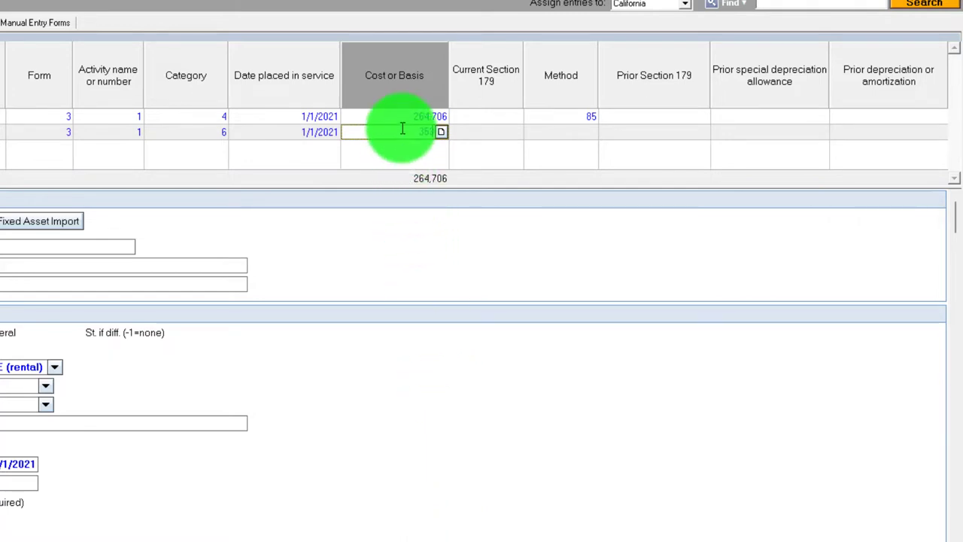
pyautogui.press('Tab')
pyautogui.press('Tab')
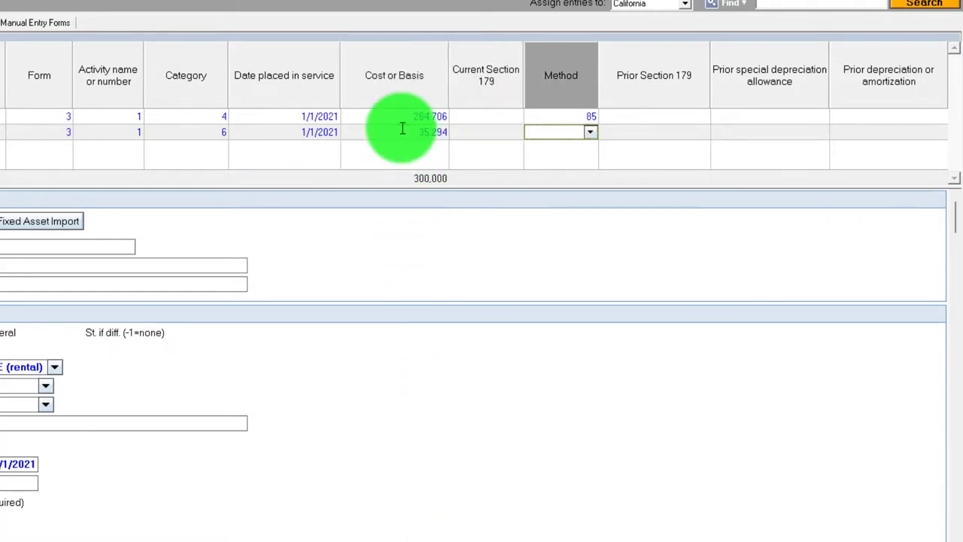
# Step: Set the Land asset's depreciation method to 99, Land or No Depreciation
pyautogui.click(589, 132)
pyautogui.scroll(-6, 595, 194)
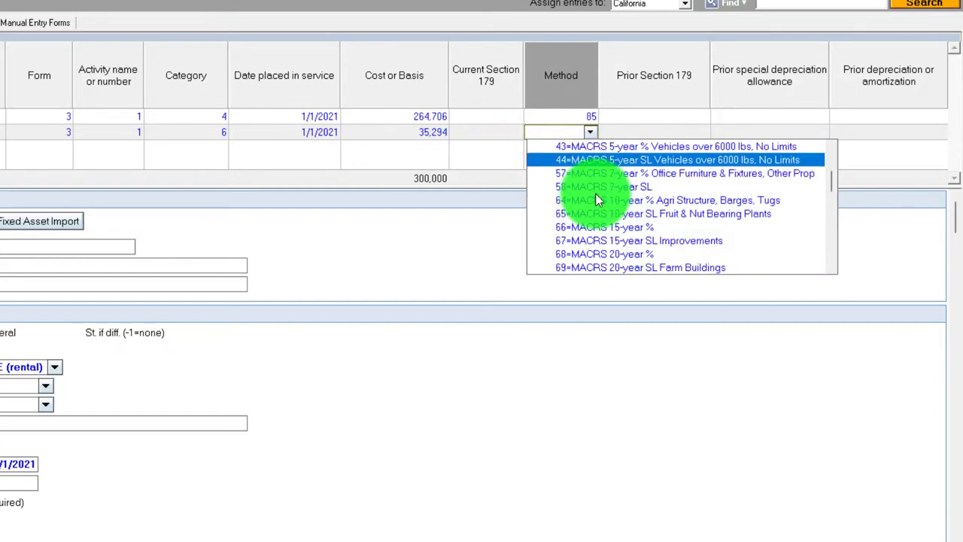
pyautogui.scroll(-1, 595, 194)
pyautogui.scroll(1, 595, 193)
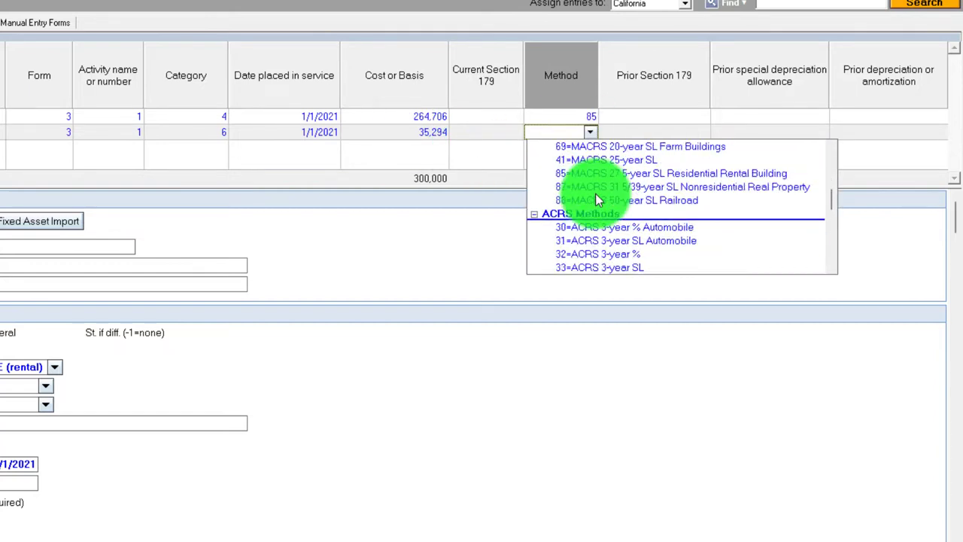
pyautogui.scroll(-5, 596, 194)
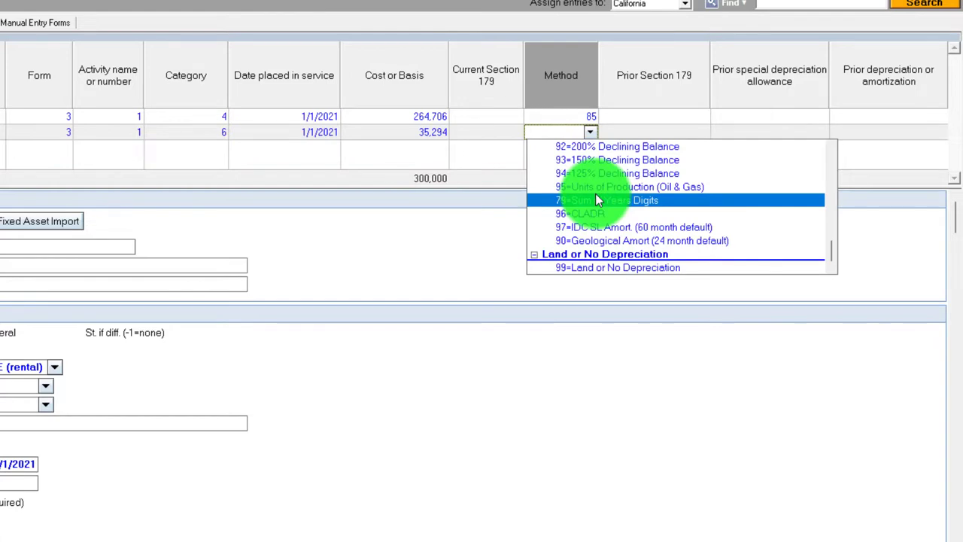
pyautogui.click(609, 277)
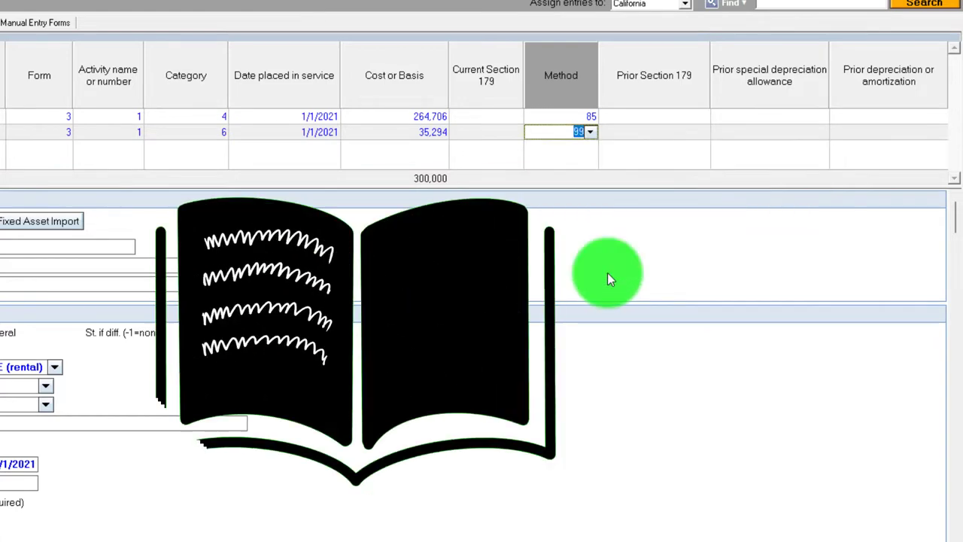
pyautogui.press('Tab')
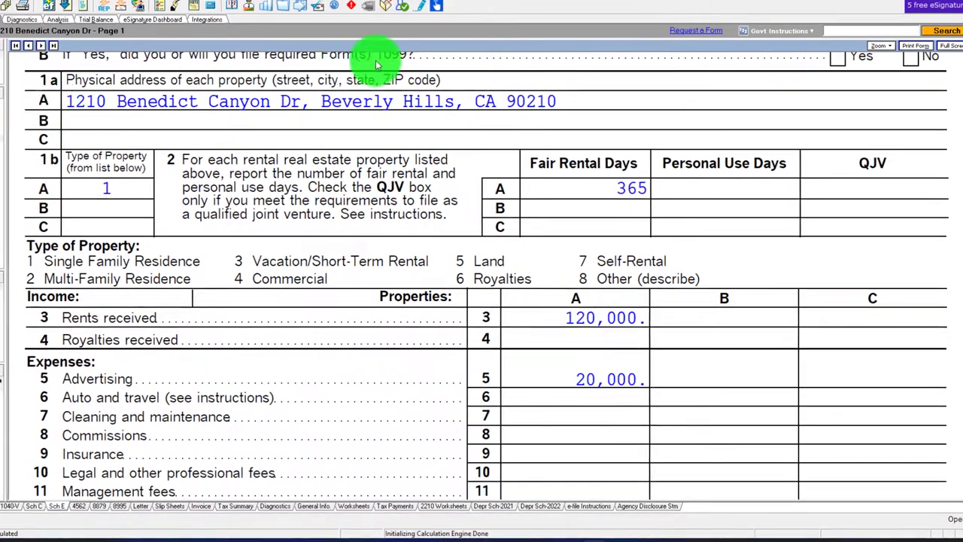
# Step: Review the expense and depreciation lines on Schedule E and the 2021 depreciation schedule in its summary and regular versions
pyautogui.scroll(-5, 424, 277)
pyautogui.scroll(-7, 425, 277)
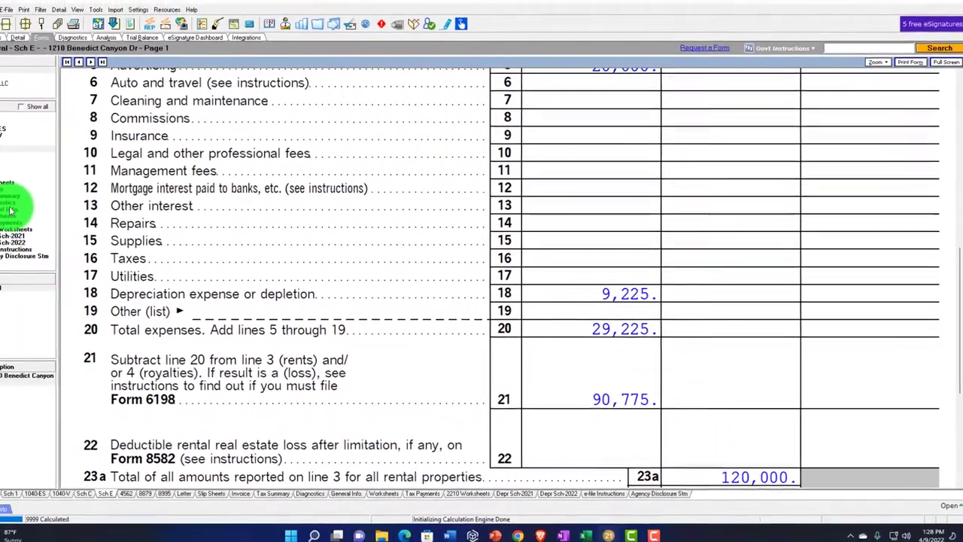
pyautogui.click(23, 238)
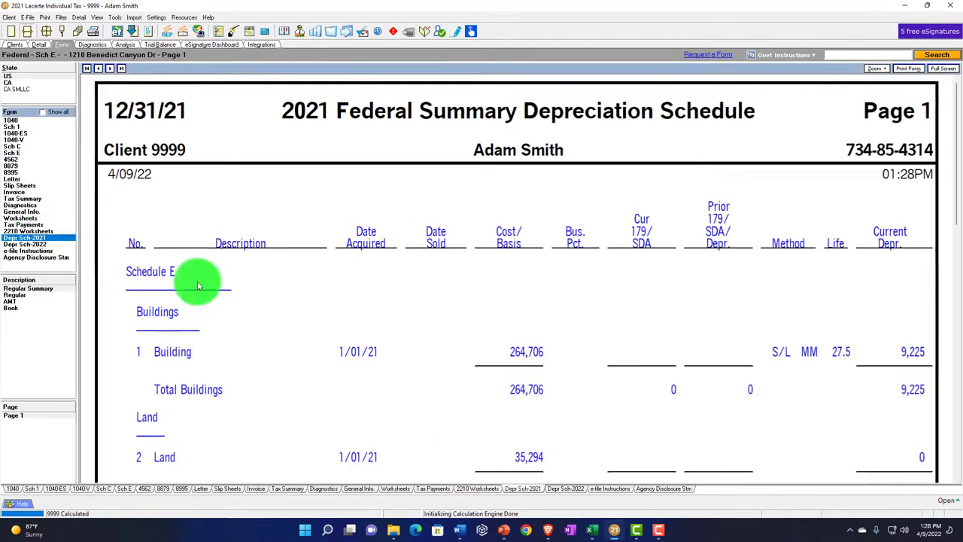
pyautogui.click(9, 299)
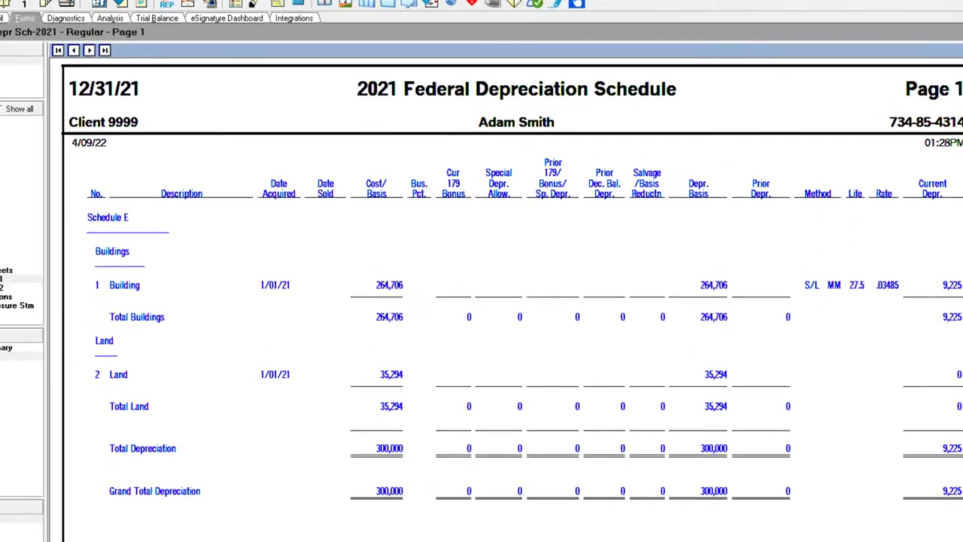
# Step: Switch to the Excel workbook and link cell F9 to the building's allocated cost in C9
pyautogui.hotkey('alt', 'Tab')
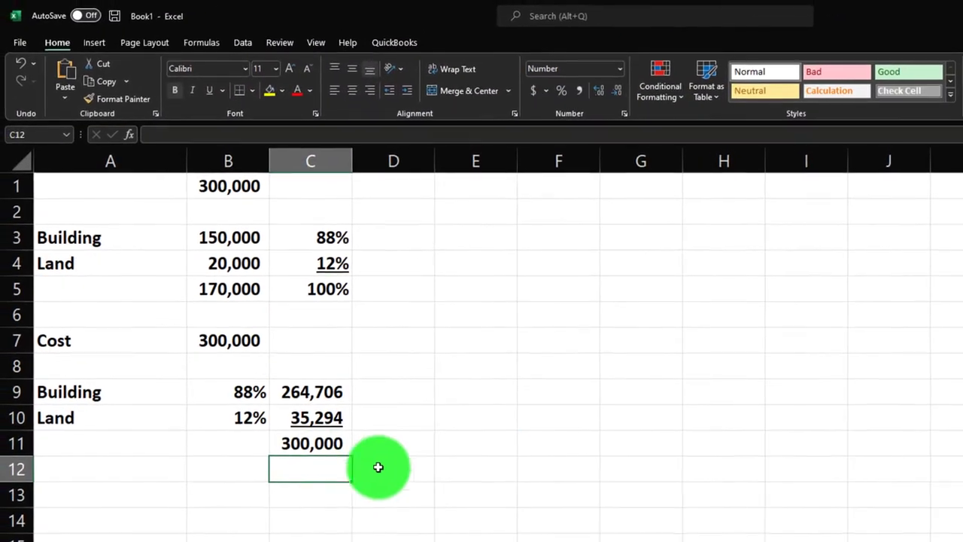
pyautogui.click(485, 394)
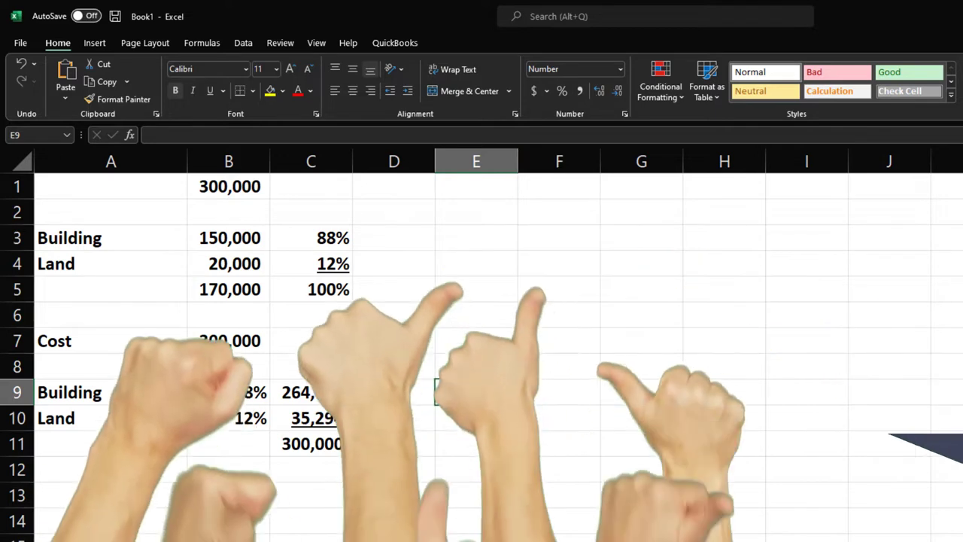
pyautogui.press('Right')
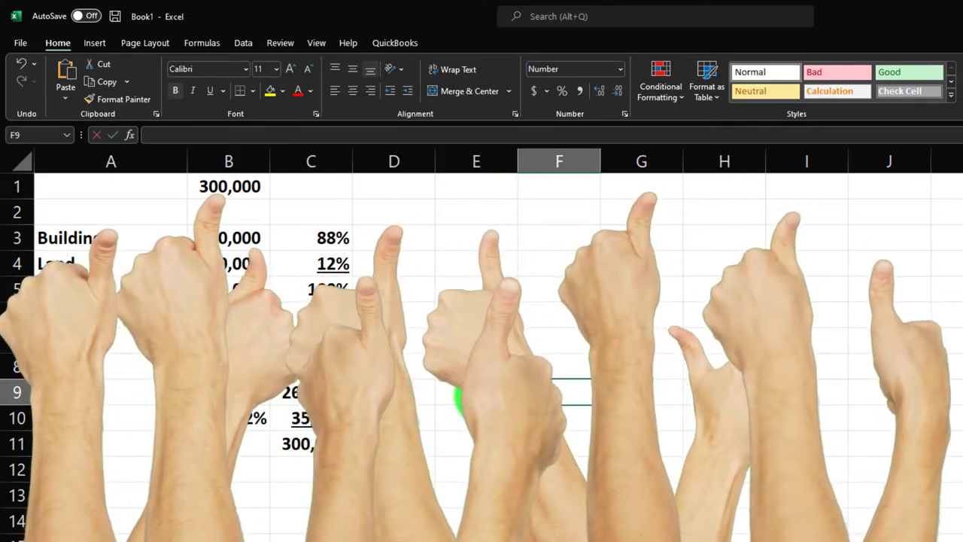
pyautogui.write('=')
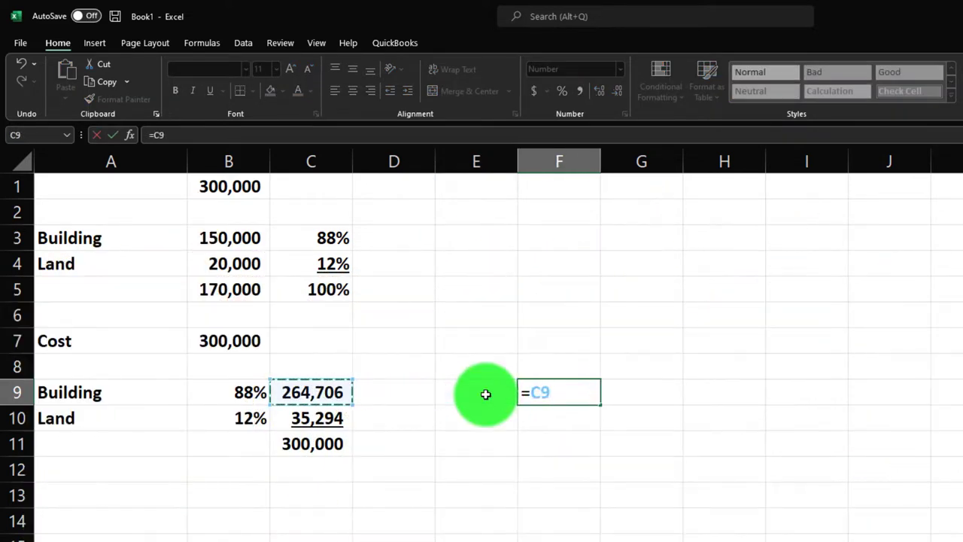
pyautogui.press('Return')
# Step: Add a Life row in E10 with 27.5 in F10, shown to one decimal place and underlined
pyautogui.write('Life')
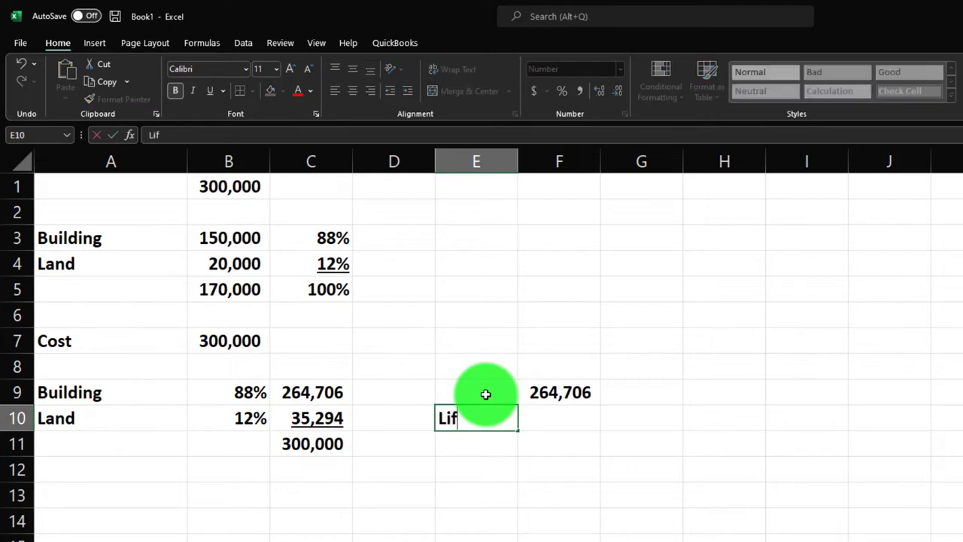
pyautogui.press('Tab')
pyautogui.write('27.5')
pyautogui.press('Return')
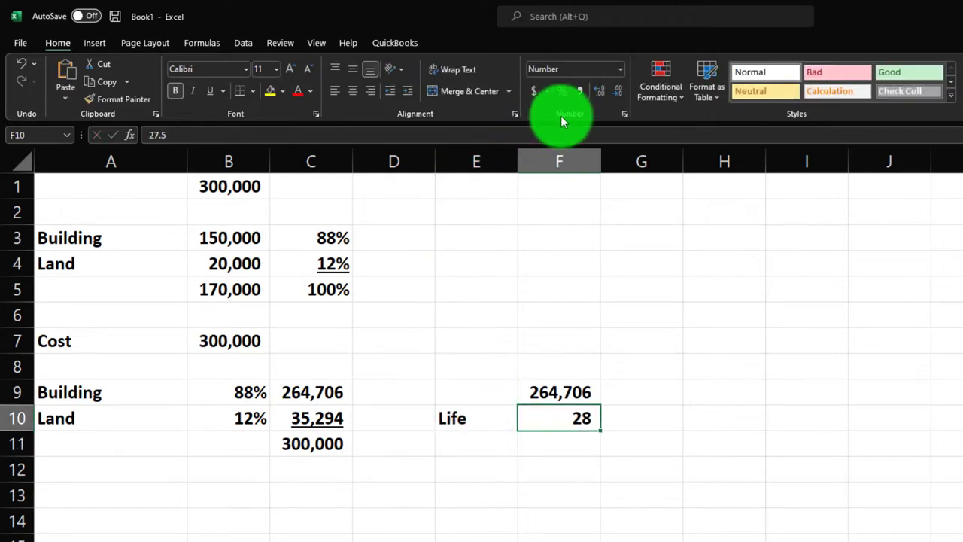
pyautogui.click(210, 90)
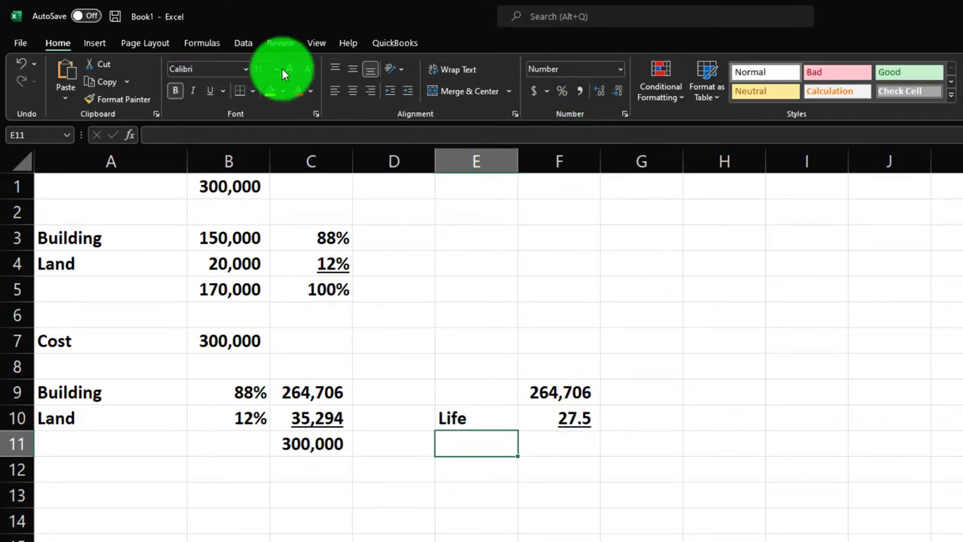
# Step: Add a Per year row in E11 and calculate annual depreciation in F11 as F9 divided by F10
pyautogui.write('Per year')
pyautogui.press('Tab')
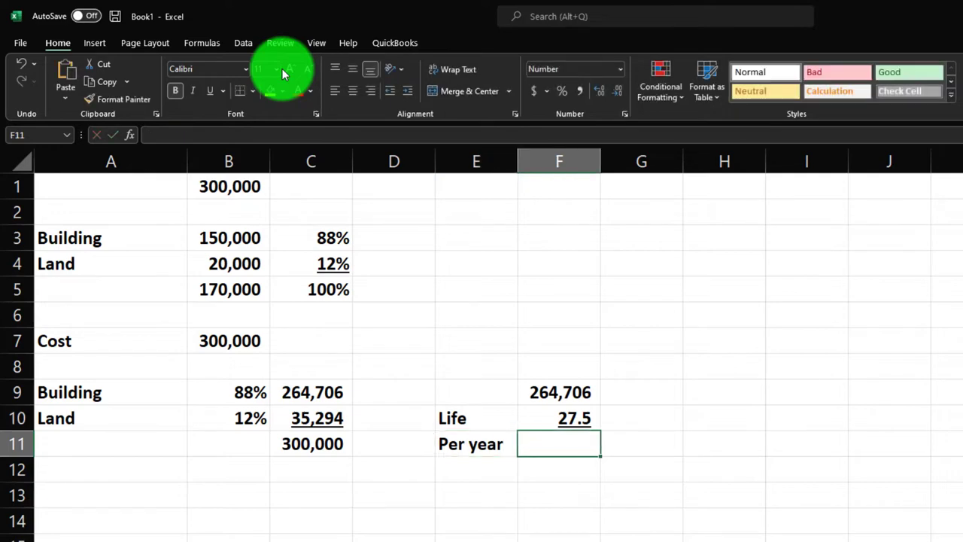
pyautogui.write('=')
pyautogui.press('Up')
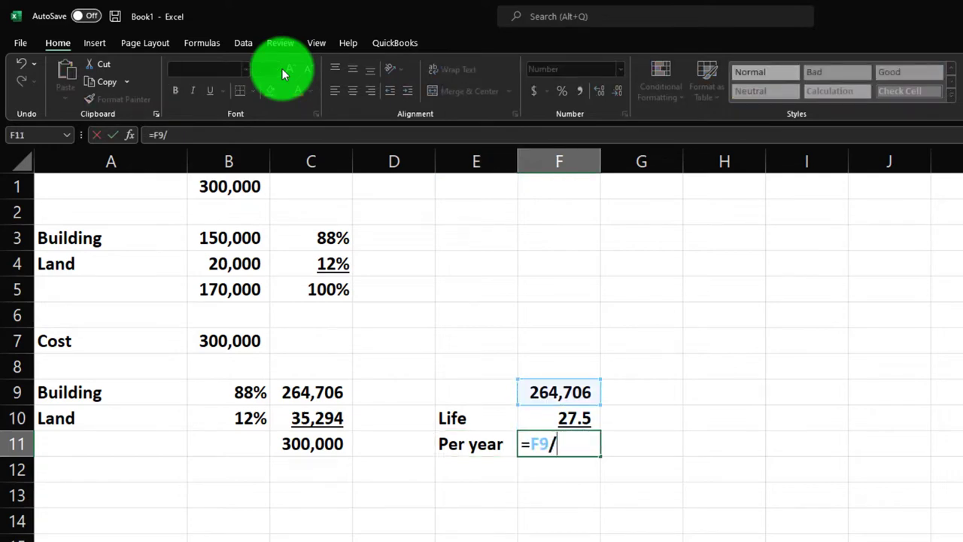
pyautogui.press('Return')
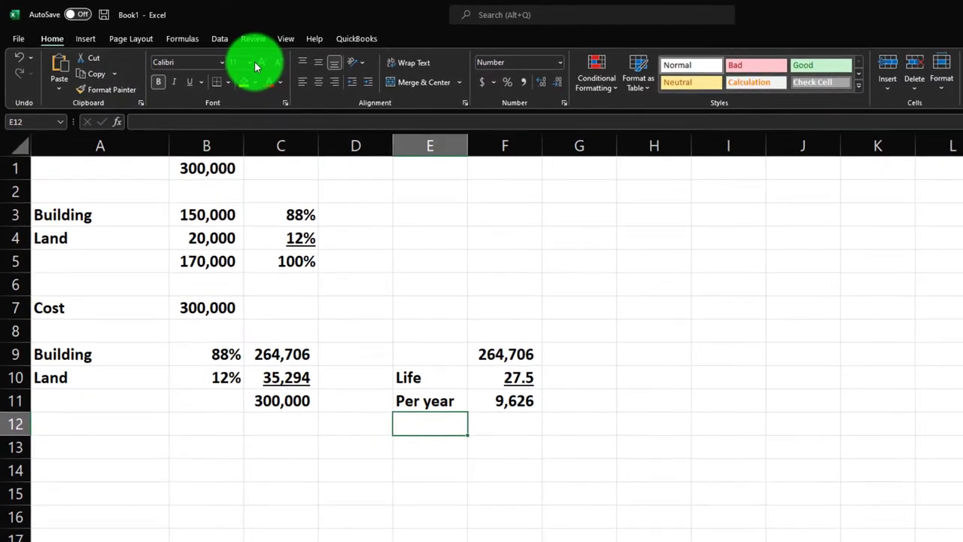
# Step: Add a Month in year row in E12 with 12 in F12, widening column E to fit the label
pyautogui.write('Month in year')
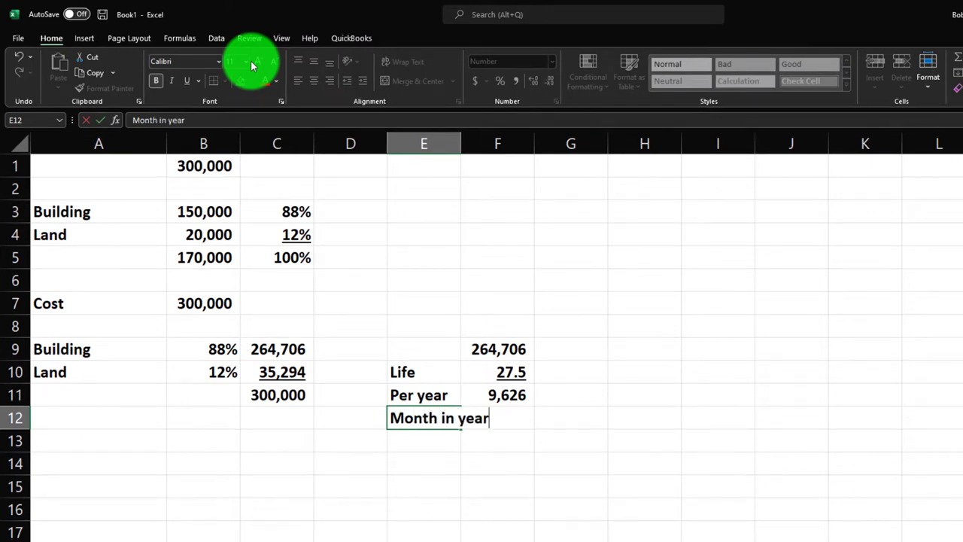
pyautogui.press('Return')
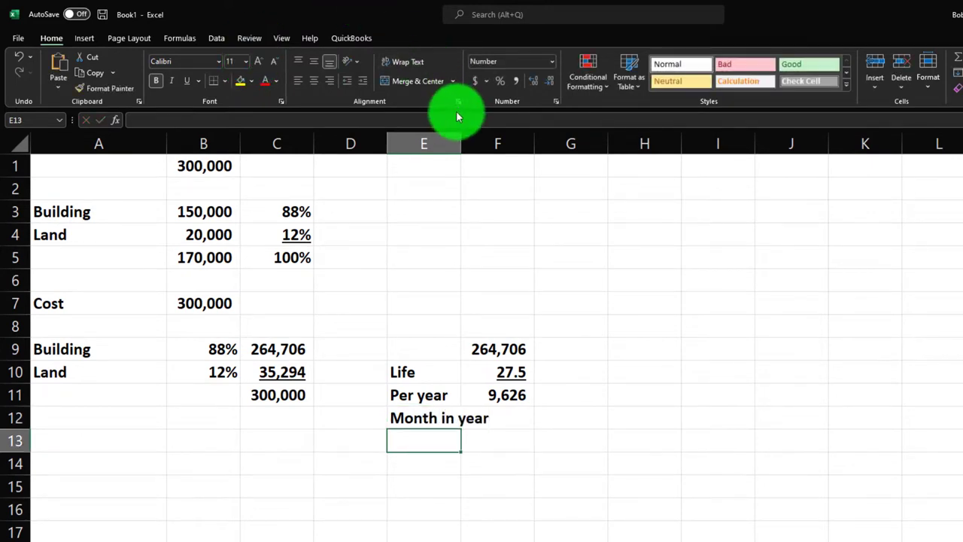
pyautogui.moveTo(461, 144); pyautogui.dragTo(494, 144)
pyautogui.click(550, 420)
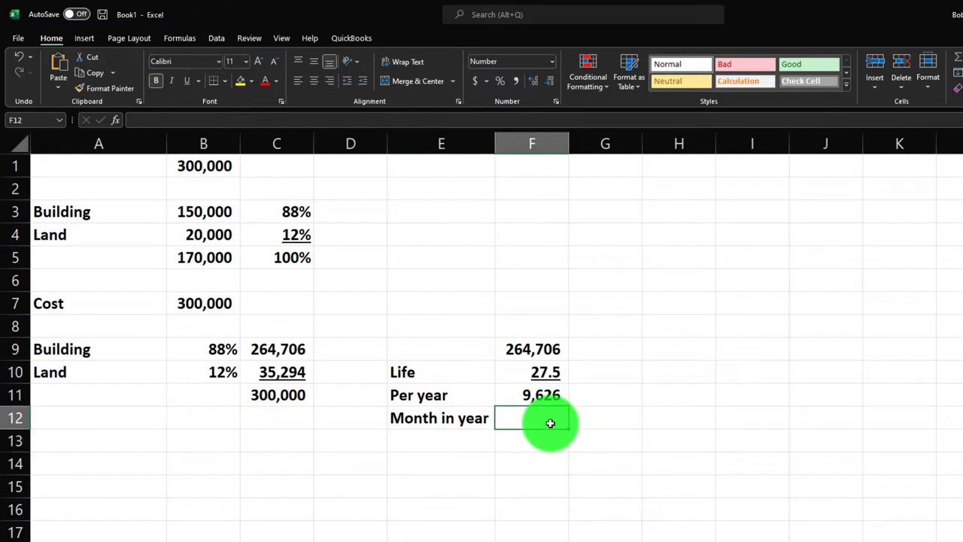
pyautogui.write('12')
pyautogui.press('Return')
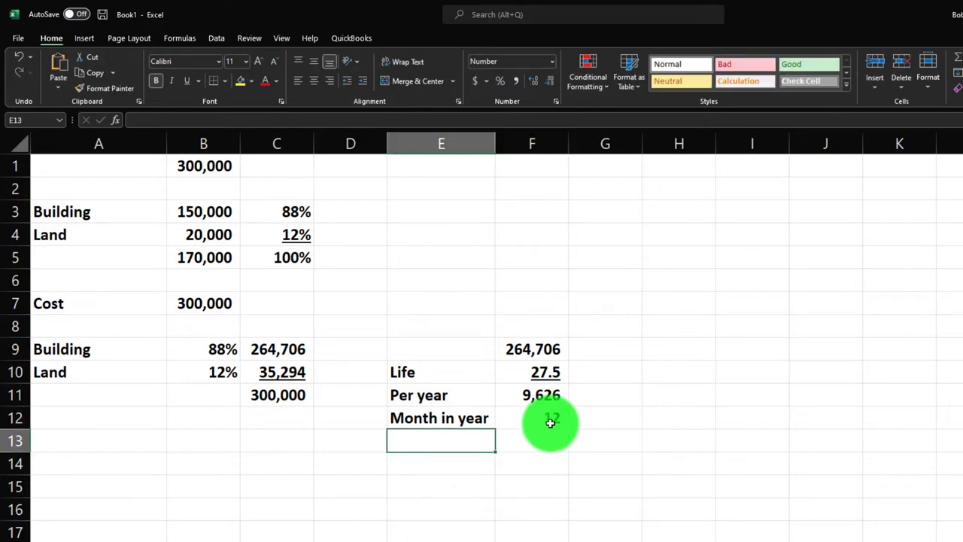
# Step: Calculate Depre per month in row 13 as F11 divided by F12, underlining F12 and fitting column E to the label
pyautogui.write('Depre')
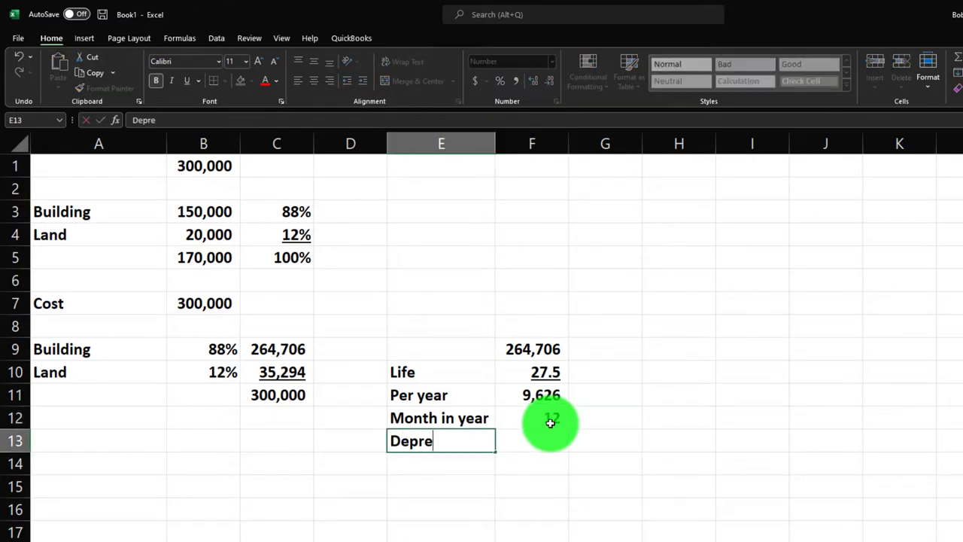
pyautogui.write(' per month')
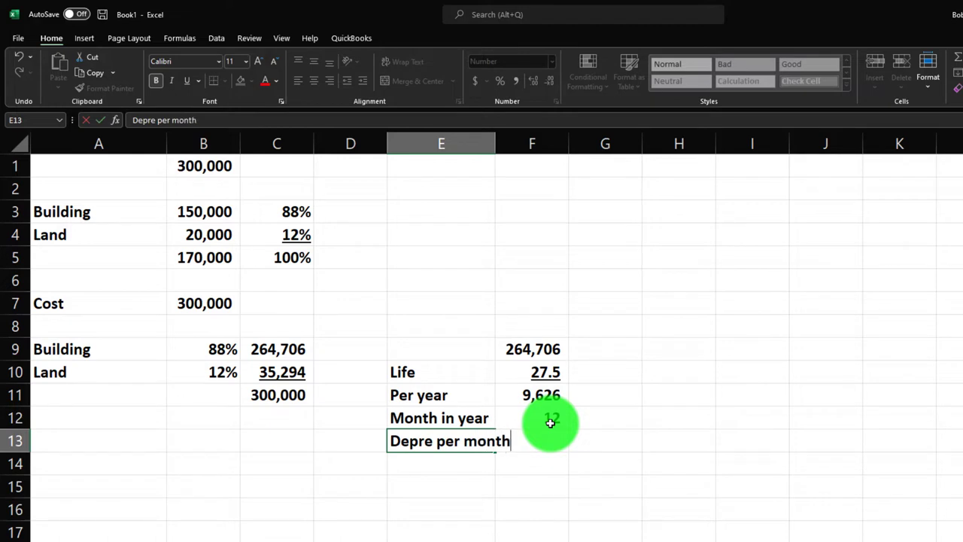
pyautogui.press('Tab')
pyautogui.write('=')
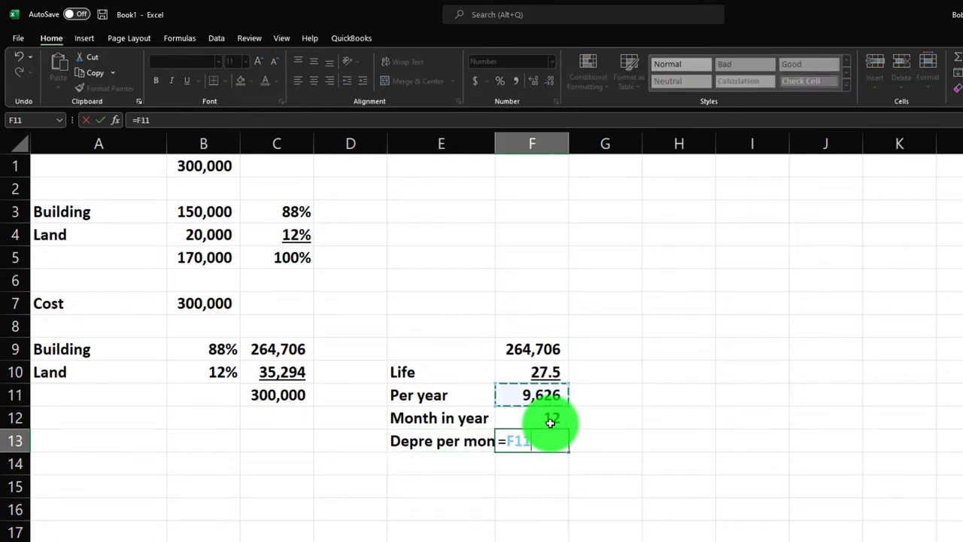
pyautogui.press('Return')
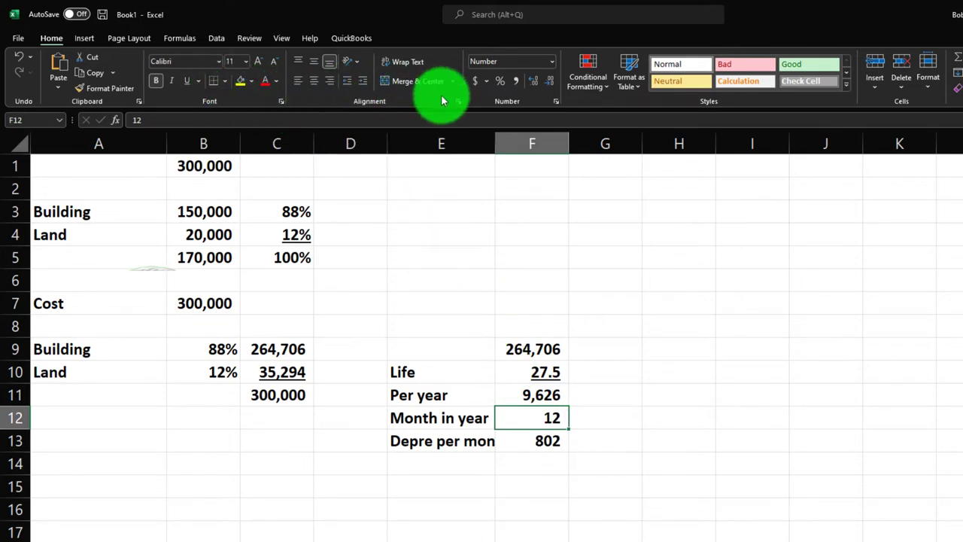
pyautogui.click(187, 81)
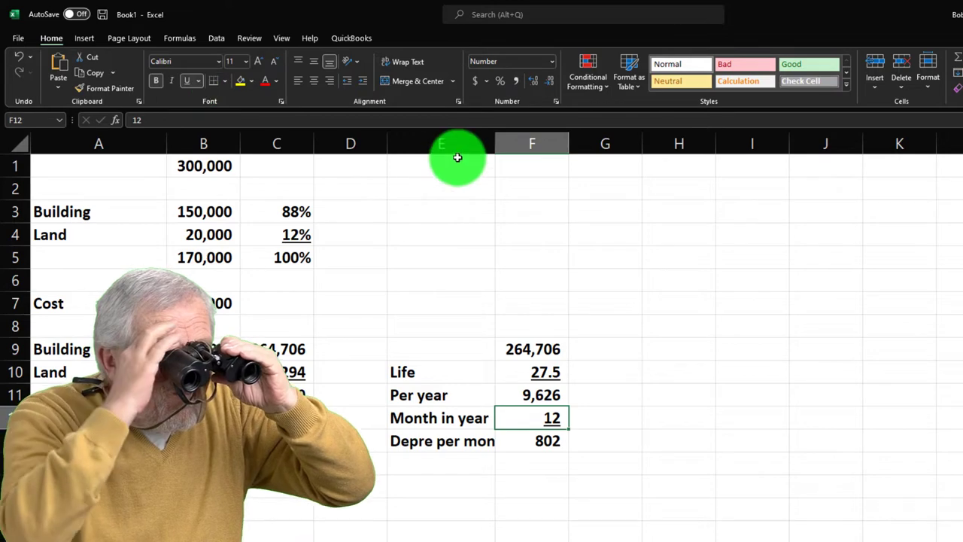
pyautogui.doubleClick(495, 143)
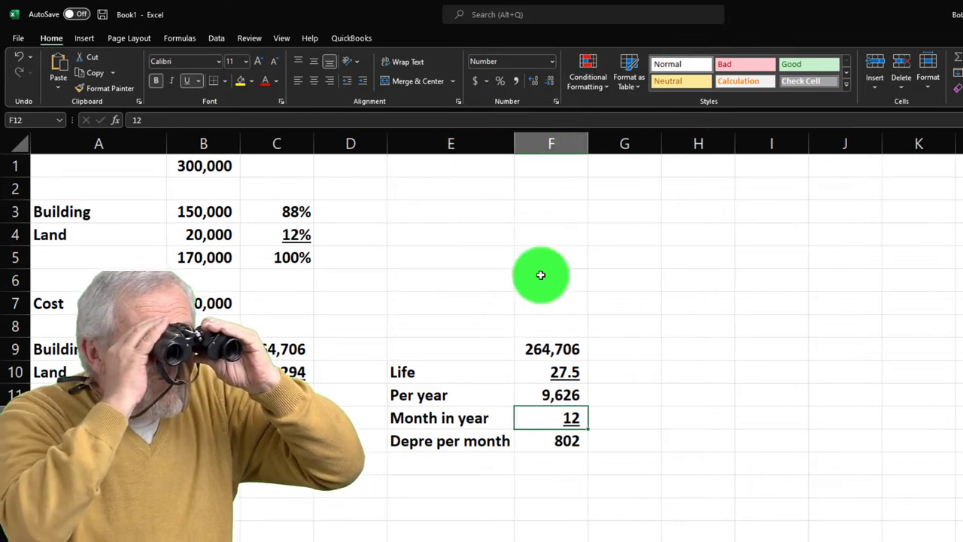
# Step: Add a Month in first year row with 11.5 in F14, underlined and centered, widening column E for the label
pyautogui.click(492, 464)
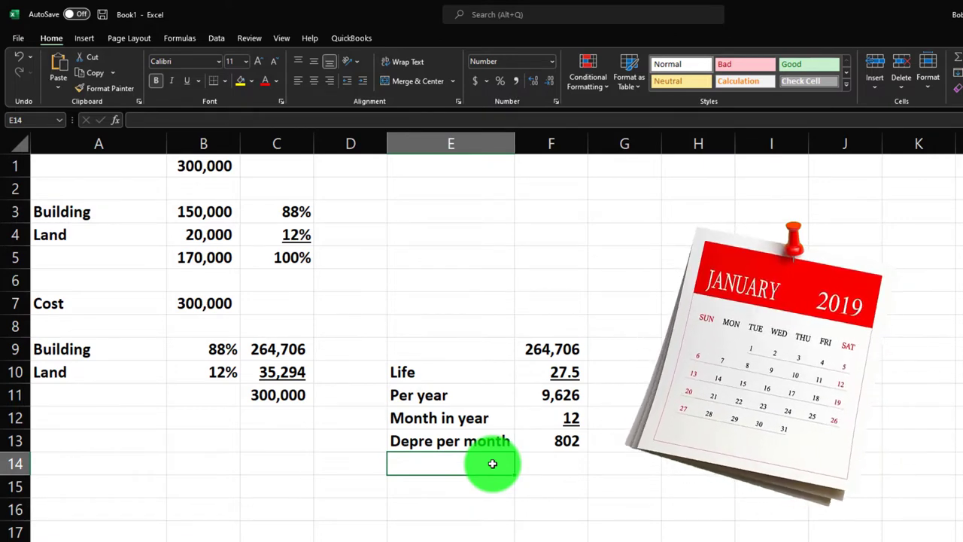
pyautogui.write('Month in first year')
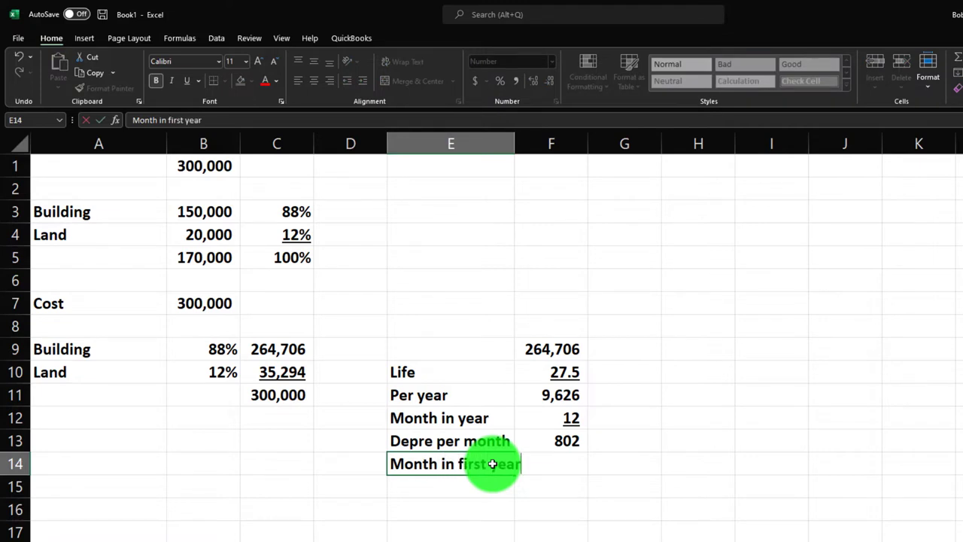
pyautogui.press('Tab')
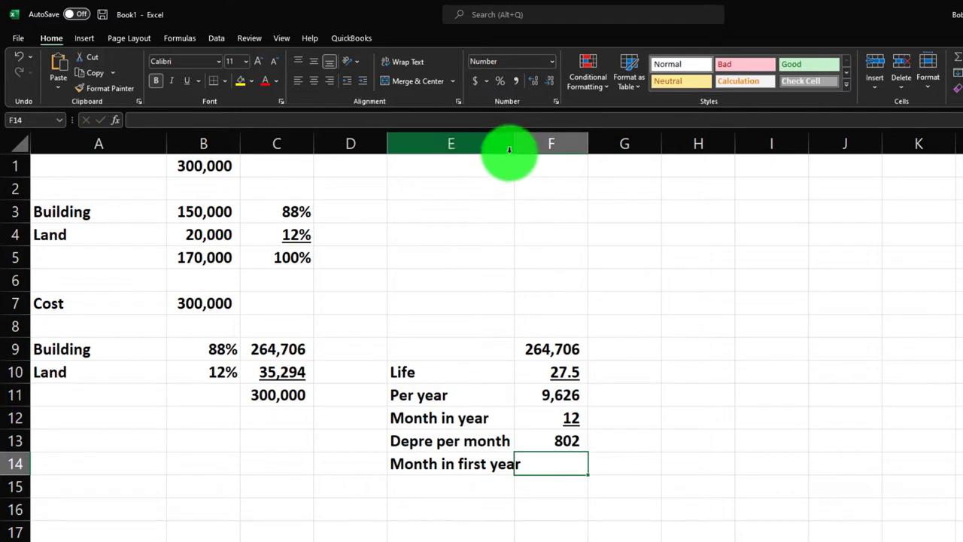
pyautogui.moveTo(519, 149); pyautogui.dragTo(521, 149)
pyautogui.write('11.5')
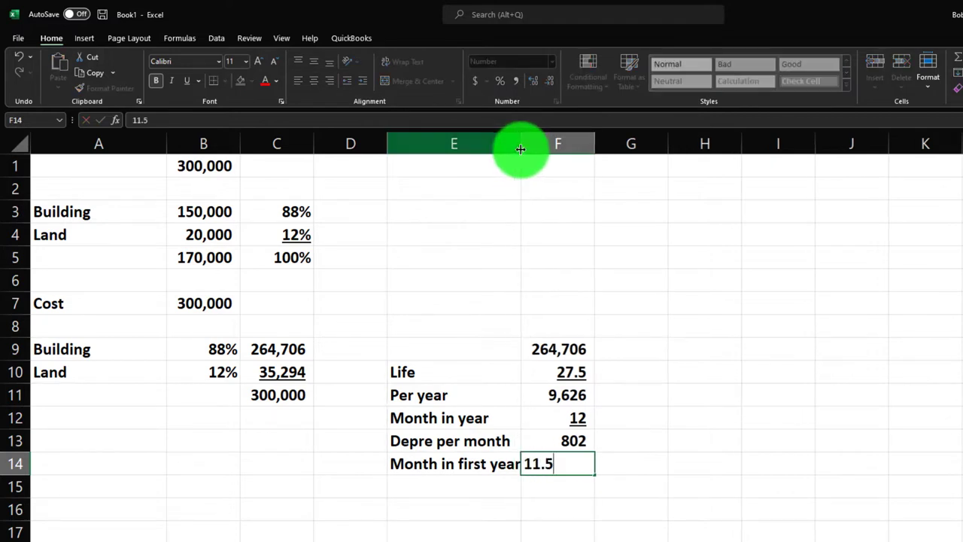
pyautogui.hotkey('shift', 'Tab')
pyautogui.press('Tab')
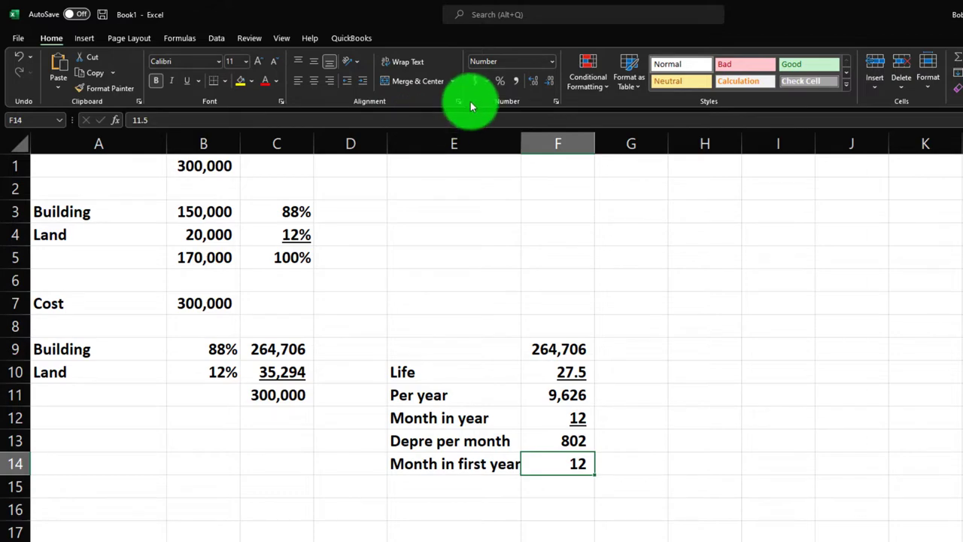
pyautogui.click(188, 81)
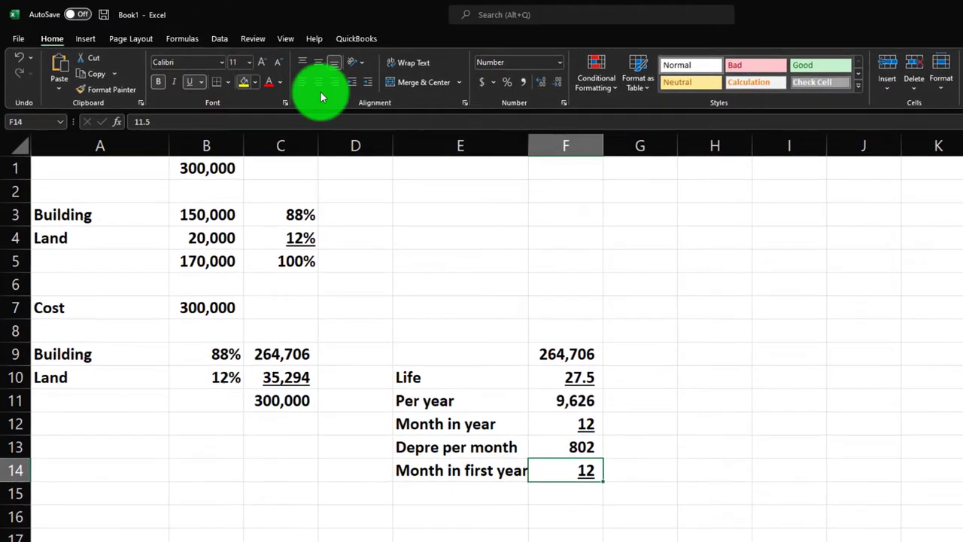
pyautogui.click(322, 83)
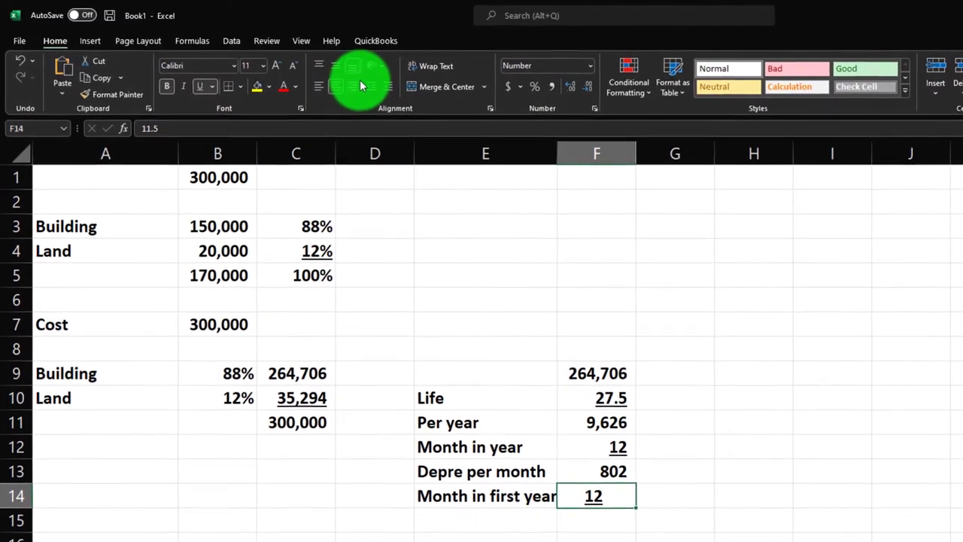
# Step: Right-align F14 and show it with one decimal, and calculate first-year depreciation in F15 as F13 times F14
pyautogui.click(355, 86)
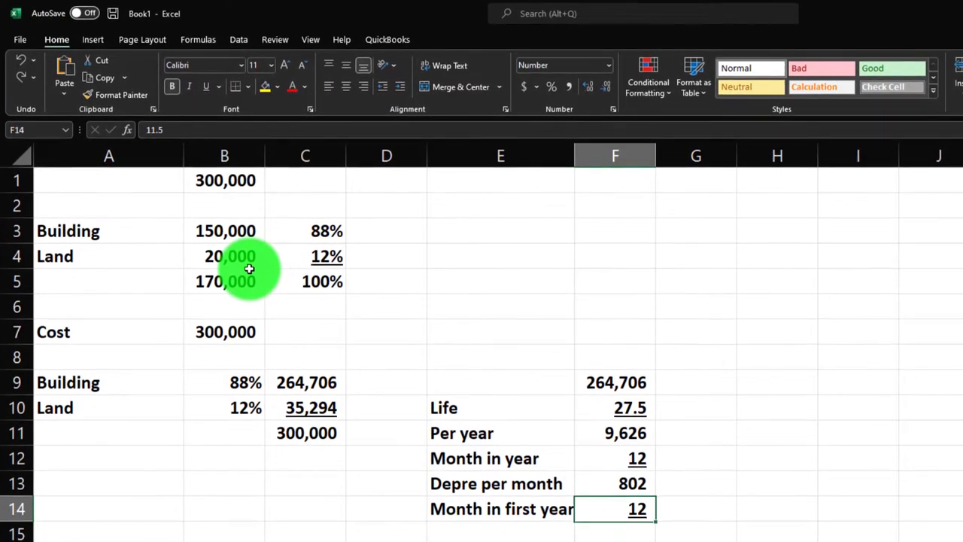
pyautogui.click(587, 75)
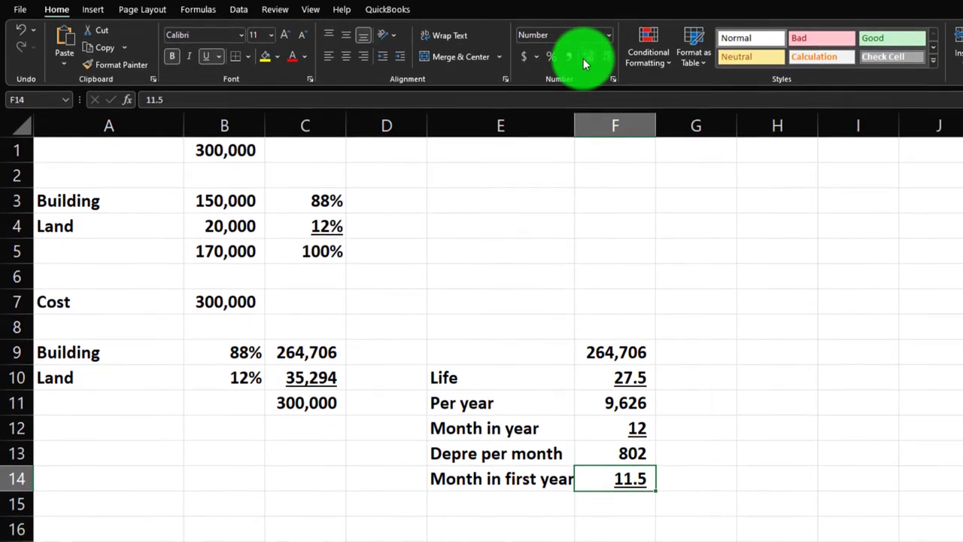
pyautogui.press('Return')
pyautogui.write('=')
pyautogui.press('Up')
pyautogui.press('Up')
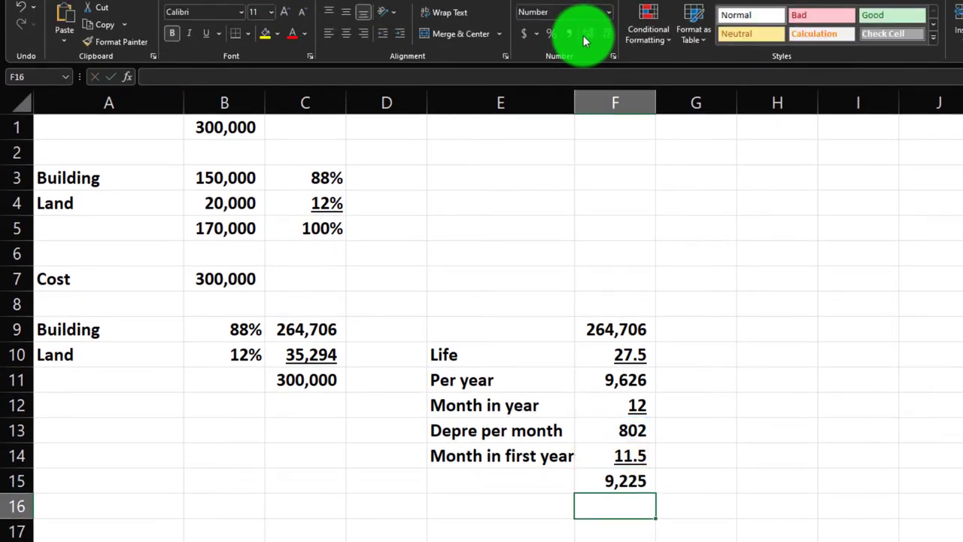
# Step: Label the first-year depreciation result by entering Firs year depre in E15
pyautogui.press('Up')
pyautogui.press('Left')
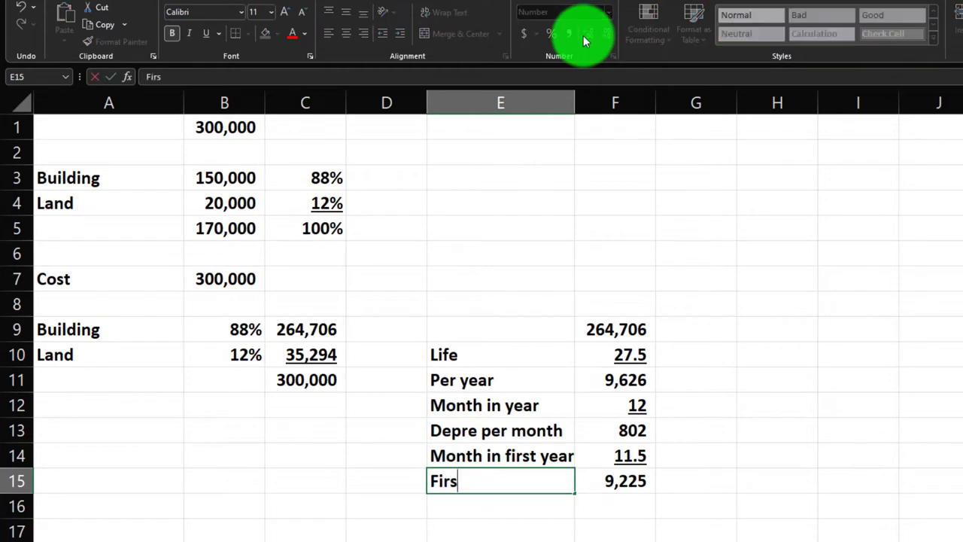
pyautogui.write('dpre')
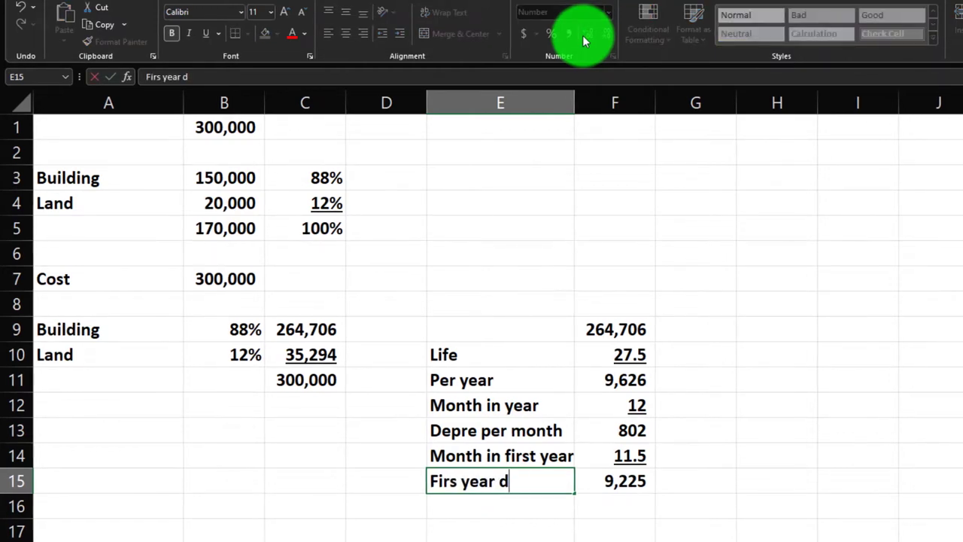
pyautogui.press('BackSpace')
pyautogui.press('BackSpace')
pyautogui.press('BackSpace')
pyautogui.write('epre')
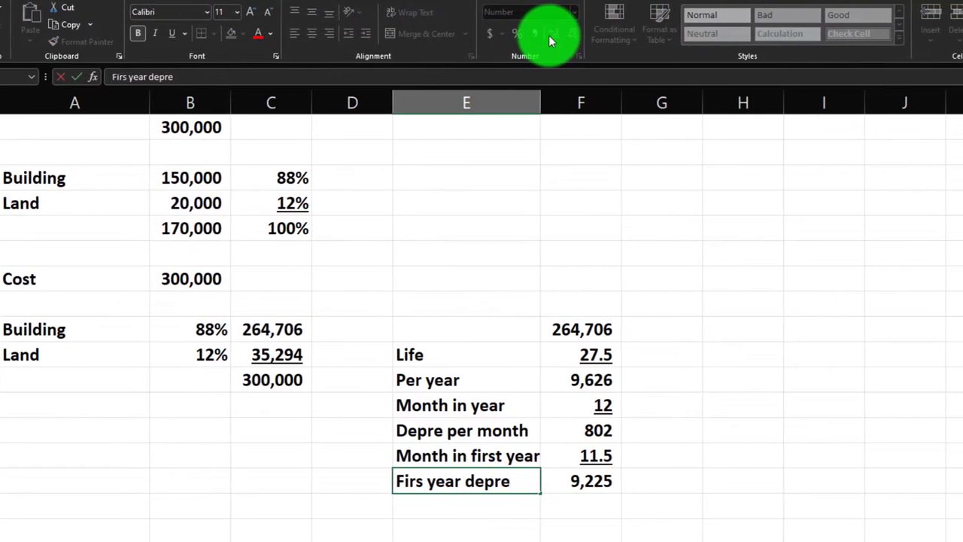
pyautogui.click(887, 129)
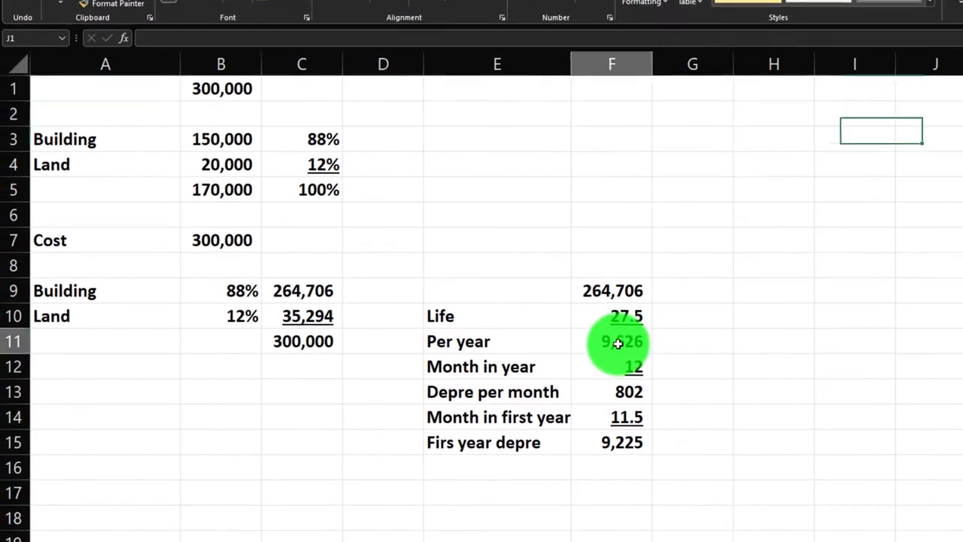
# Step: Compare the worksheet's cost, building and land split and depreciation figures with the 2021 Federal Summary Depreciation Schedule in Lacerte
pyautogui.click(624, 340)
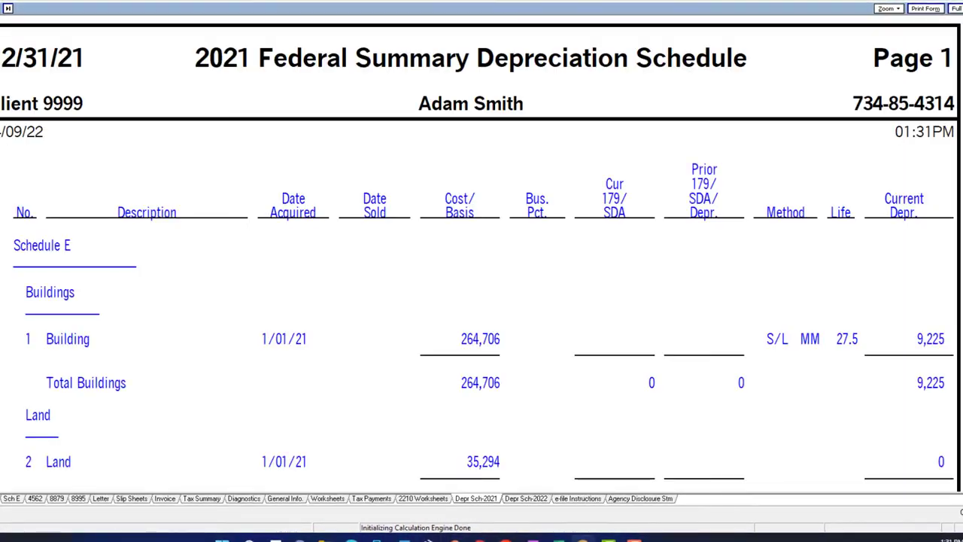
pyautogui.scroll(-3, 105, 305)
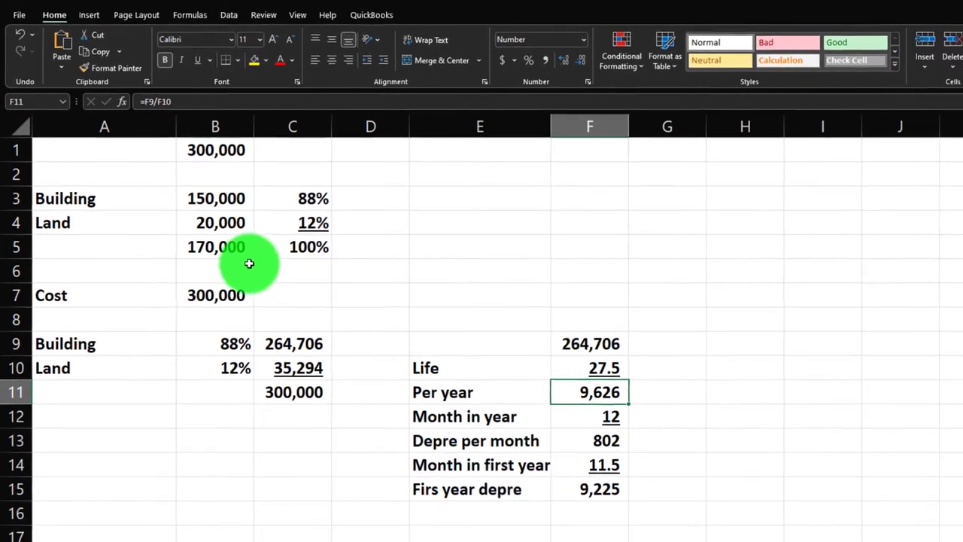
pyautogui.click(245, 362)
pyautogui.click(209, 344)
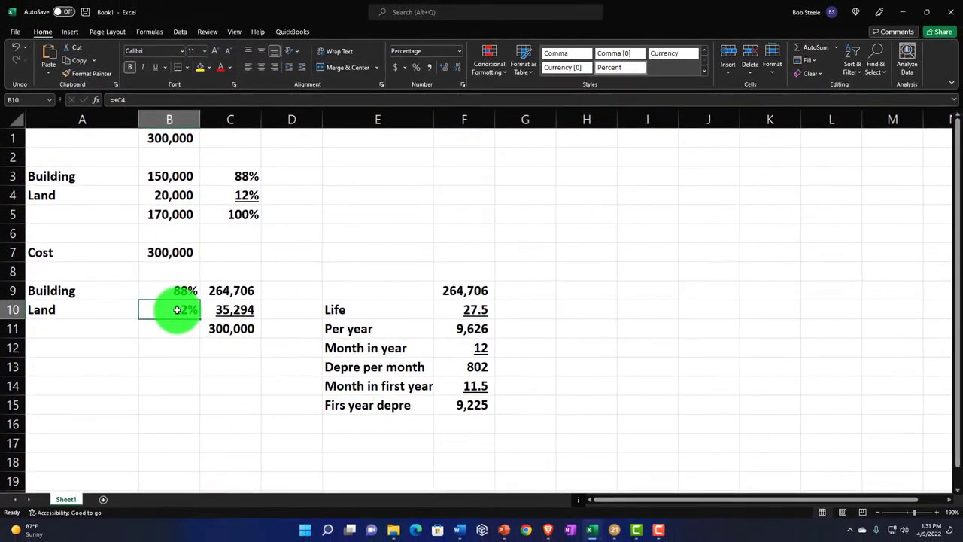
pyautogui.hotkey('ctrl', 'Up')
pyautogui.hotkey('ctrl', 'Up')
pyautogui.hotkey('ctrl', 'Up')
pyautogui.hotkey('ctrl', 'Up')
pyautogui.hotkey('ctrl', 'Up')
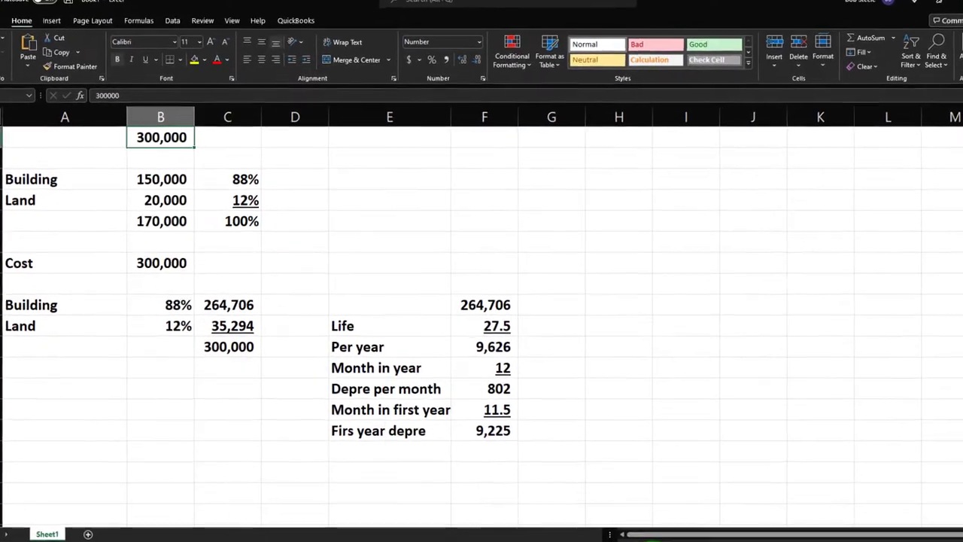
pyautogui.hotkey('alt', 'Tab')
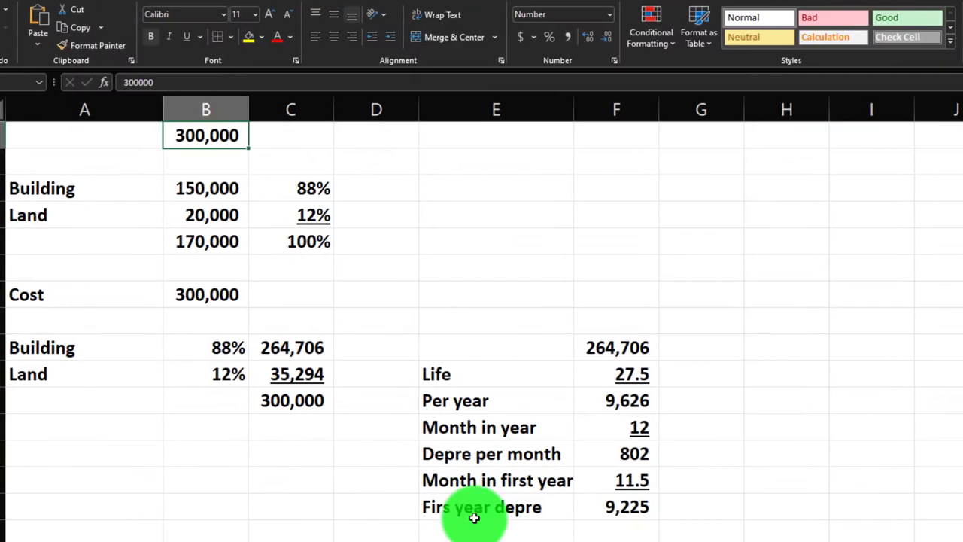
# Step: Add a Cost row in A17 and link B17 to the purchase price in B1
pyautogui.click(423, 478)
pyautogui.click(122, 480)
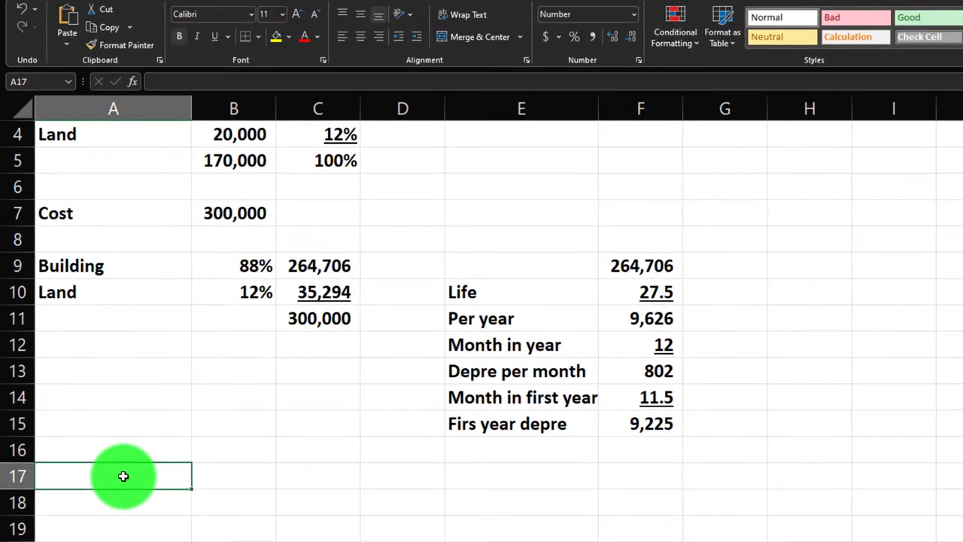
pyautogui.write('Cost')
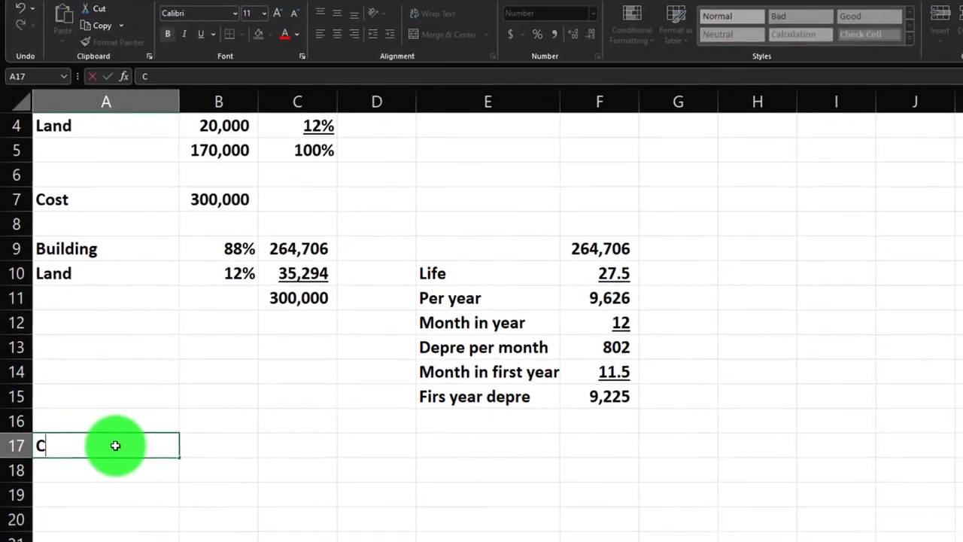
pyautogui.press('Tab')
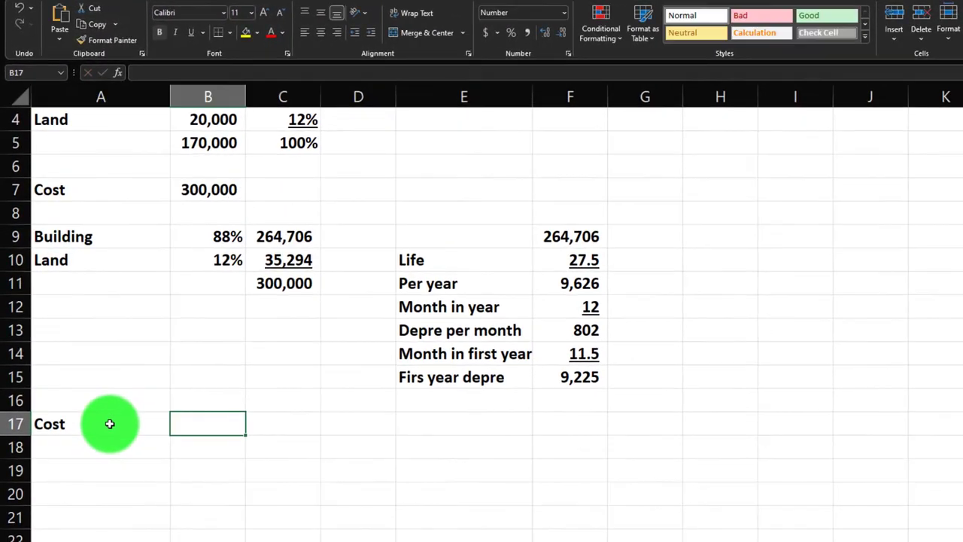
pyautogui.write('=')
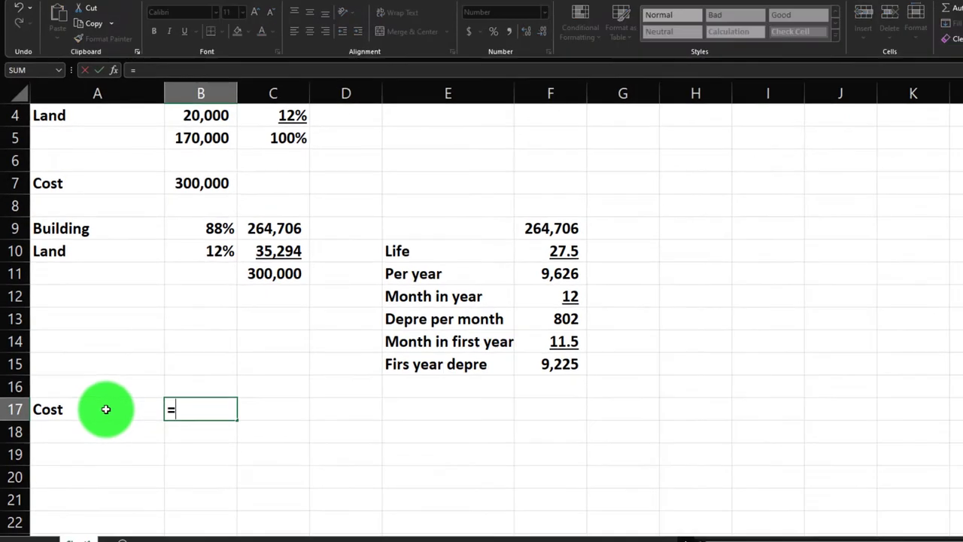
pyautogui.scroll(1, 184, 184)
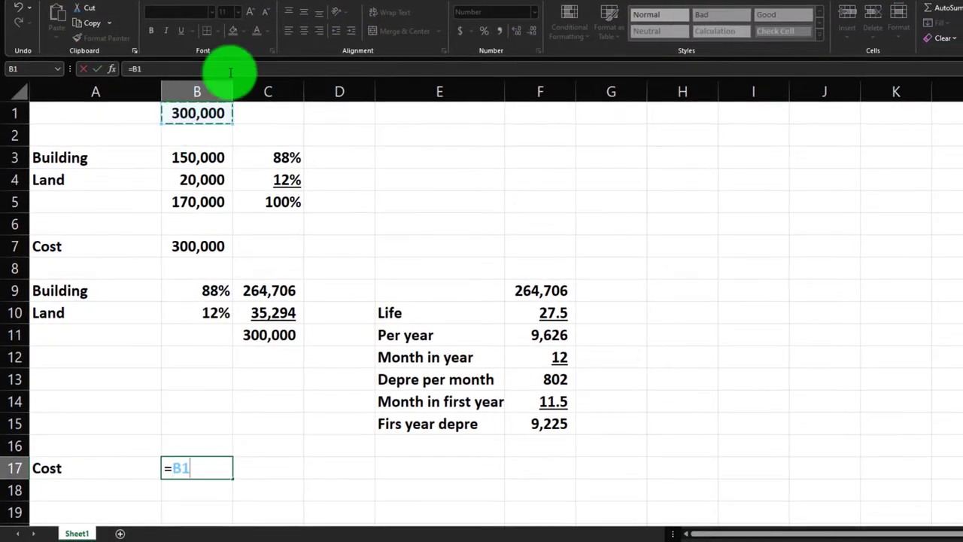
pyautogui.press('Return')
# Step: Add an Acc depre row in A18 and link B18 to the first-year depreciation in F15, underlining the amount
pyautogui.write('D')
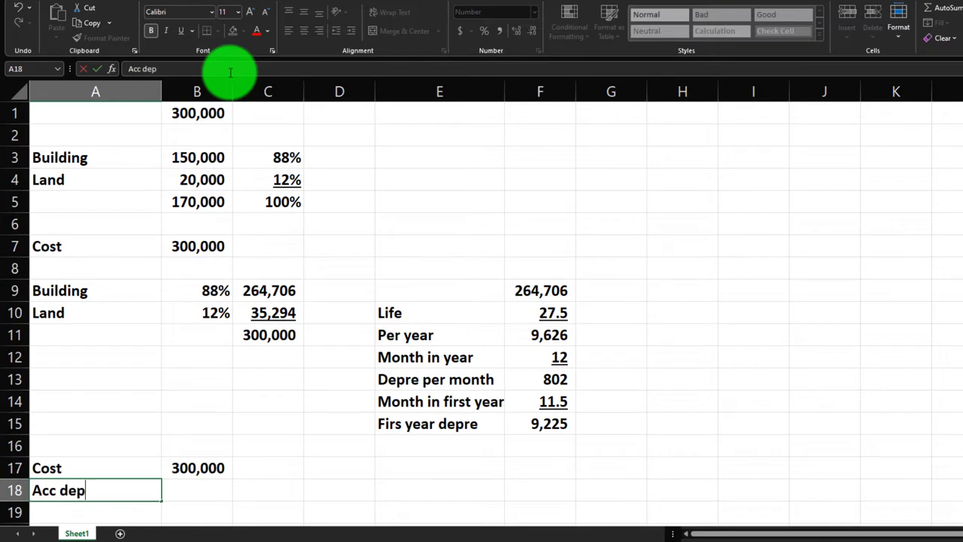
pyautogui.press('Tab')
pyautogui.write('=')
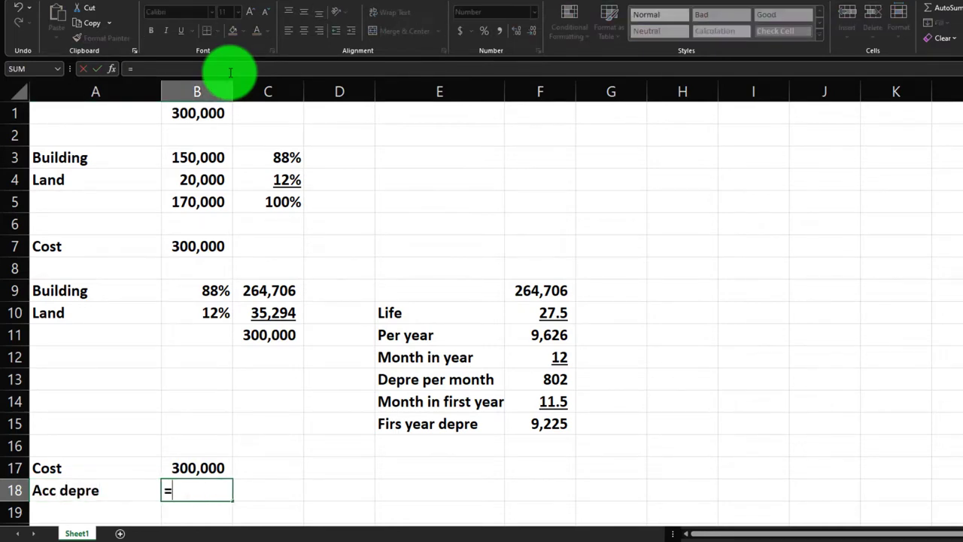
pyautogui.hotkey('shift', 'Tab')
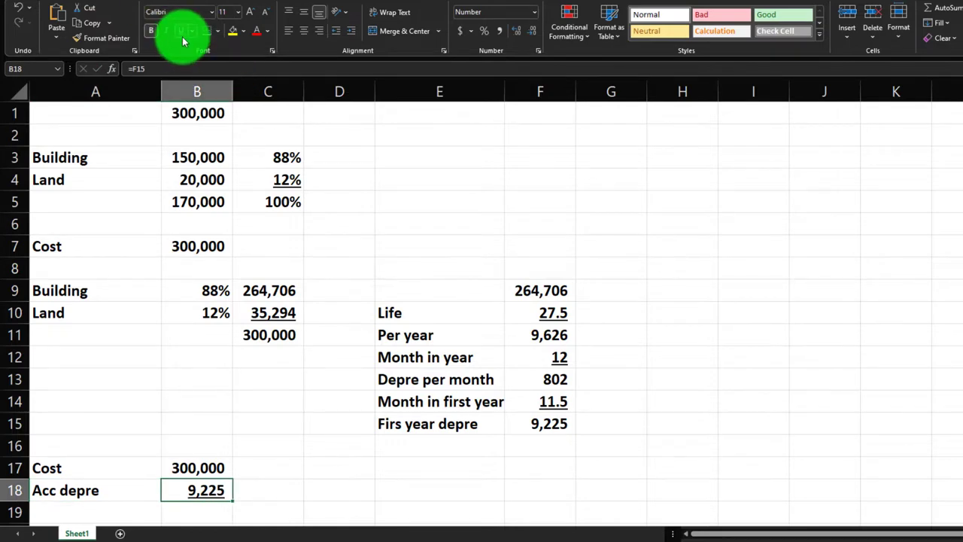
# Step: Calculate the remaining basis in B19 as B17 minus B18
pyautogui.press('Return')
pyautogui.write('=')
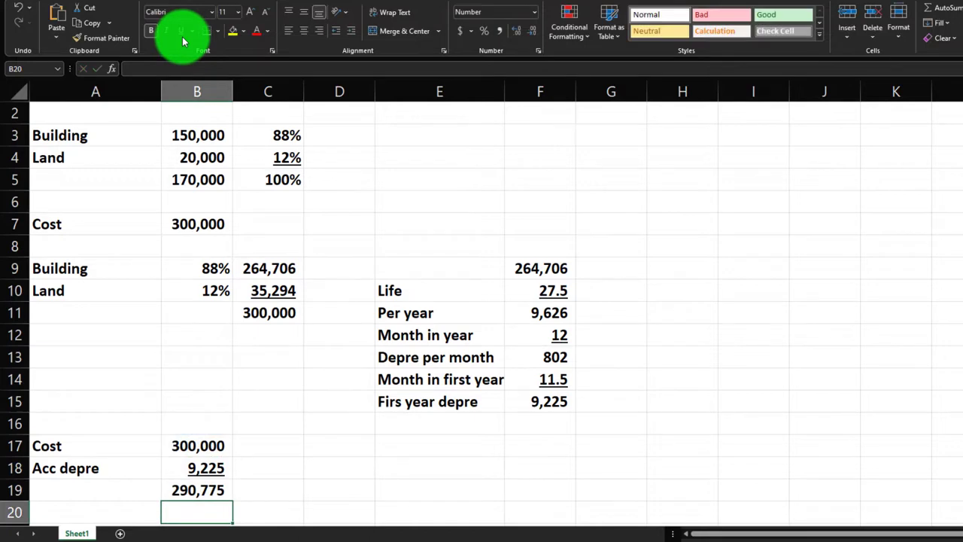
pyautogui.scroll(-1, 186, 249)
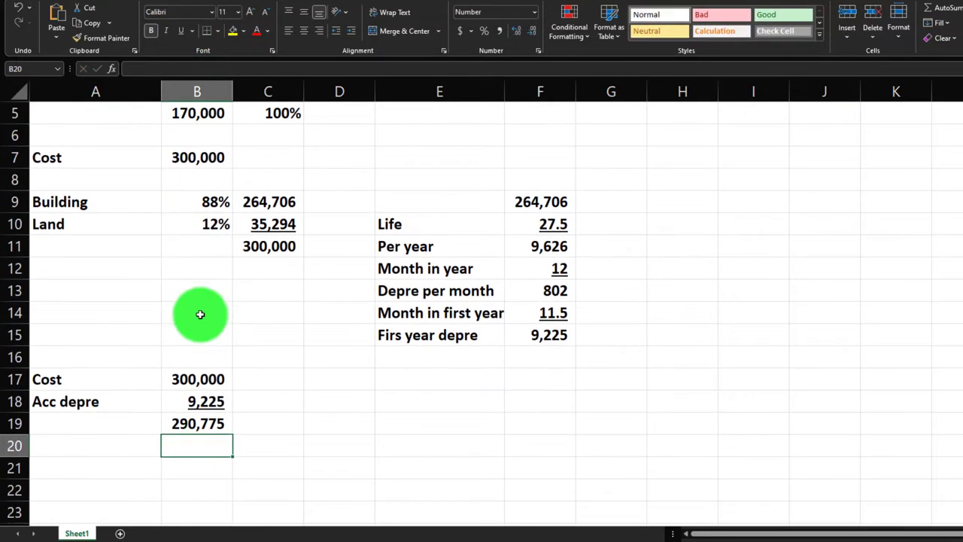
pyautogui.click(212, 386)
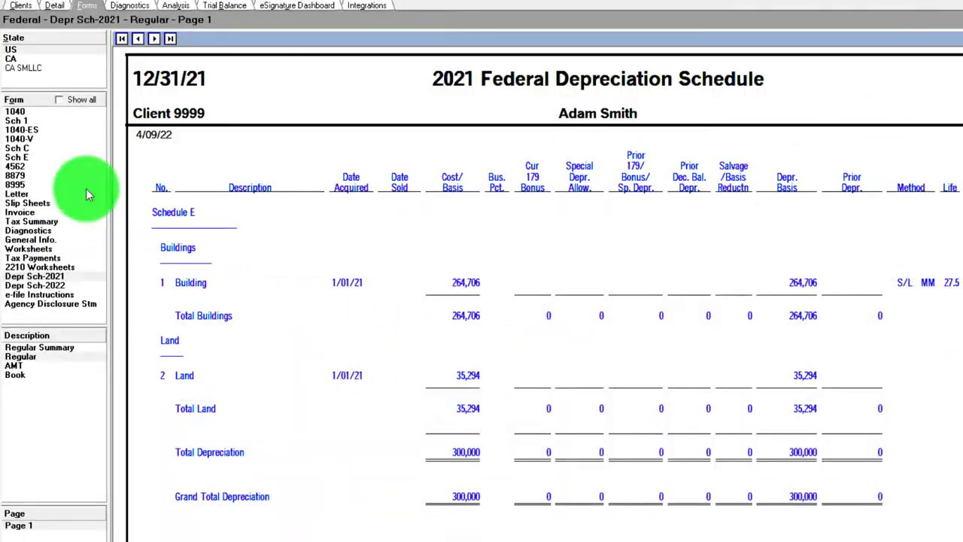
# Step: Open Schedule E among the Lacerte return forms and check the property's income, expenses and line 18 depreciation
pyautogui.click(18, 157)
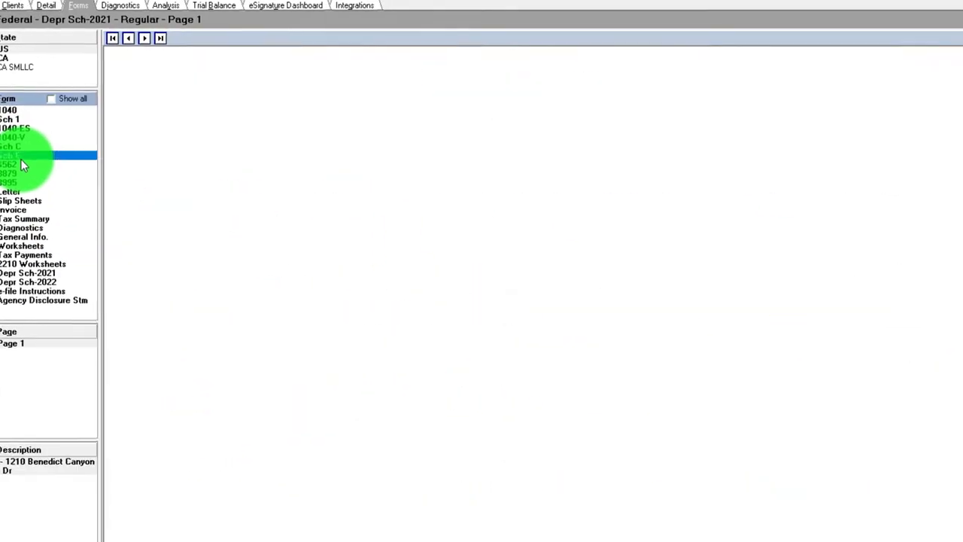
pyautogui.scroll(-5, 436, 328)
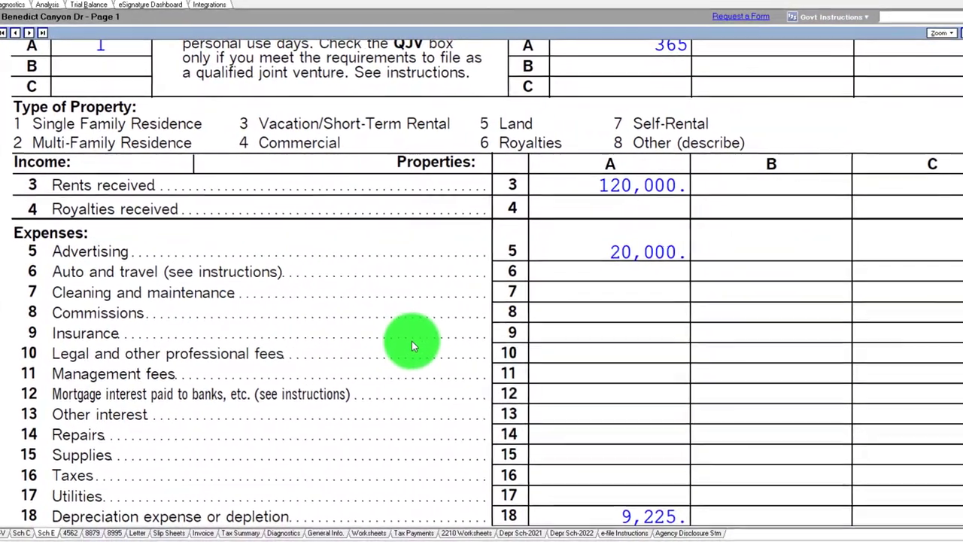
pyautogui.scroll(-1, 408, 340)
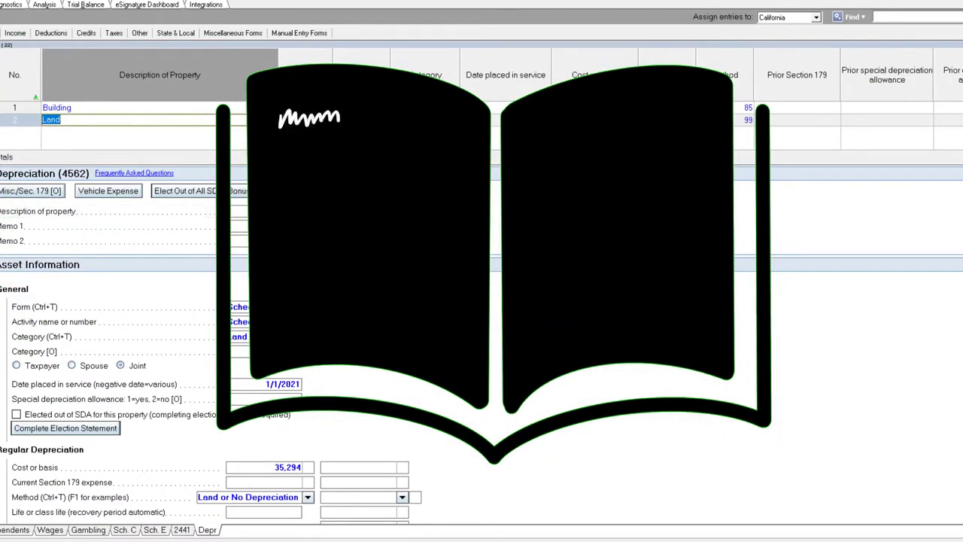
# Step: Add a third Schedule E depreciation asset described as Cumputers, with form 3, activity 1 and category 3, Machinery and Equipment
pyautogui.press('Down')
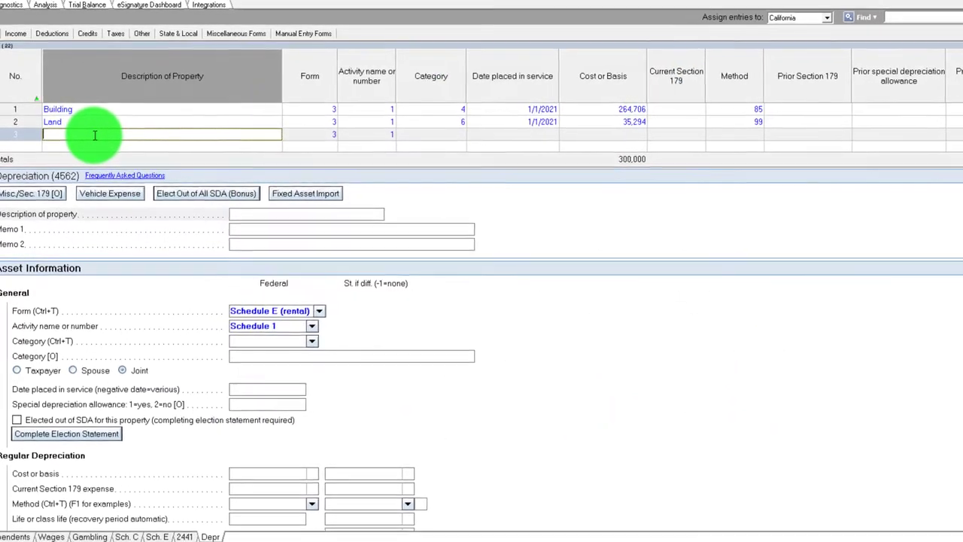
pyautogui.write('Cump')
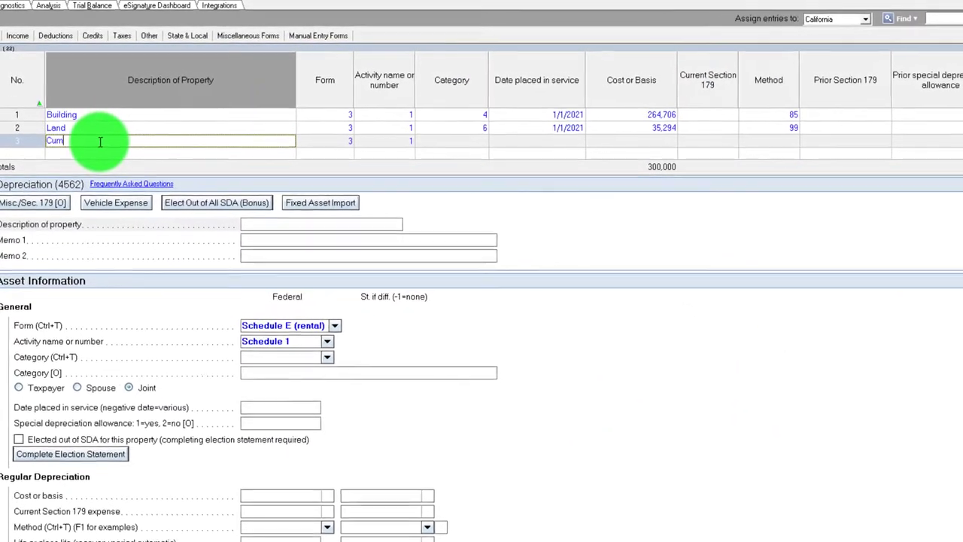
pyautogui.write('uters')
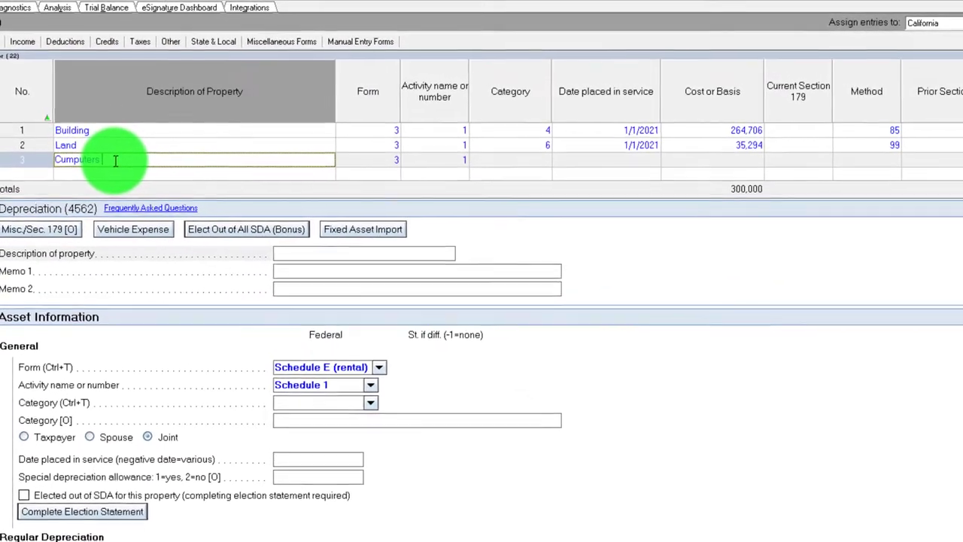
pyautogui.press('Tab')
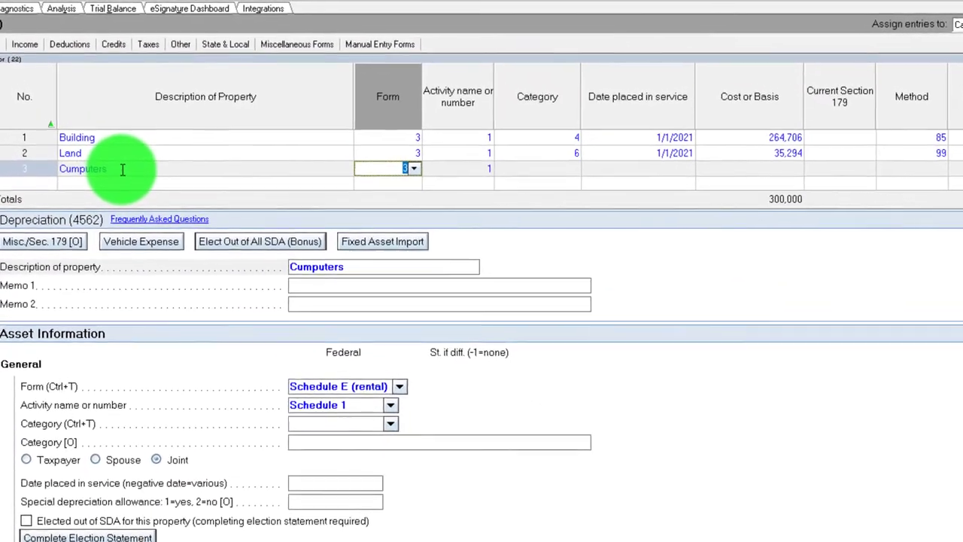
pyautogui.press('Tab')
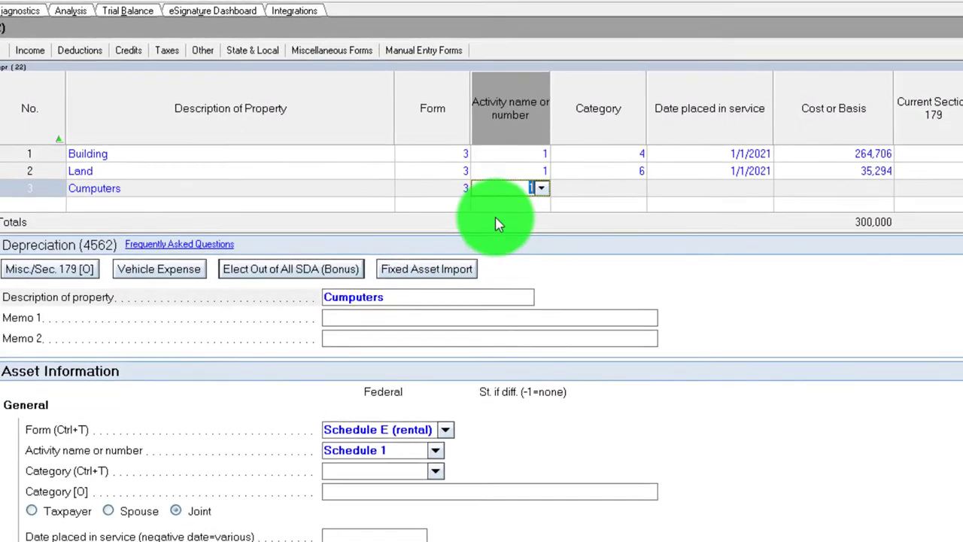
pyautogui.press('Tab')
pyautogui.click(652, 193)
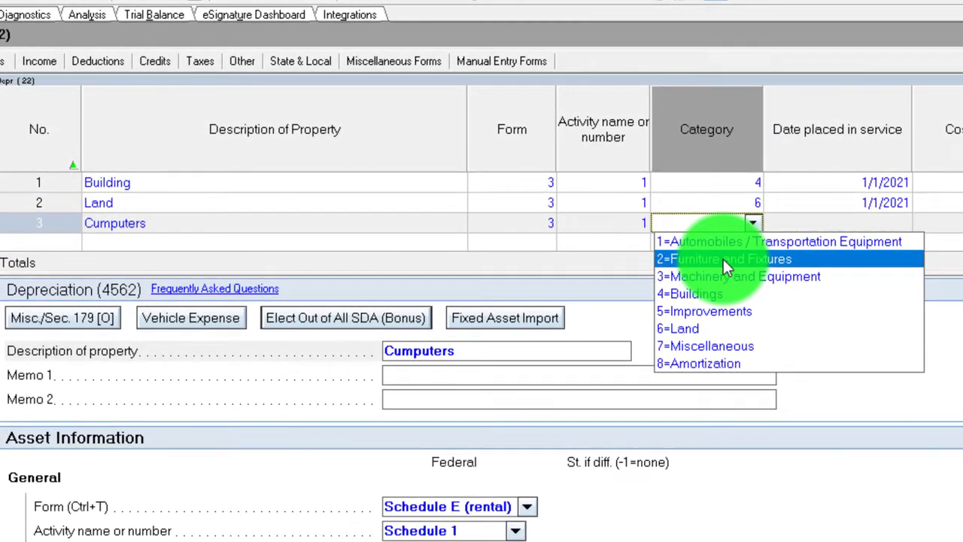
pyautogui.write('3')
# Step: Set the Cumputers asset's date placed in service to 2/15/2021
pyautogui.click(869, 222)
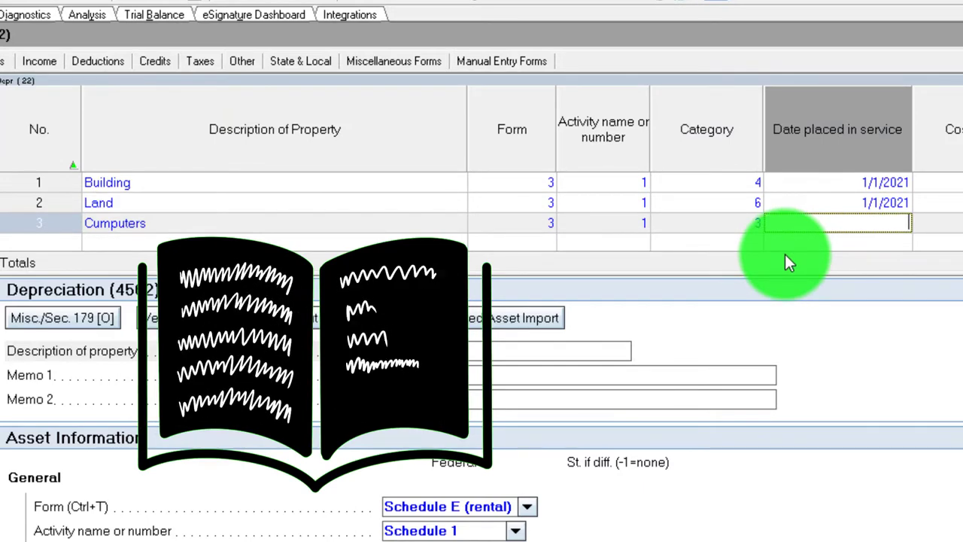
pyautogui.write('0')
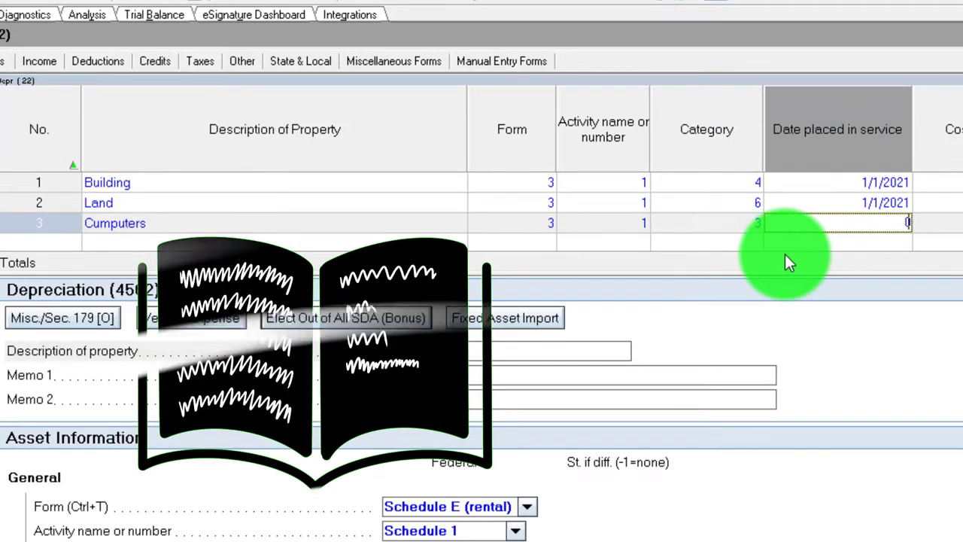
pyautogui.write('215')
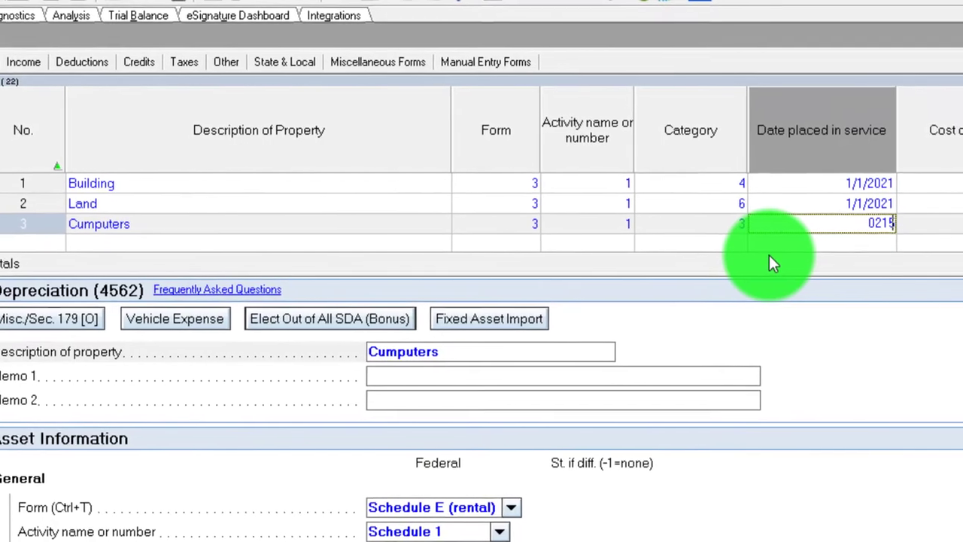
pyautogui.write('2021')
pyautogui.press('Tab')
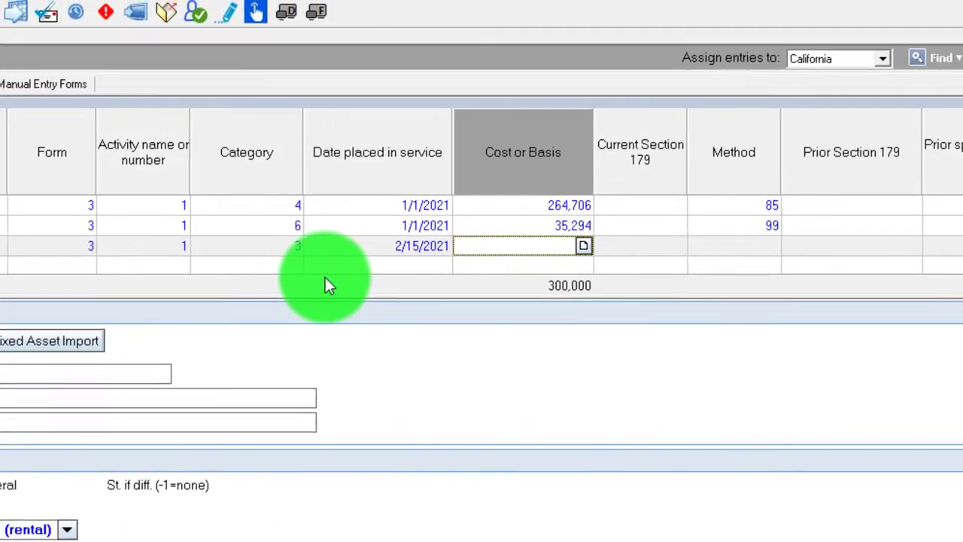
# Step: Enter a cost of 2,400 for the Cumputers asset and choose method 53, MACRS 5-year % Office Equip, Rental Furn. & Fixtures
pyautogui.write('302,400')
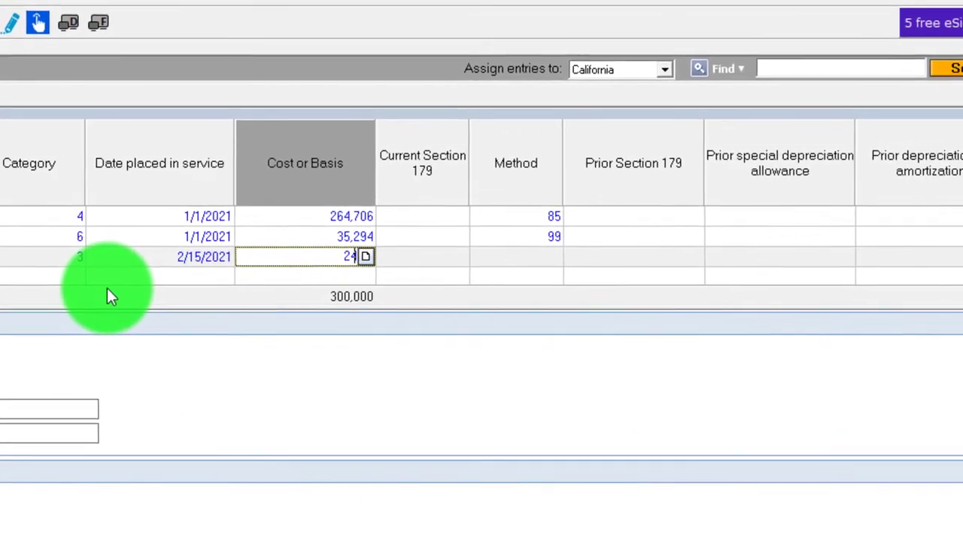
pyautogui.press('Tab')
pyautogui.press('Tab')
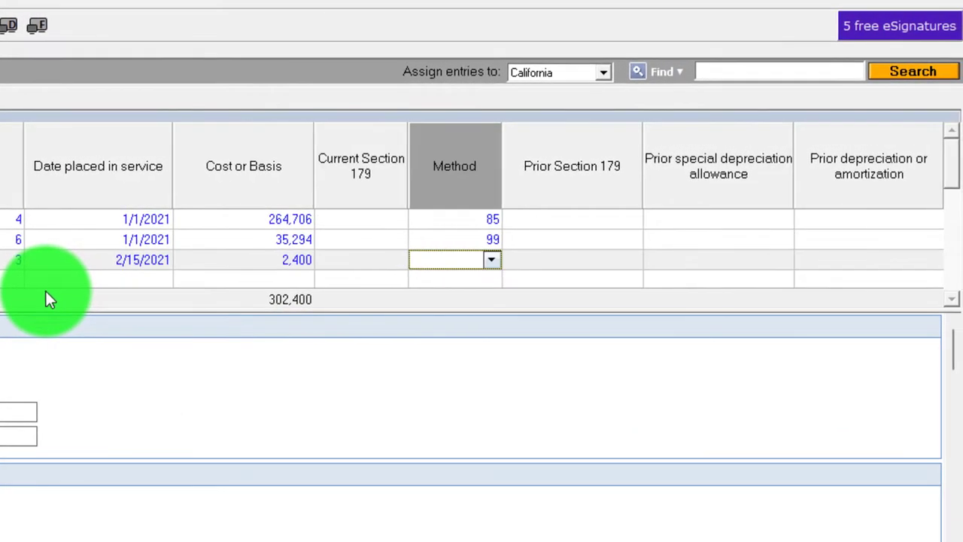
pyautogui.click(493, 260)
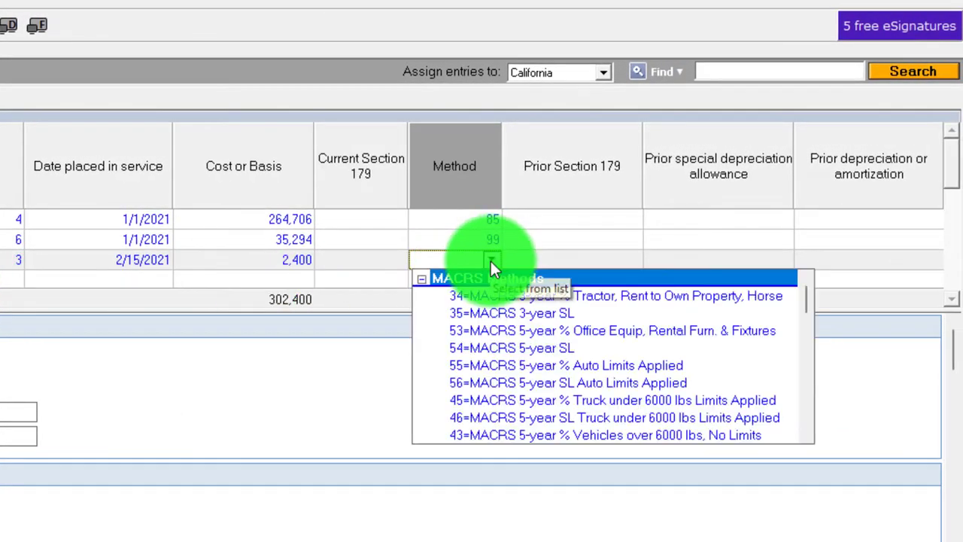
pyautogui.click(599, 339)
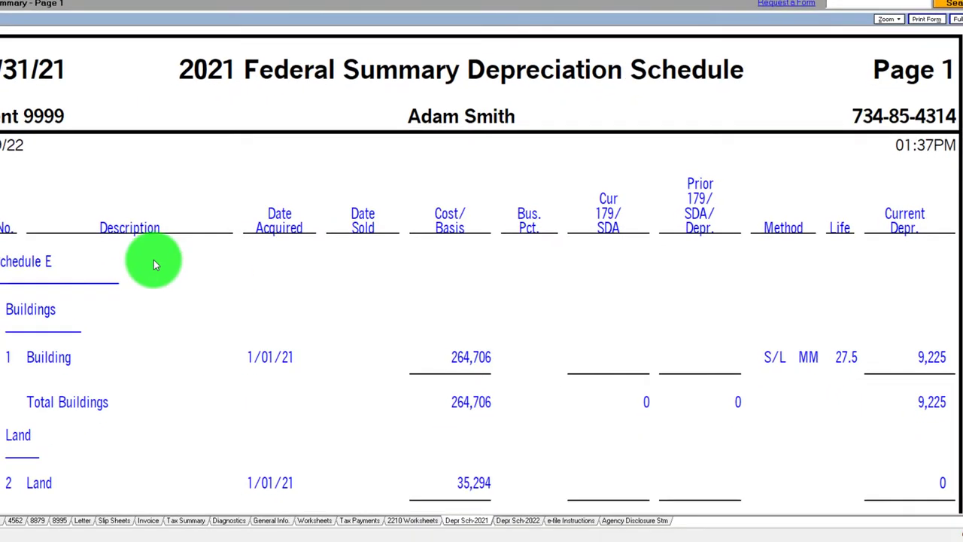
# Step: Review the 2021 federal depreciation schedules and Schedule E line 18 for the computers' depreciation
pyautogui.click(272, 296)
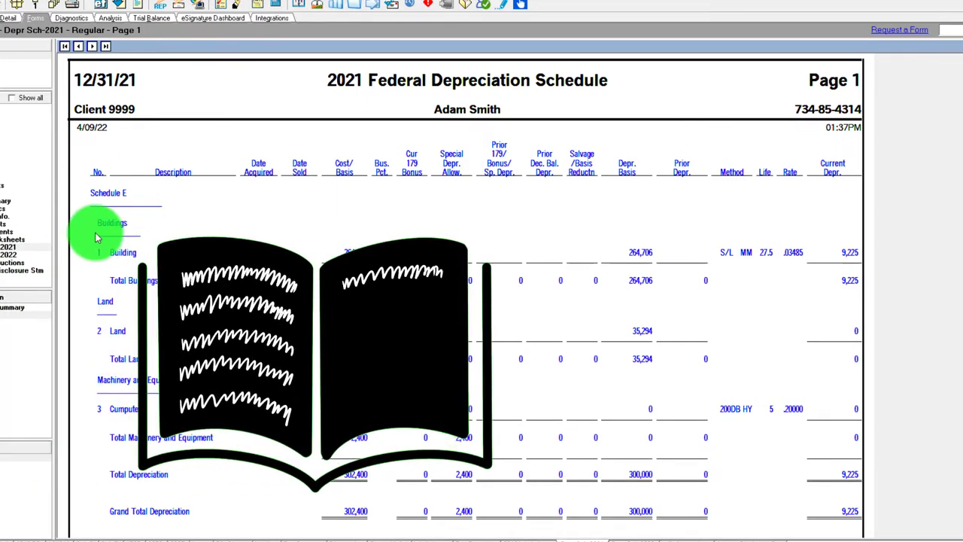
pyautogui.click(22, 173)
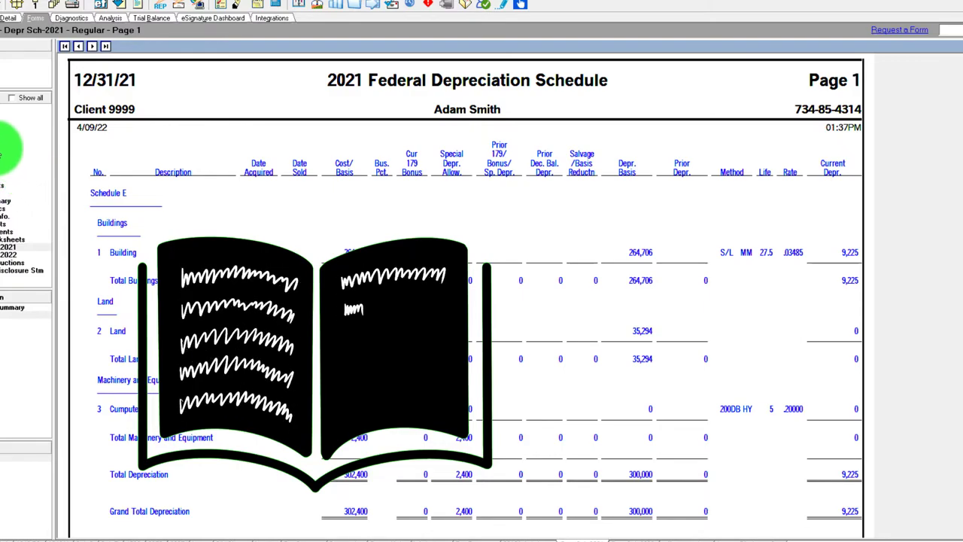
pyautogui.scroll(-5, 426, 318)
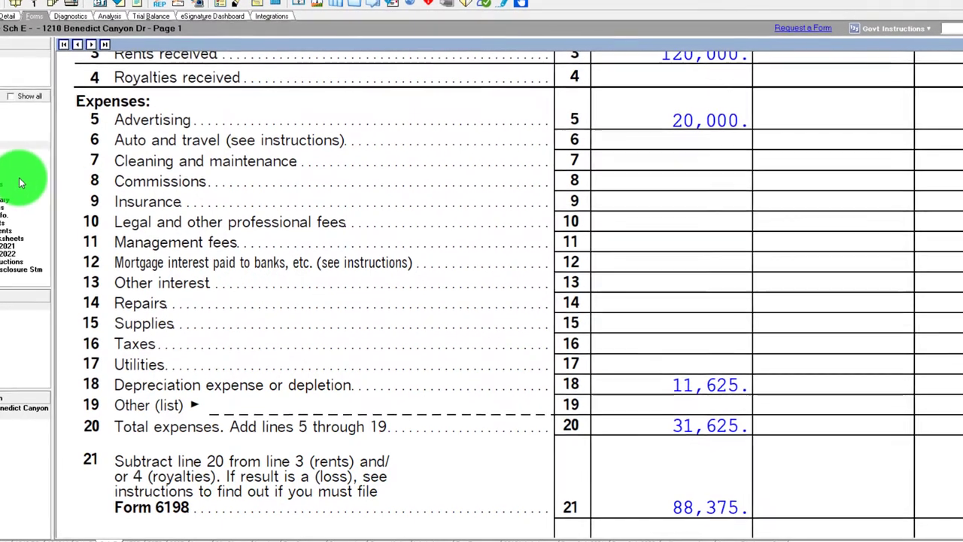
pyautogui.click(15, 220)
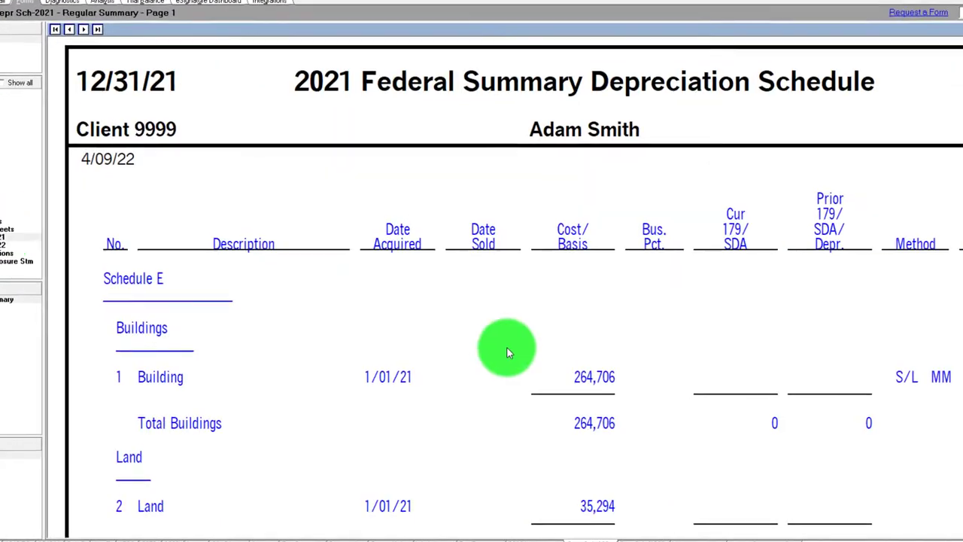
pyautogui.click(9, 301)
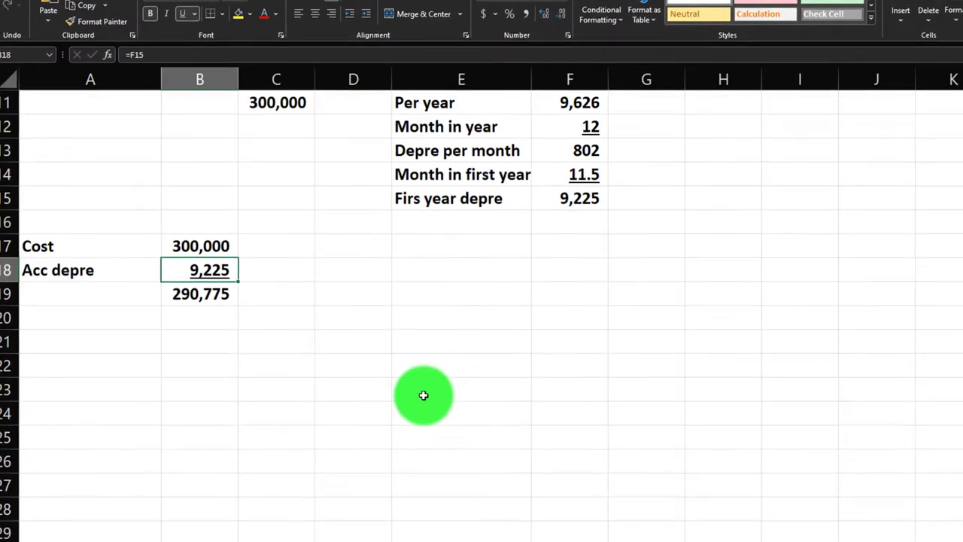
# Step: In the Excel worksheet, add an Equipment row in A21 with 2,400 in B21
pyautogui.scroll(-1, 424, 395)
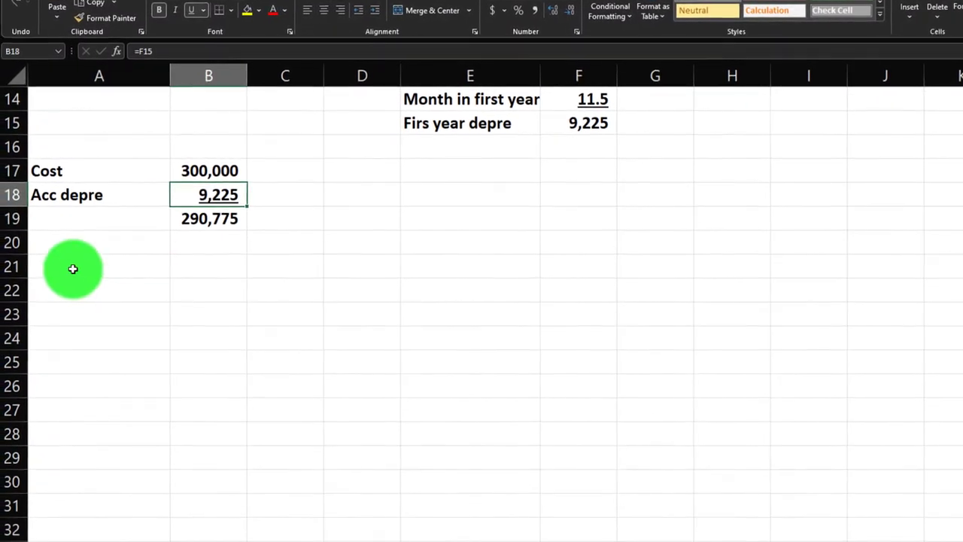
pyautogui.click(93, 286)
pyautogui.write('Equipment')
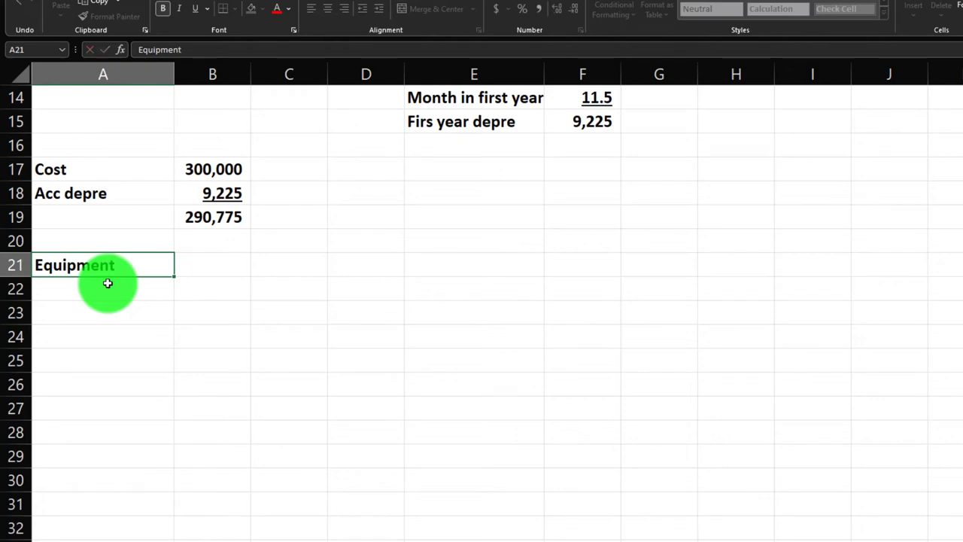
pyautogui.press('Tab')
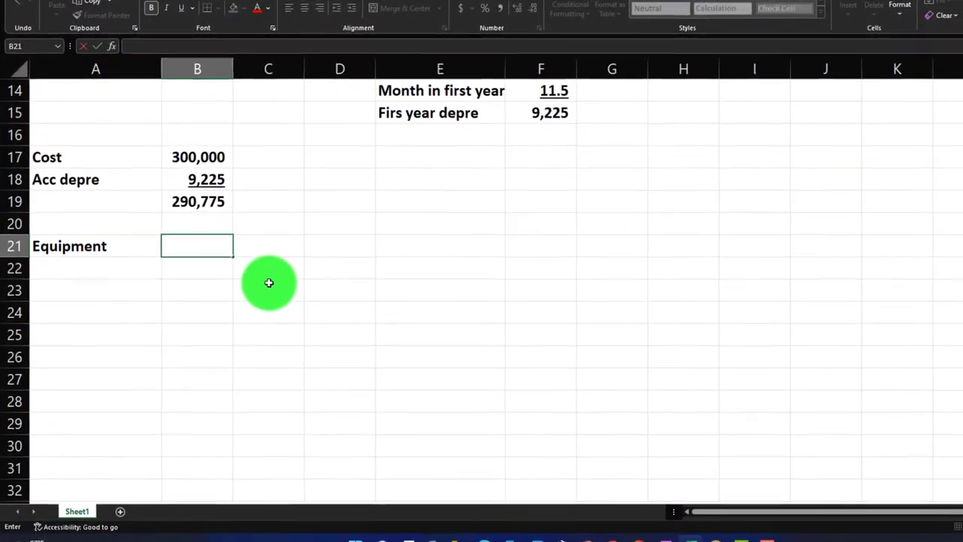
pyautogui.write('2,4')
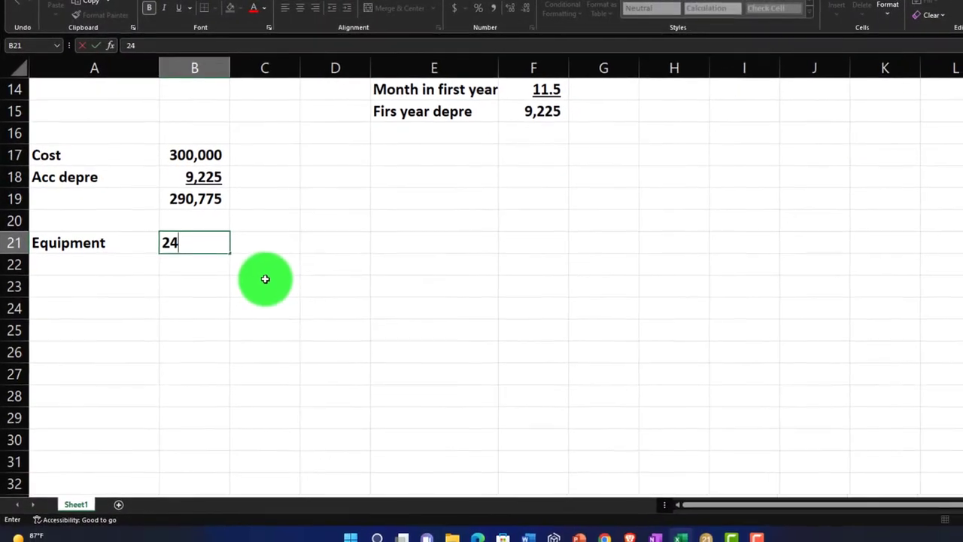
pyautogui.write('00')
pyautogui.press('Return')
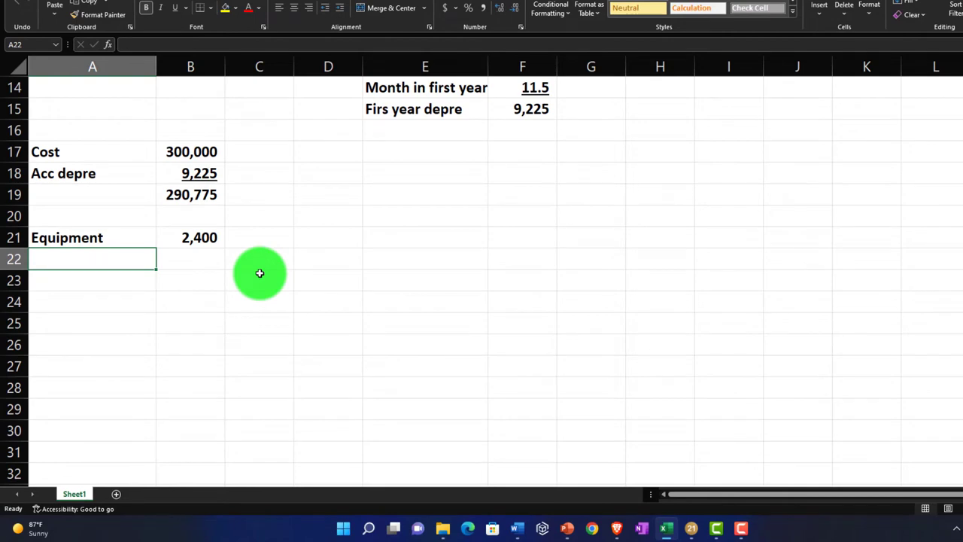
# Step: Add a Life row in A22 with 5 in B22 and underline the value
pyautogui.write('Life')
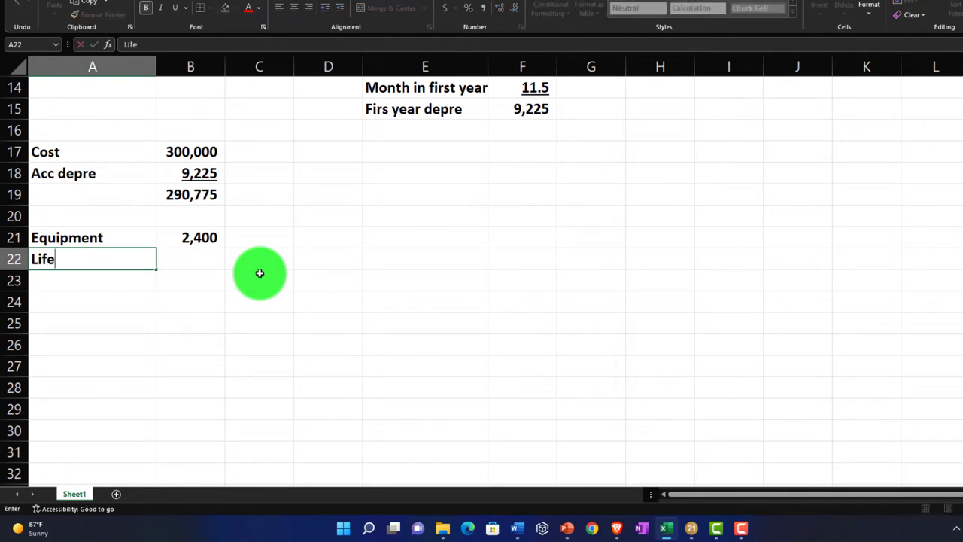
pyautogui.press('Tab')
pyautogui.write('5')
pyautogui.press('Return')
pyautogui.press('Up')
pyautogui.press('Right')
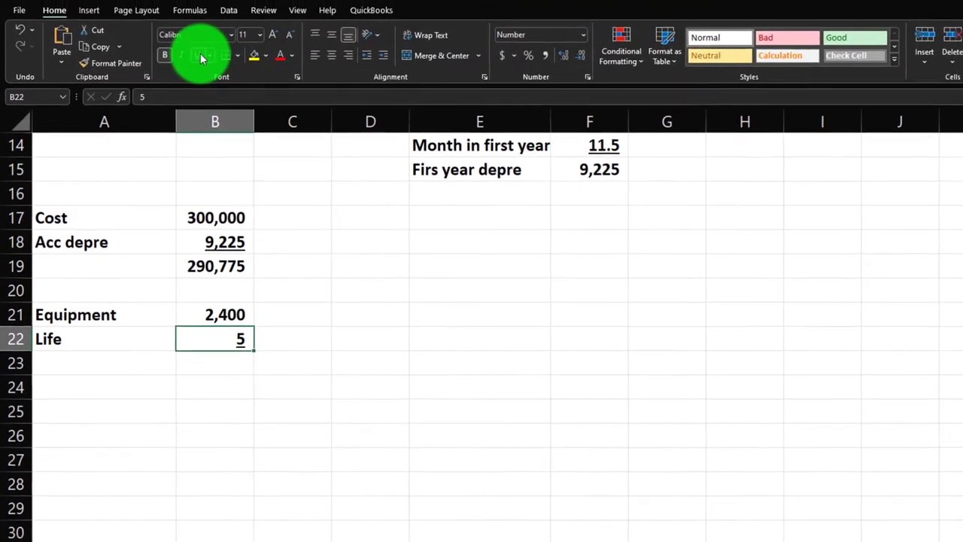
# Step: Calculate the equipment's yearly straight-line depreciation in B23 as B21 divided by B22
pyautogui.press('Return')
pyautogui.press('Right')
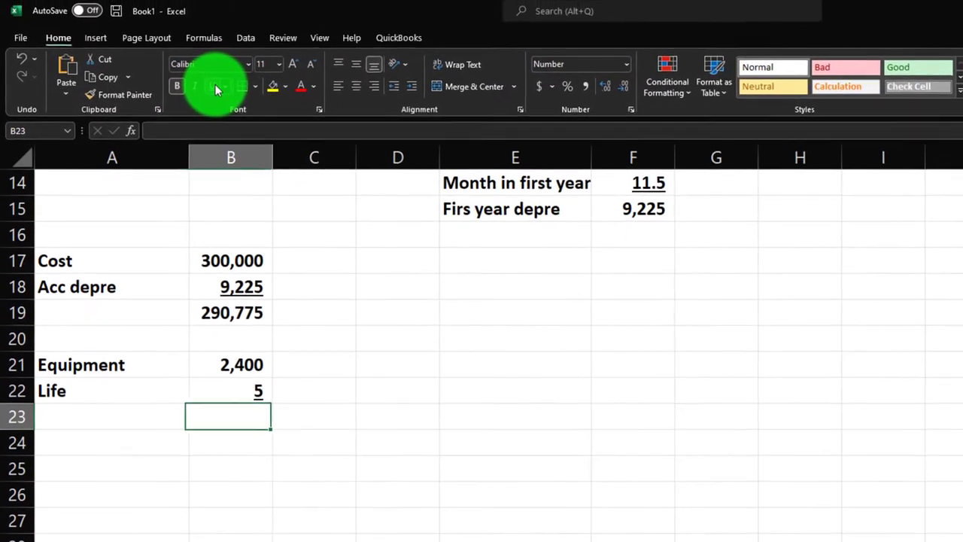
pyautogui.write('=')
pyautogui.press('Up')
pyautogui.press('Up')
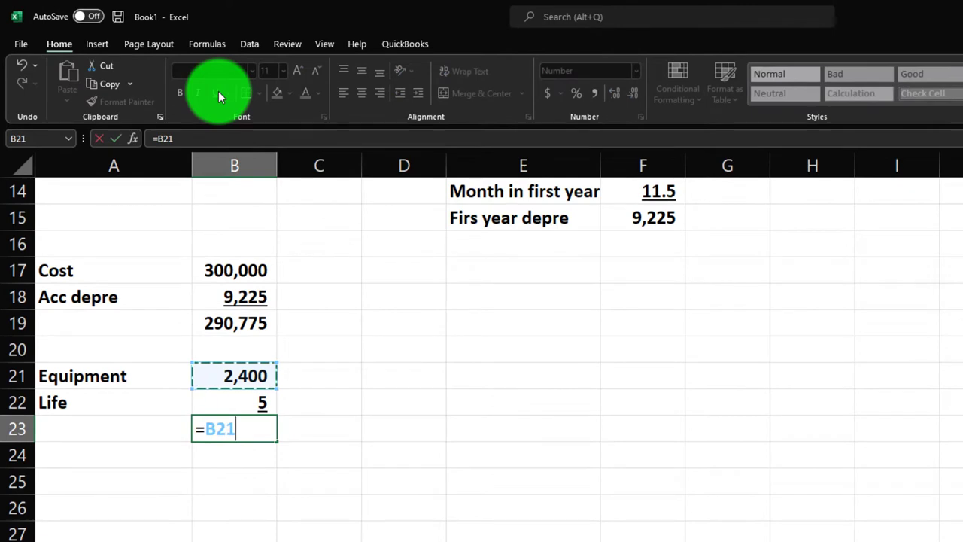
pyautogui.write('/')
pyautogui.press('Up')
pyautogui.press('Return')
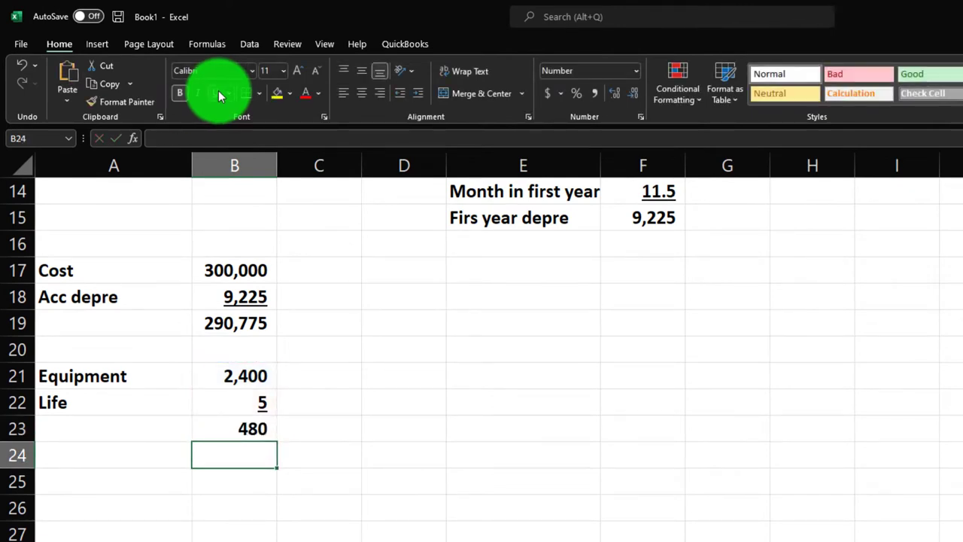
# Step: Calculate the straight-line rate in B24 as B23 divided by B21 and format it as a percentage
pyautogui.write('=')
pyautogui.press('Up')
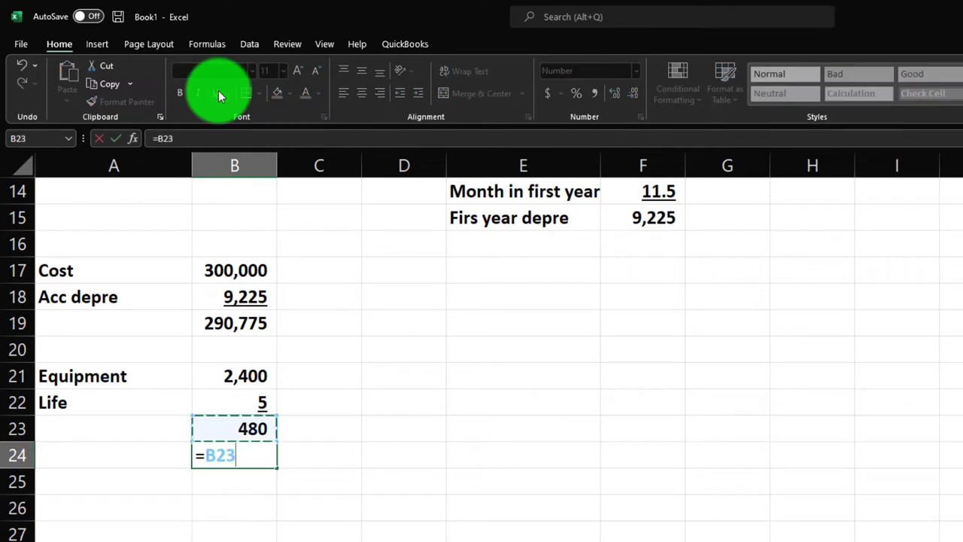
pyautogui.write('/')
pyautogui.press('Up')
pyautogui.press('Up')
pyautogui.press('Return')
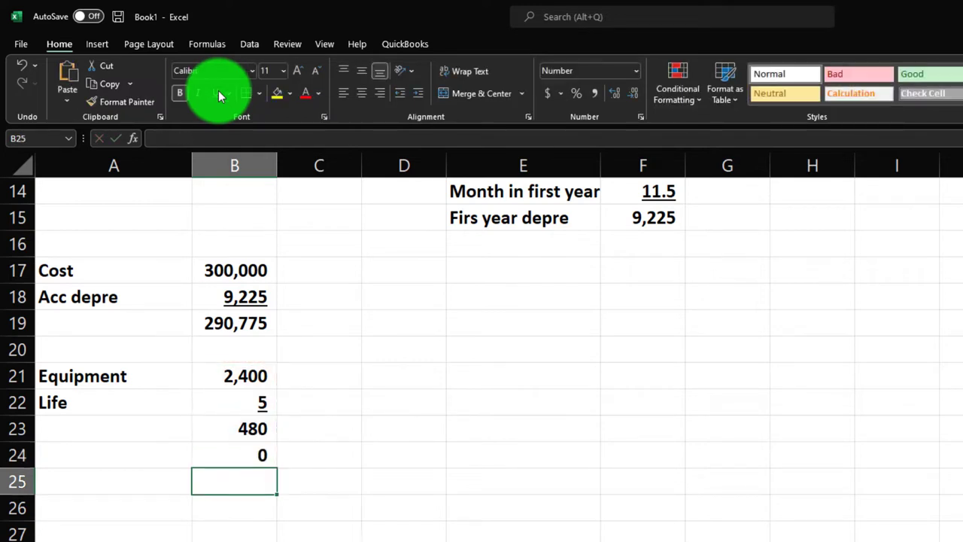
pyautogui.press('Up')
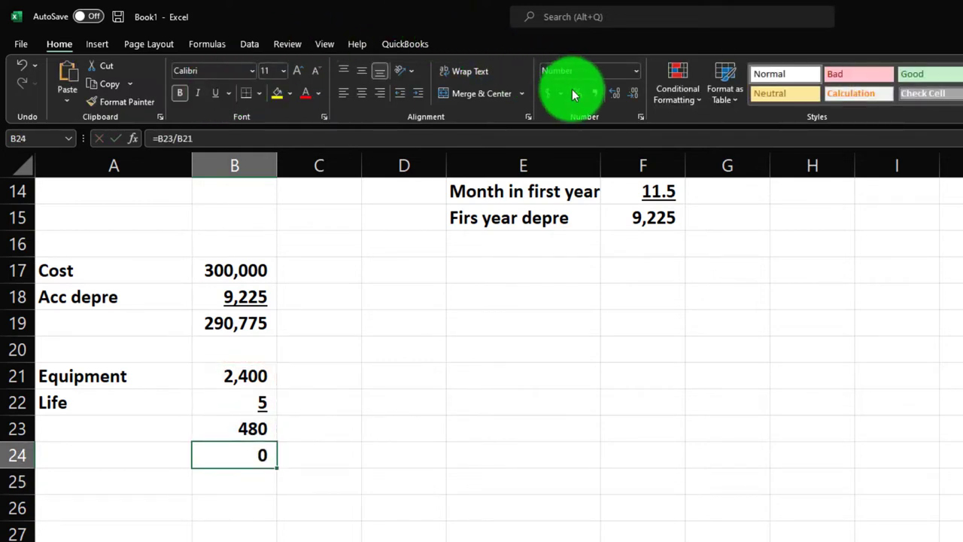
# Step: Cross-check the rate in C24 with the formula =1/5, formatted as a percentage
pyautogui.press('Right')
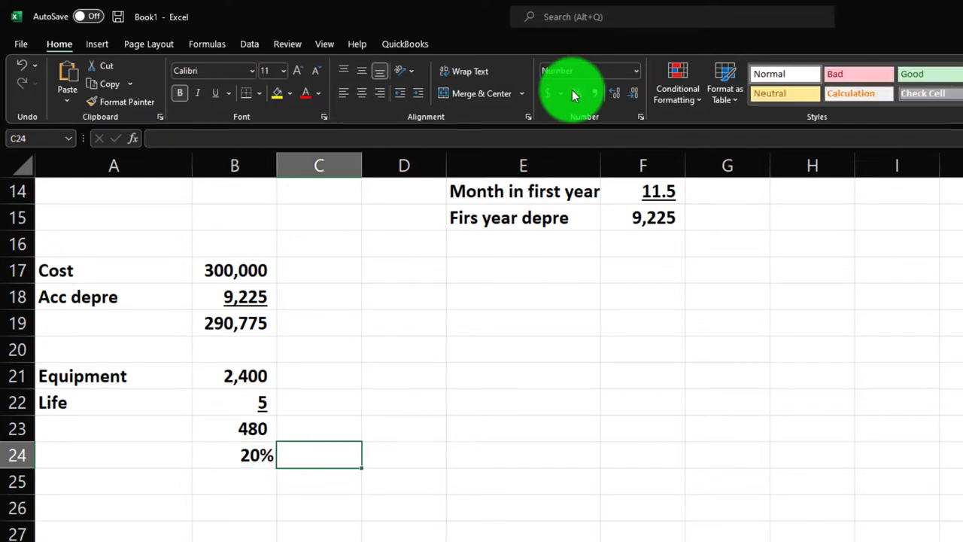
pyautogui.write('=')
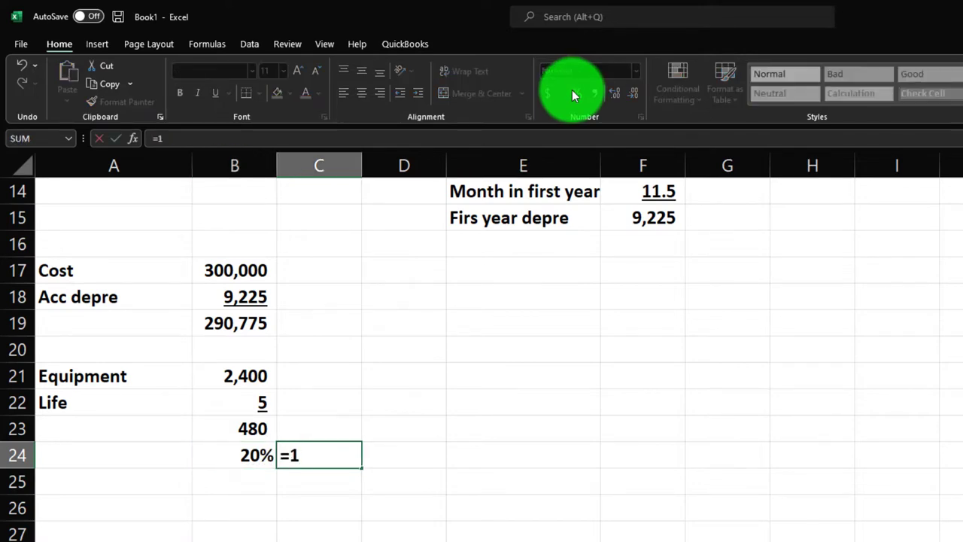
pyautogui.write('1/5')
pyautogui.press('Return')
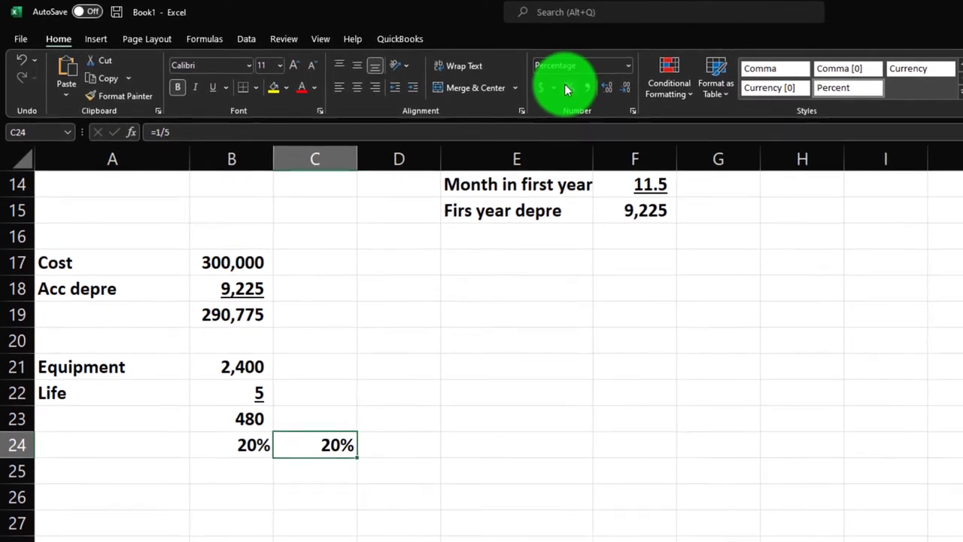
# Step: Enter 2 in B25 and calculate the double-declining rate in B26 as B24*B25, formatted as a percentage
pyautogui.press('Left')
pyautogui.press('Down')
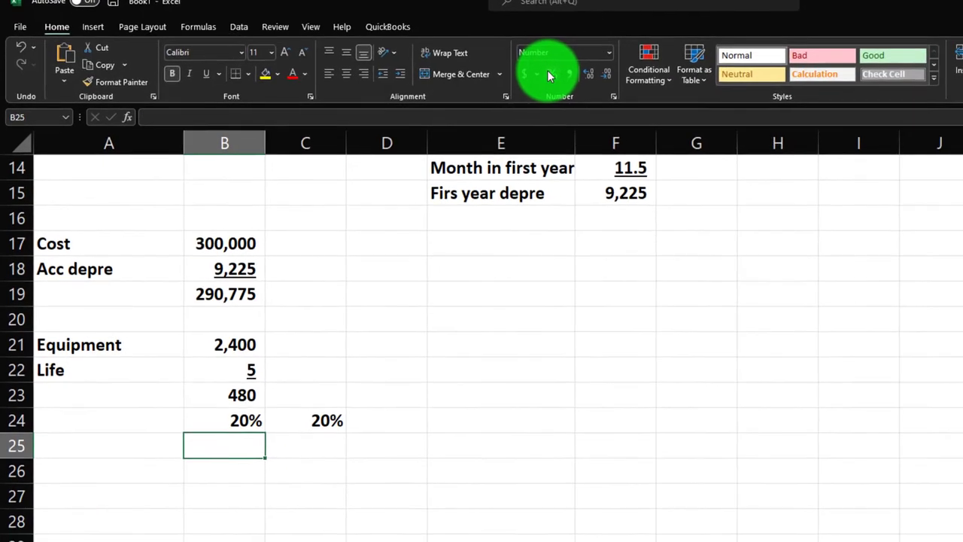
pyautogui.write('2')
pyautogui.press('Return')
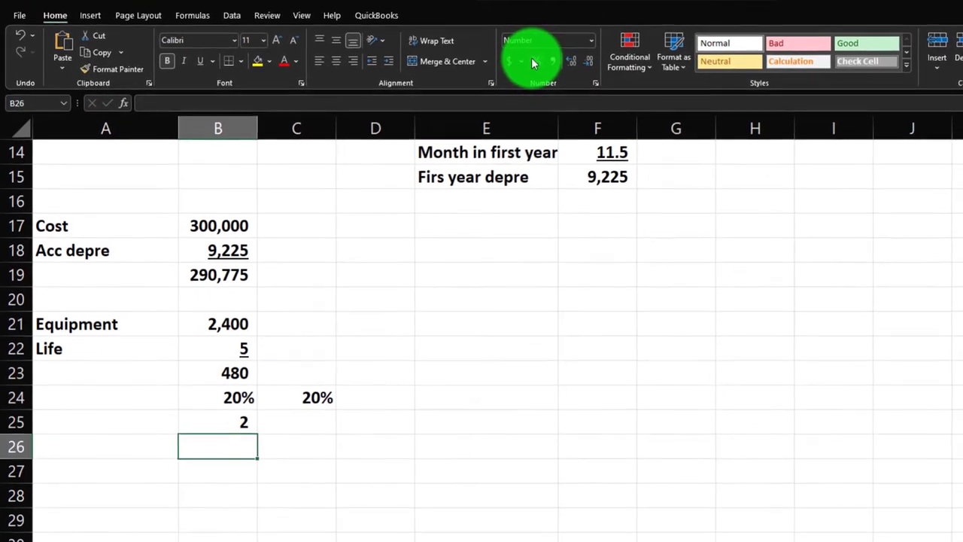
pyautogui.write('=')
pyautogui.press('Up')
pyautogui.press('Up')
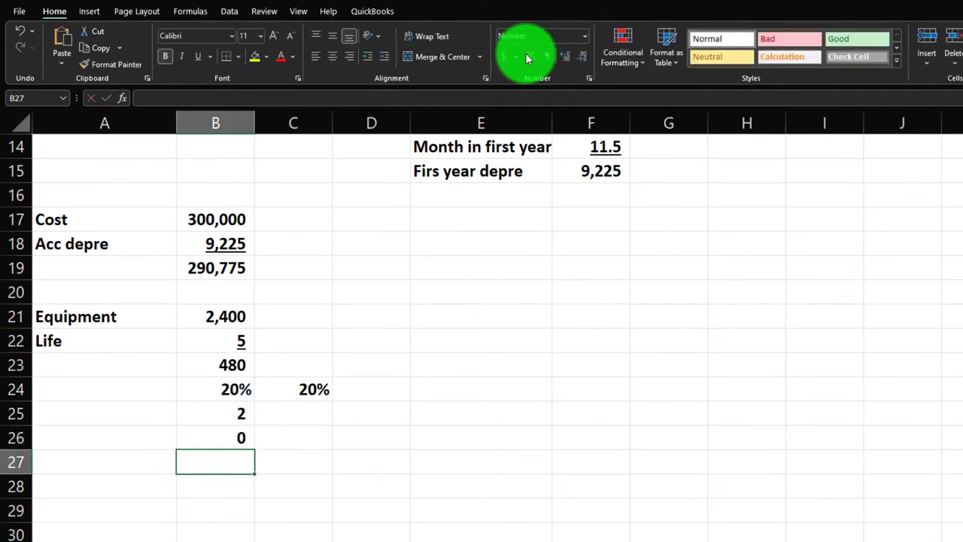
pyautogui.press('Up')
pyautogui.click(528, 58)
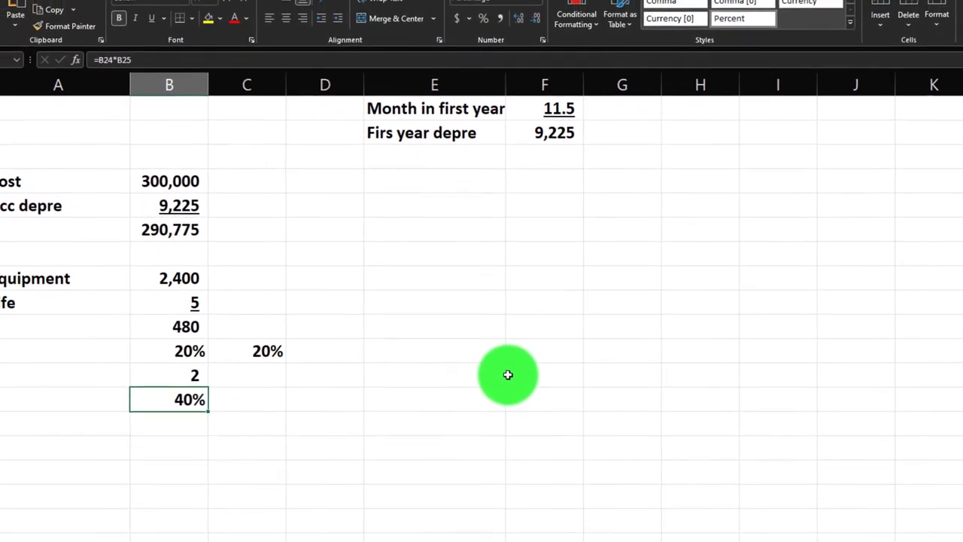
# Step: Label A27 "year 1 depre" and calculate the full-year depreciation in B27 by multiplying the equipment cost in B21 by the 40% rate
pyautogui.press('Return')
pyautogui.press('Left')
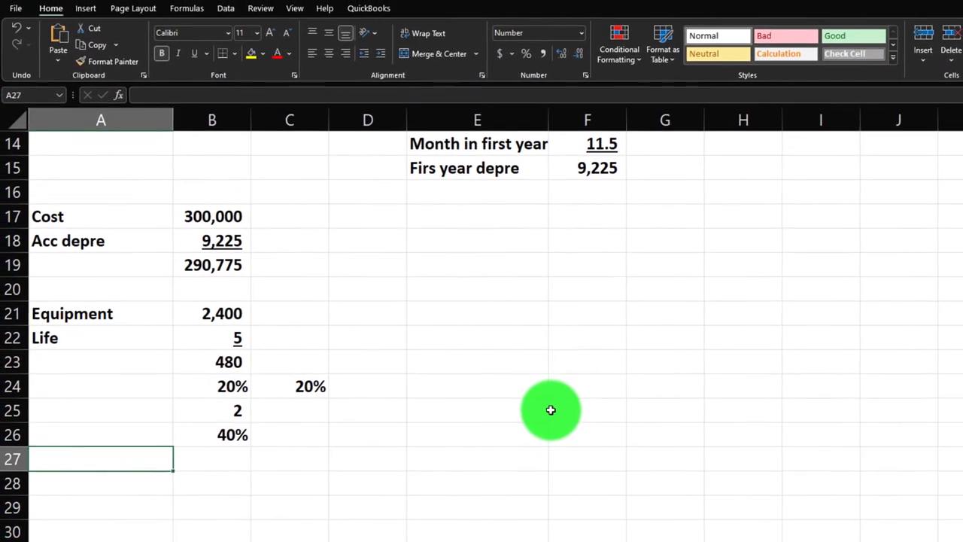
pyautogui.write('y')
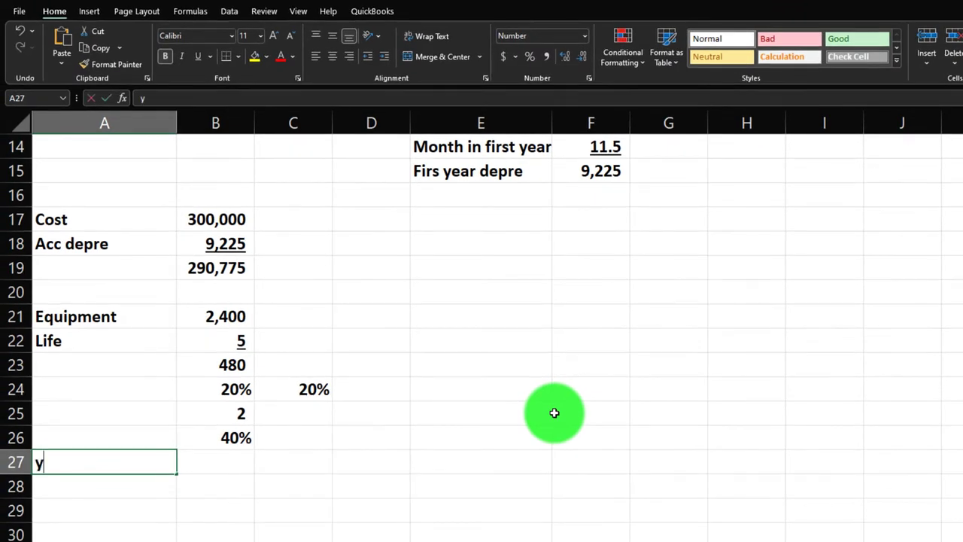
pyautogui.write('ear 1 depre')
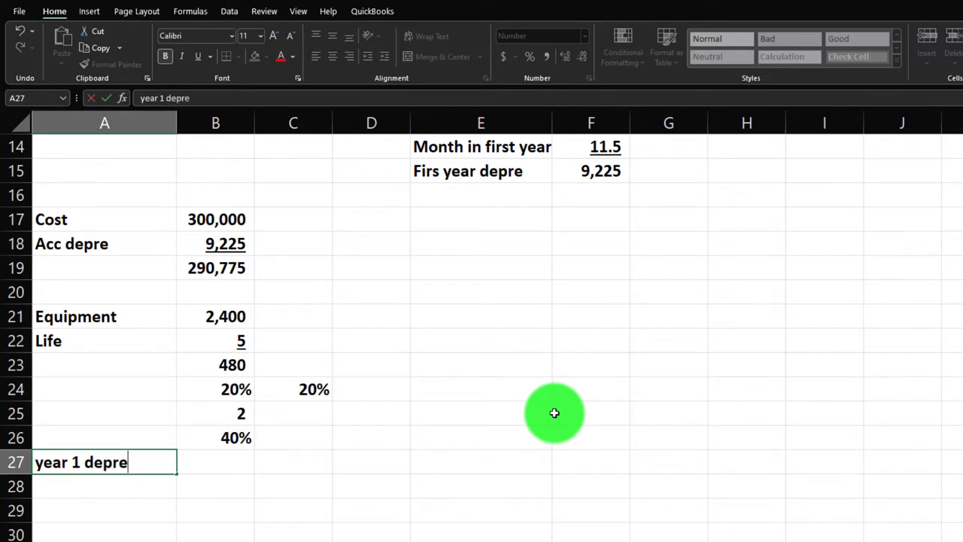
pyautogui.press('Right')
pyautogui.write('=')
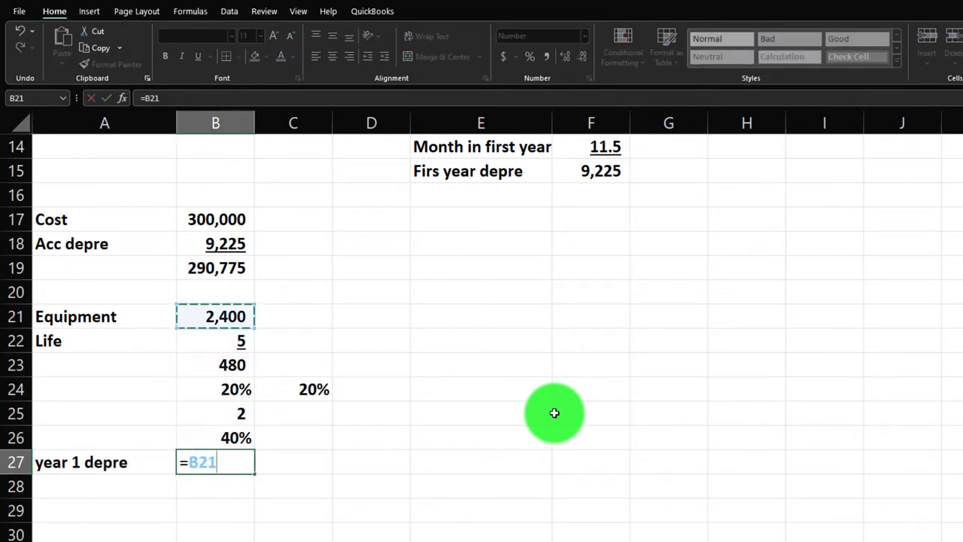
pyautogui.press('Return')
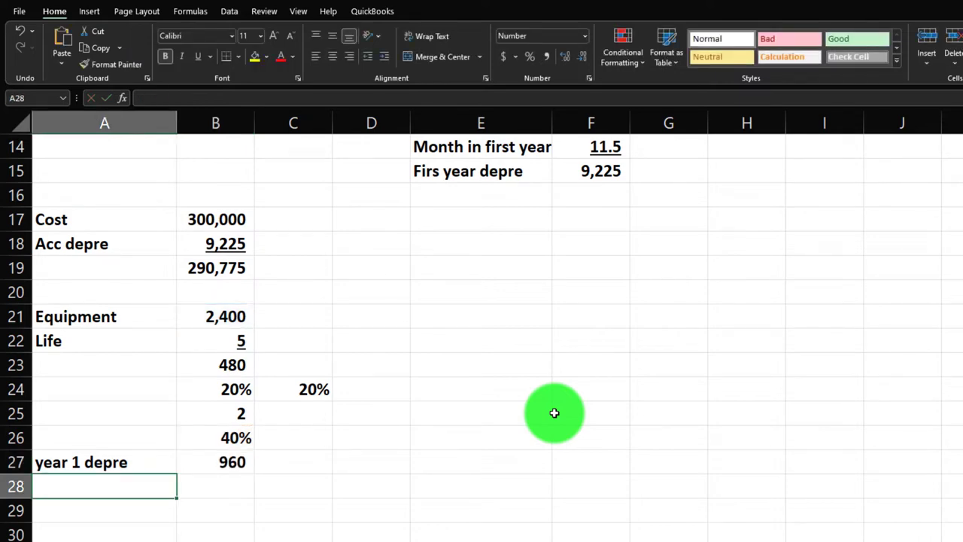
# Step: Label A28 "Half year conv" and enter 2 as the divisor in B28
pyautogui.write('Half year conv')
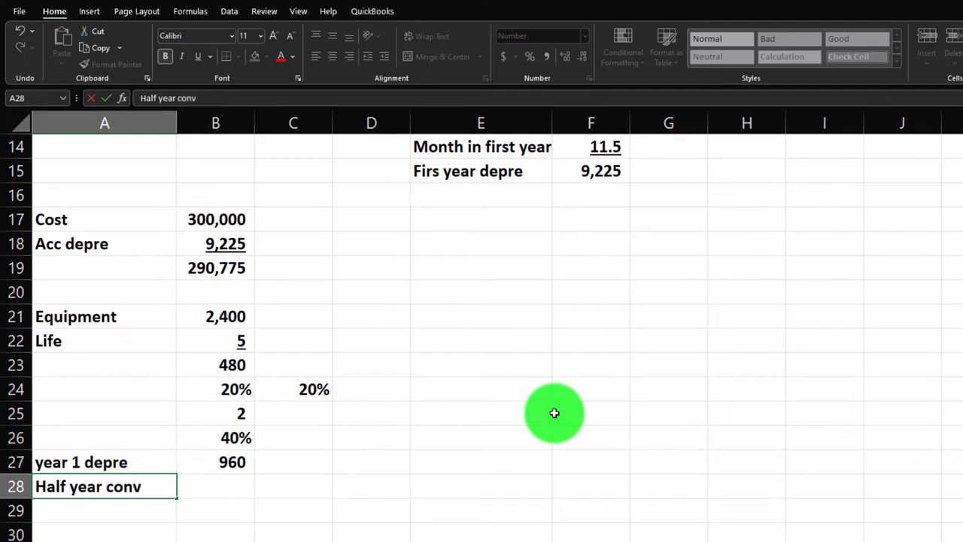
pyautogui.press('Tab')
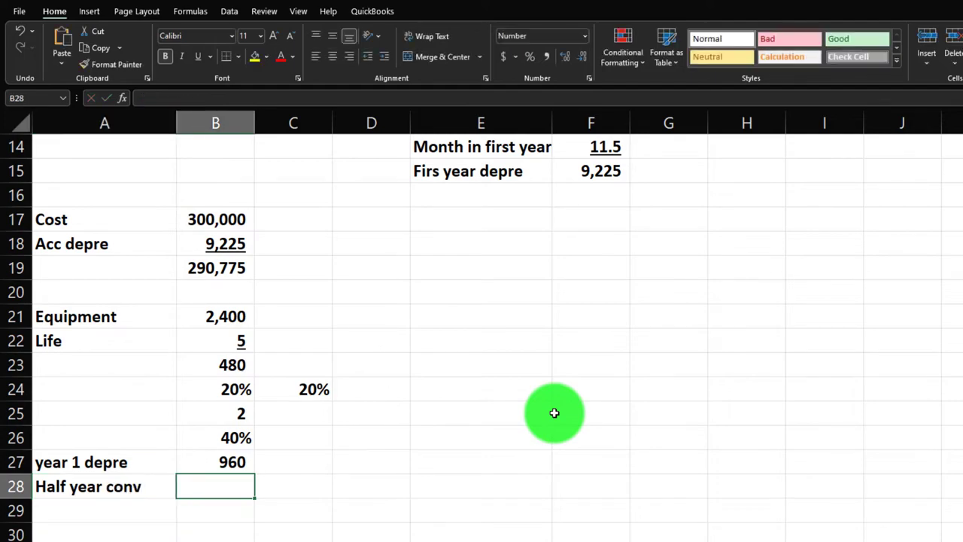
pyautogui.write('2')
pyautogui.press('Return')
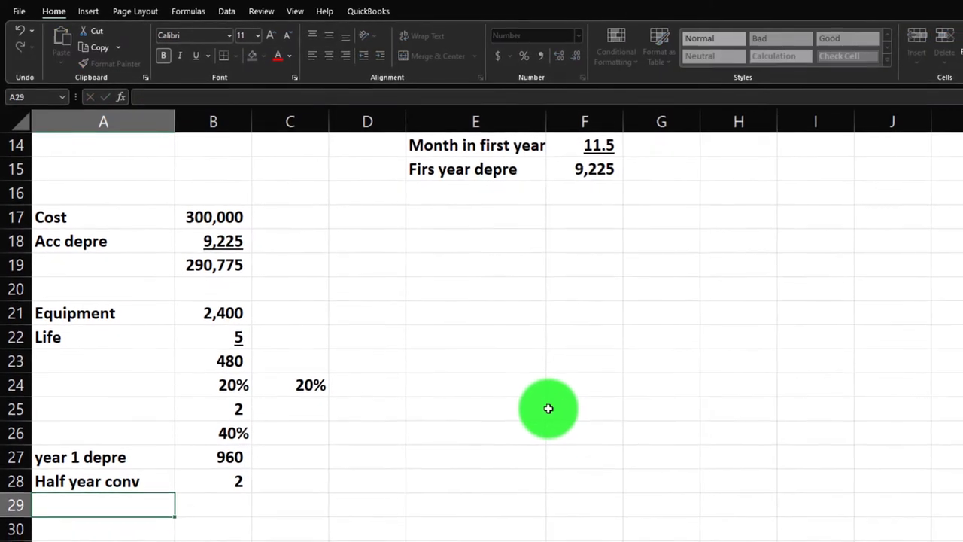
# Step: Calculate the half-year depreciation in B29 as B27/B28 and label A29 "year 1 depre"
pyautogui.press('Right')
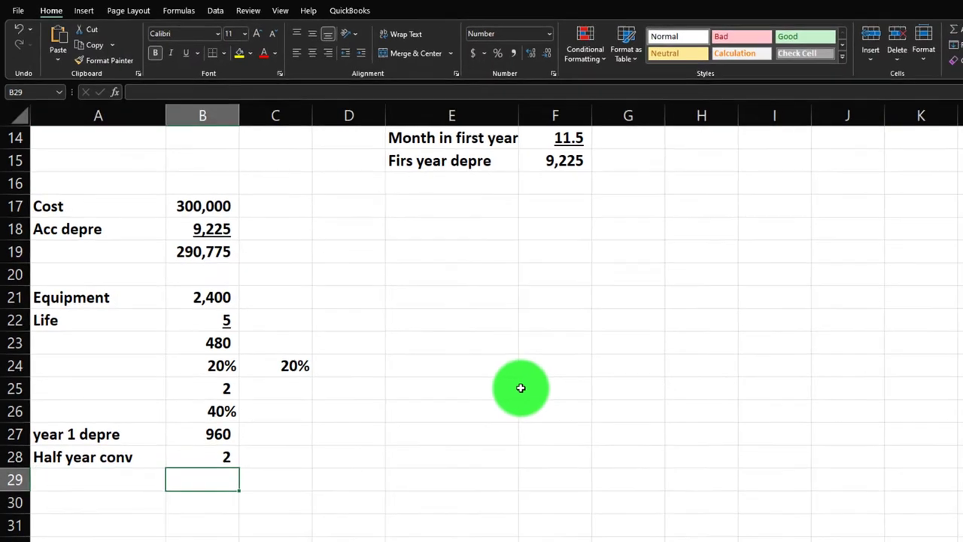
pyautogui.write('=')
pyautogui.press('Up')
pyautogui.press('Up')
pyautogui.write('/')
pyautogui.press('Up')
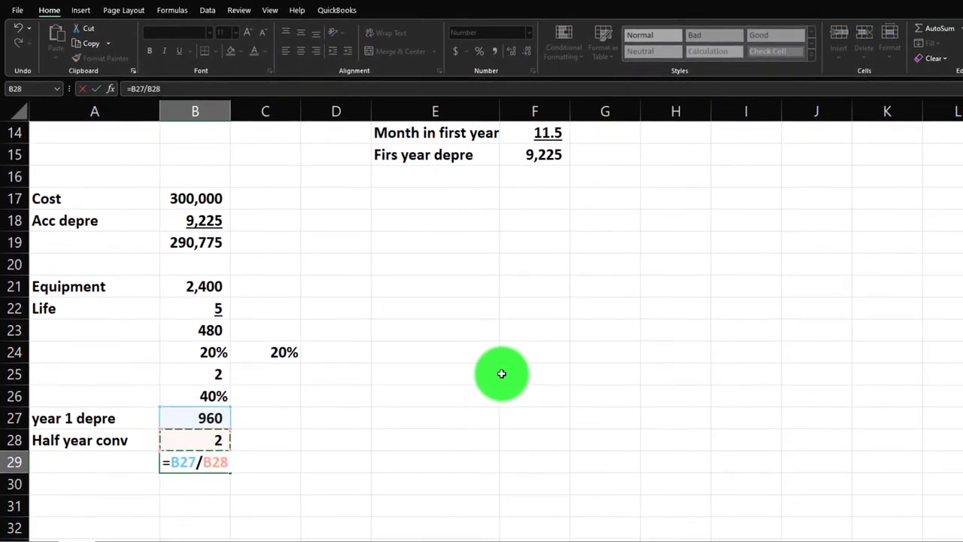
pyautogui.press('Return')
pyautogui.press('Left')
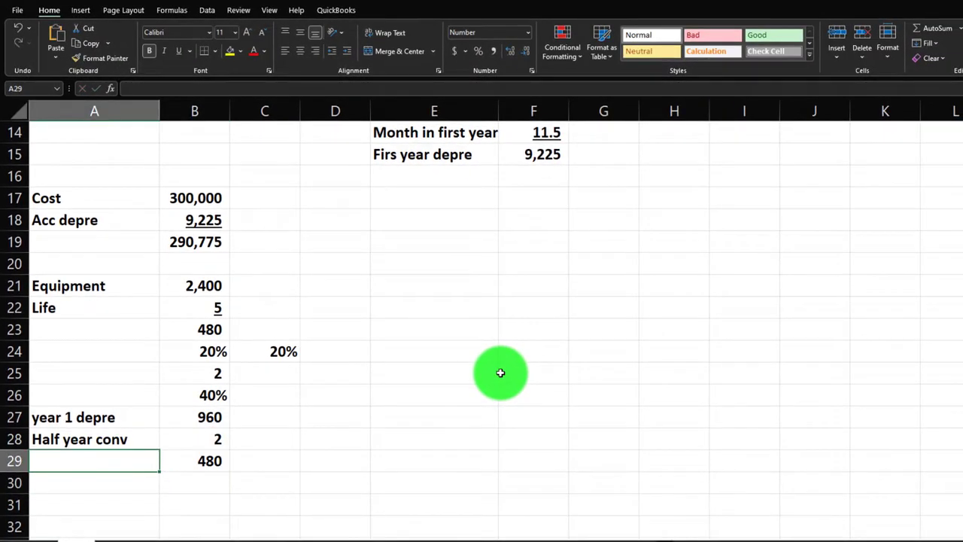
pyautogui.write('Year')
pyautogui.press('Return')
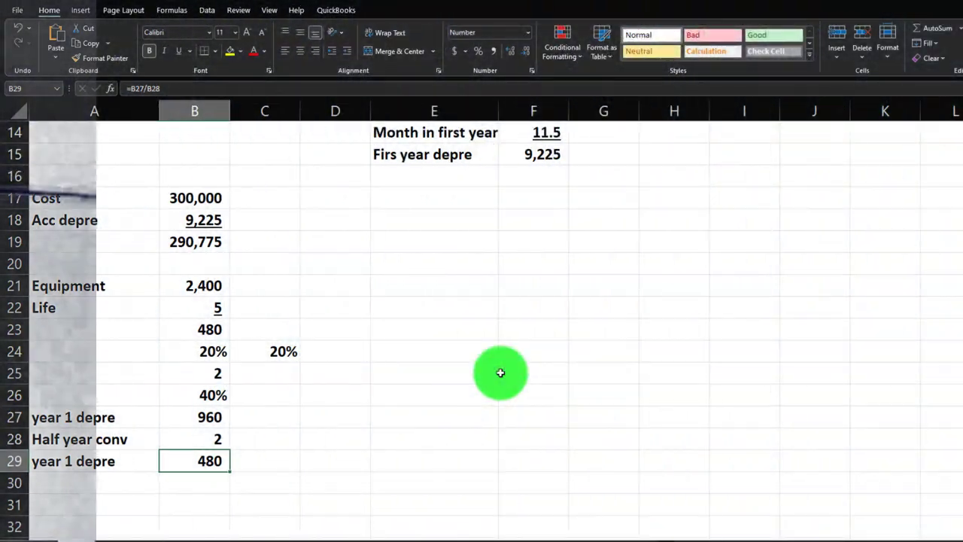
# Step: Enter 2,400 in B31, bring the 480 year 1 depreciation into B32 and calculate the remaining basis in B33 as B31-B32
pyautogui.scroll(-1, 500, 373)
pyautogui.click(120, 438)
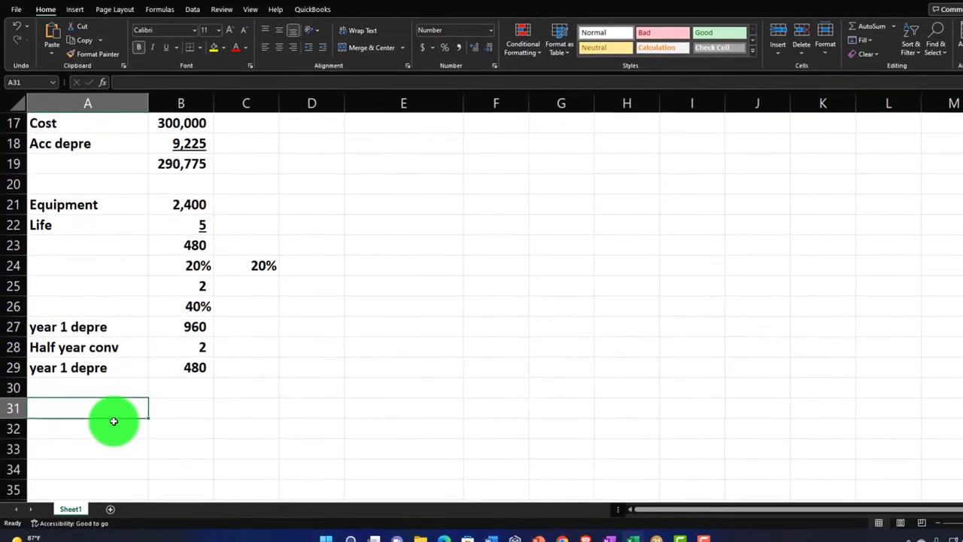
pyautogui.press('Right')
pyautogui.write('24')
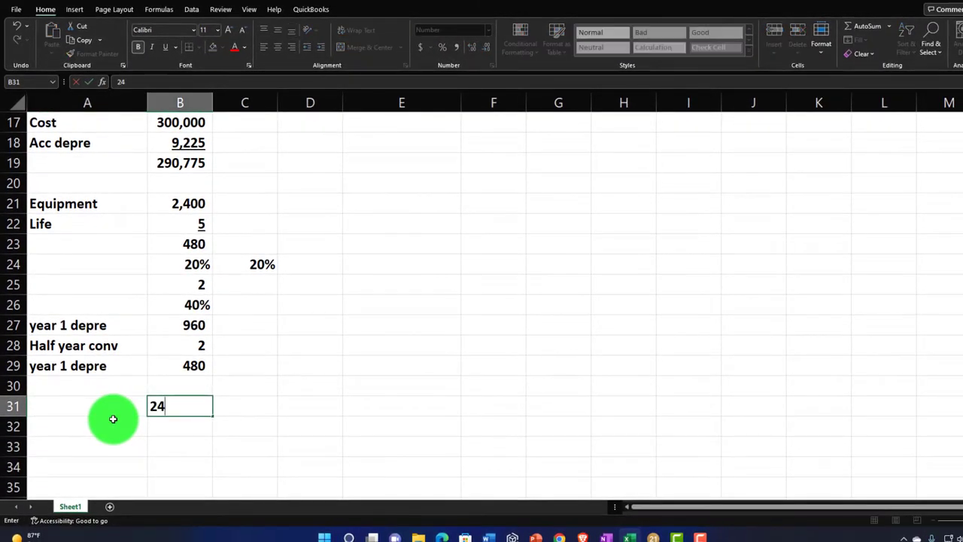
pyautogui.press('Return')
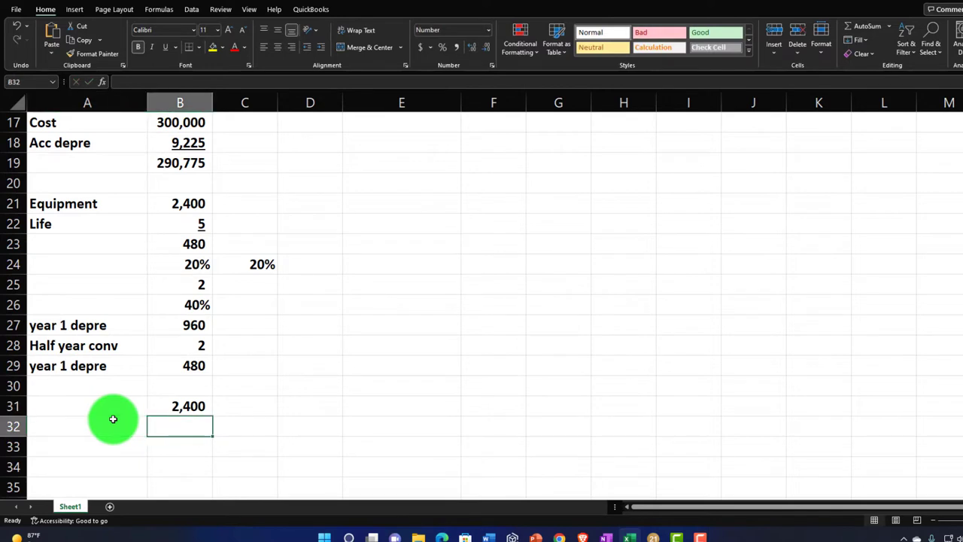
pyautogui.write('=')
pyautogui.press('Return')
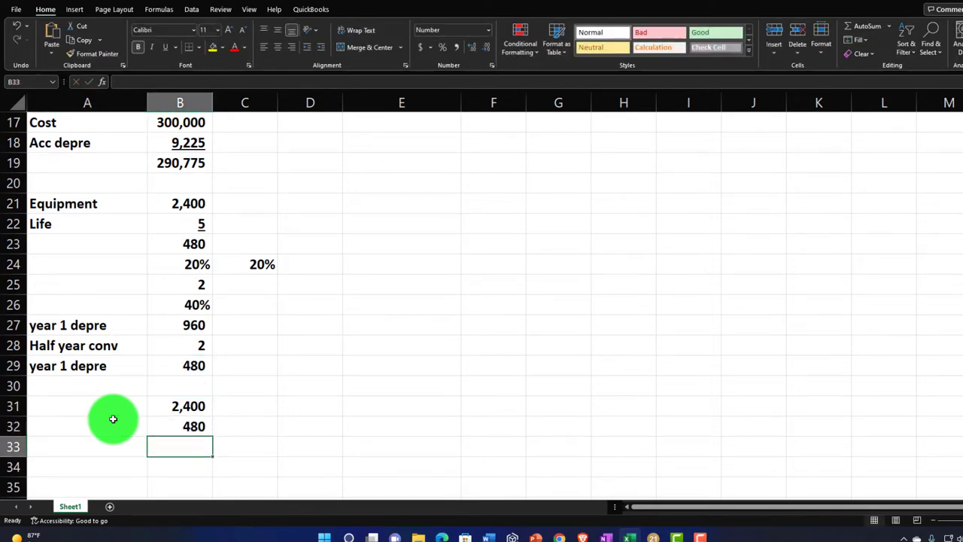
pyautogui.write('=')
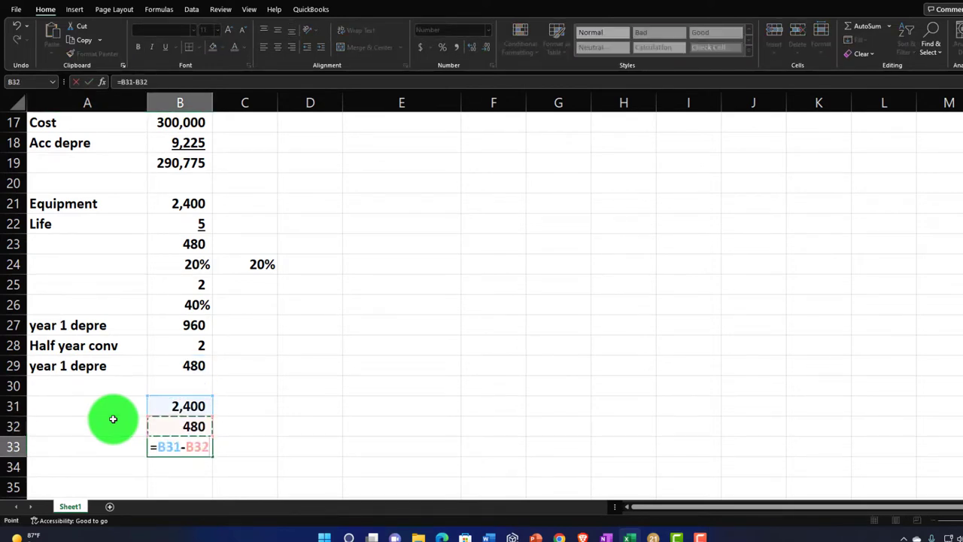
pyautogui.press('Return')
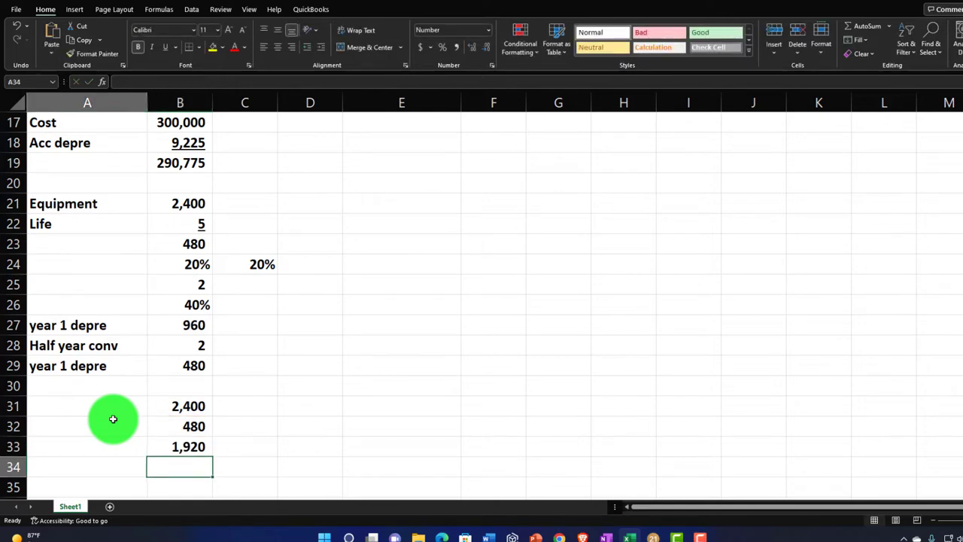
# Step: Reference the double-declining rate in B34 with =B26, formatted as a percentage, and calculate the following year's depreciation in B35 as B33*B34
pyautogui.press('Right')
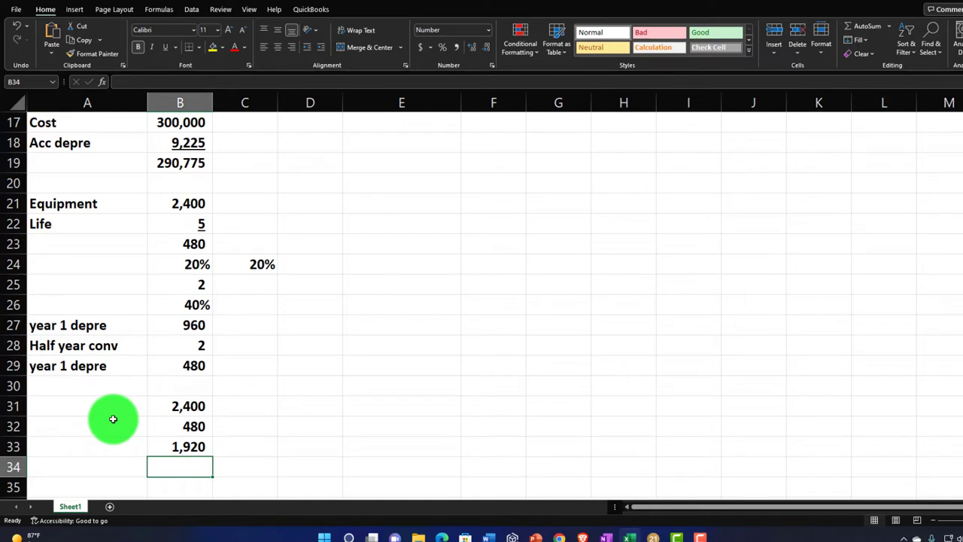
pyautogui.write('=')
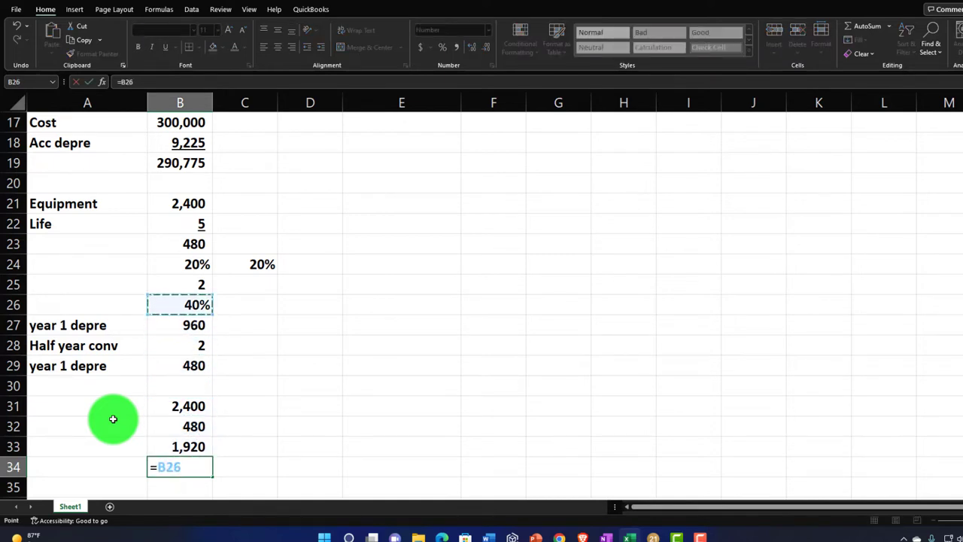
pyautogui.press('Return')
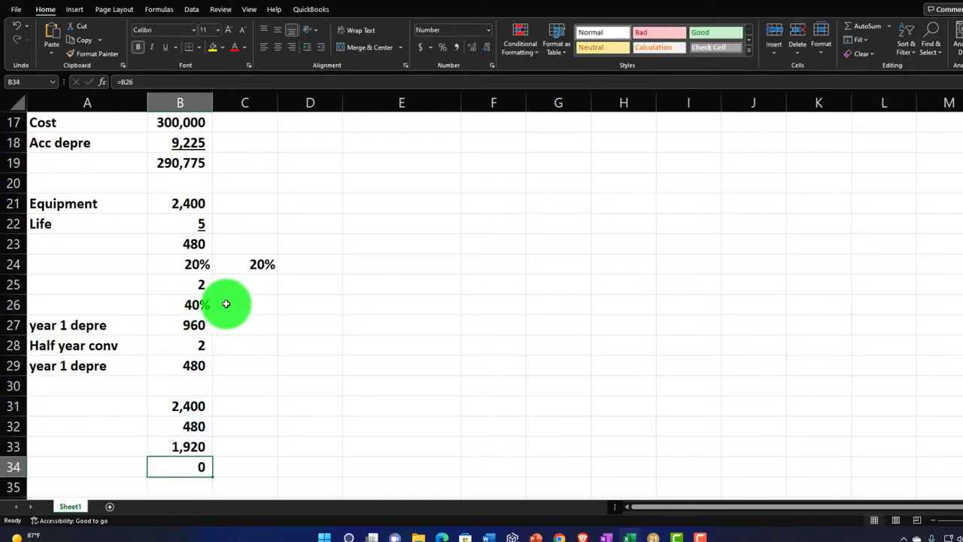
pyautogui.click(441, 51)
pyautogui.press('Down')
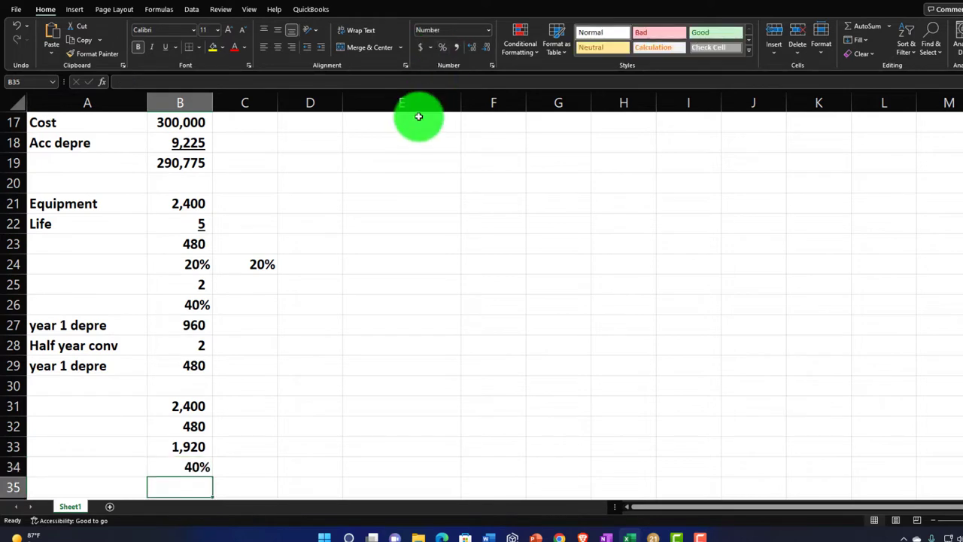
pyautogui.write('=')
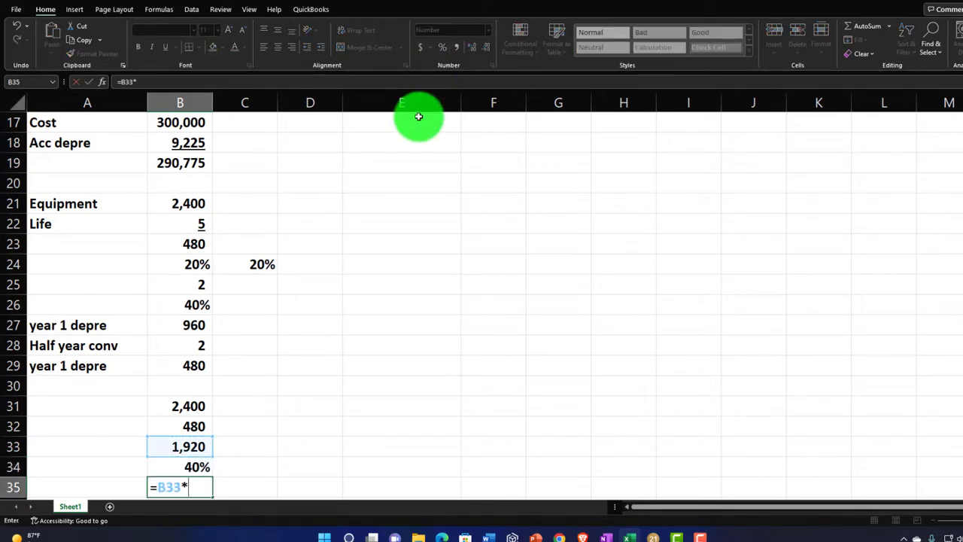
pyautogui.press('Return')
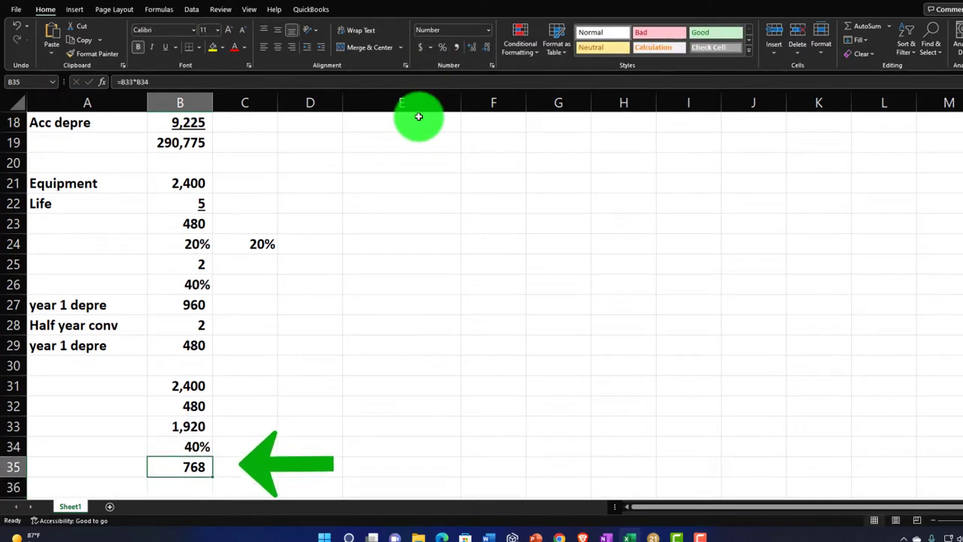
# Step: Switch to Lacerte, return from the depreciation schedule to the Depreciation (4562) input and add an asset described as Furniture
pyautogui.click(659, 537)
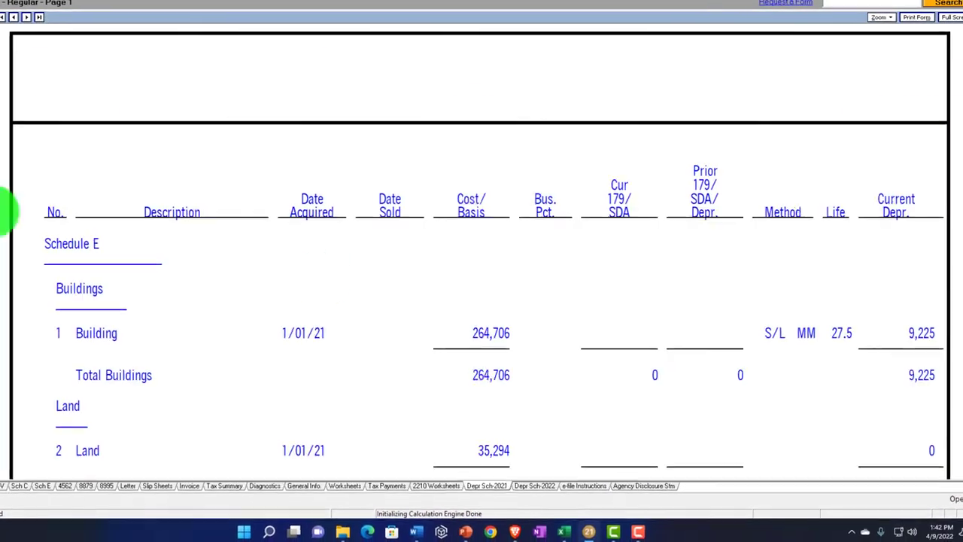
pyautogui.doubleClick(279, 327)
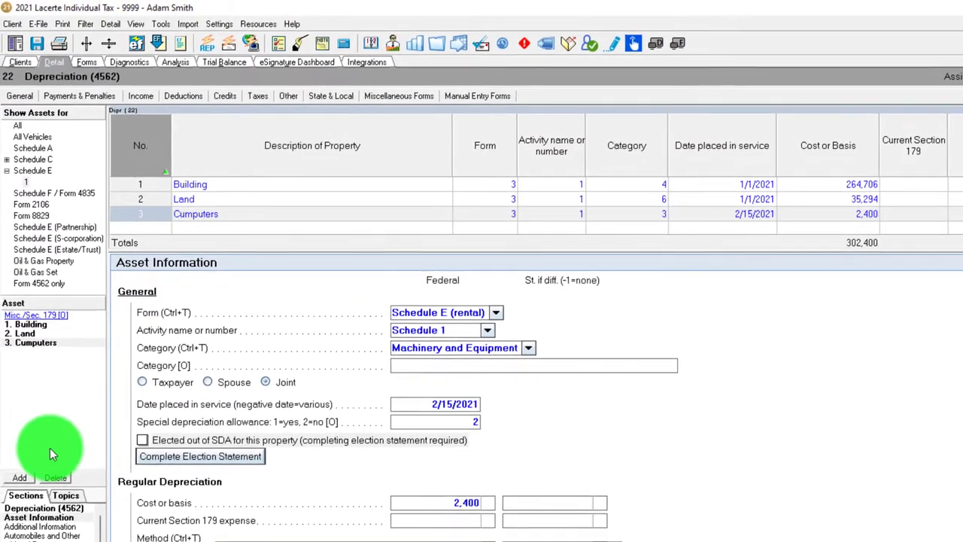
pyautogui.click(21, 479)
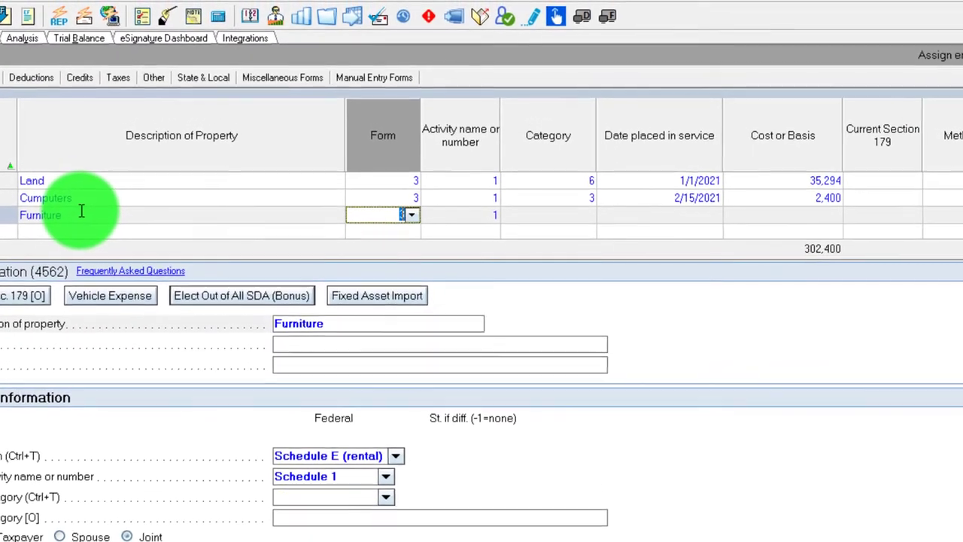
# Step: Keep the Furniture asset on form 3=Schedule E (rental), activity 1, and set its category to 2=Furniture and Fixtures
pyautogui.click(413, 224)
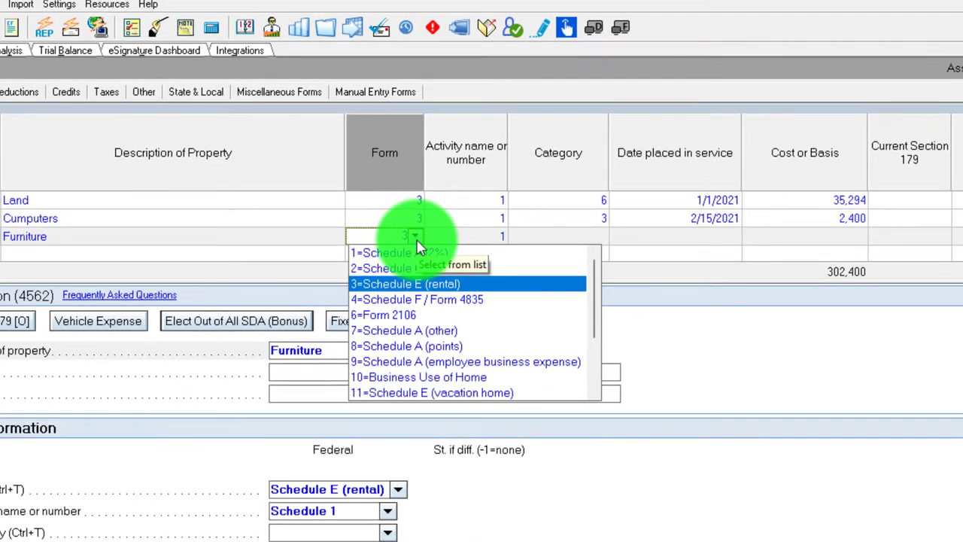
pyautogui.click(416, 240)
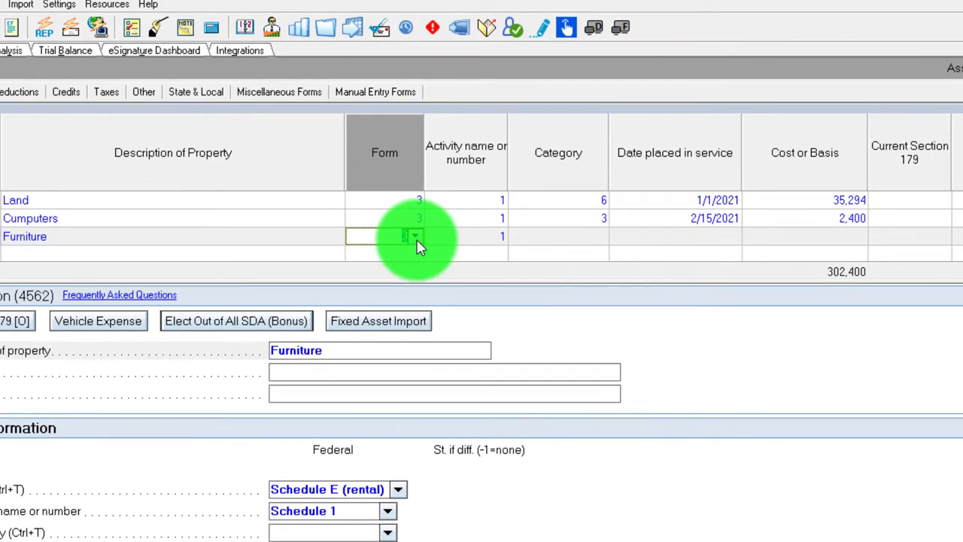
pyautogui.click(440, 238)
pyautogui.write('1')
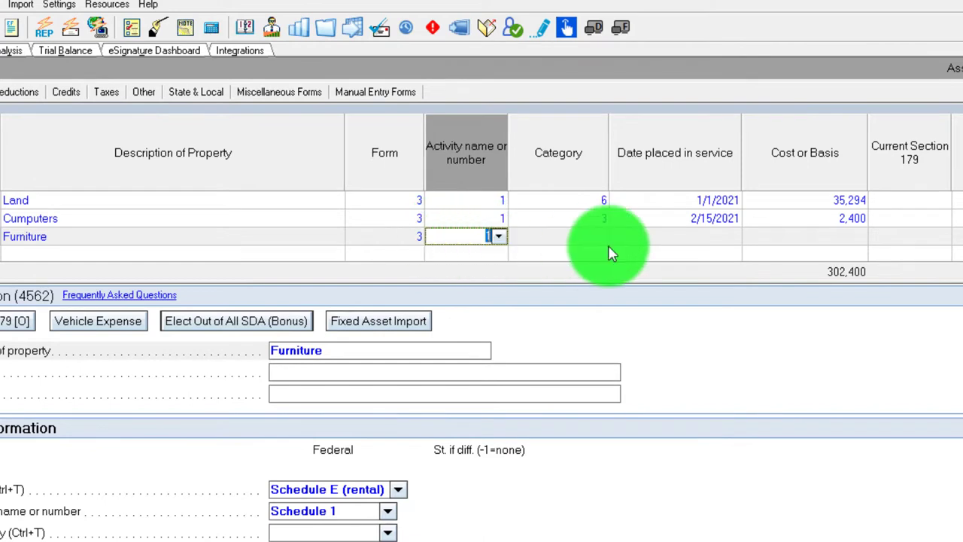
pyautogui.click(601, 239)
pyautogui.click(599, 237)
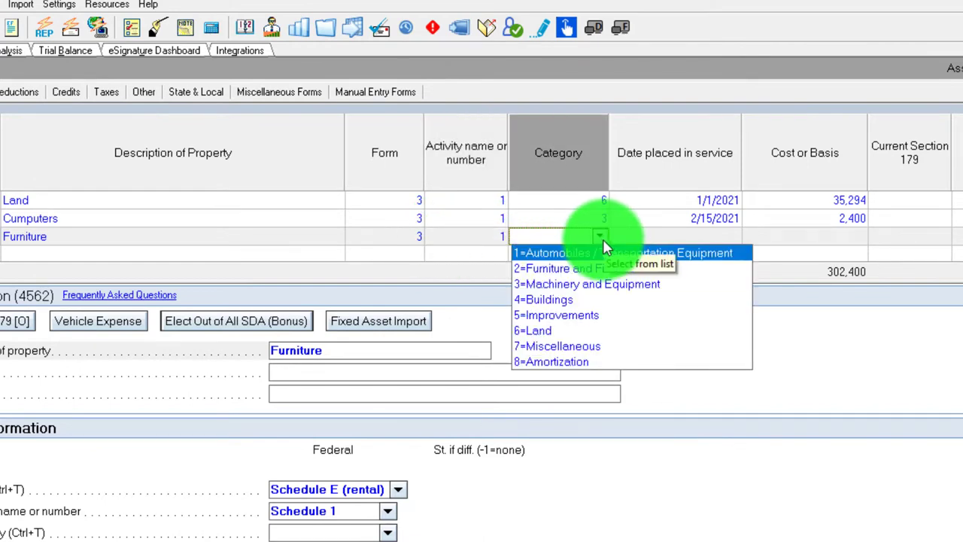
pyautogui.click(596, 272)
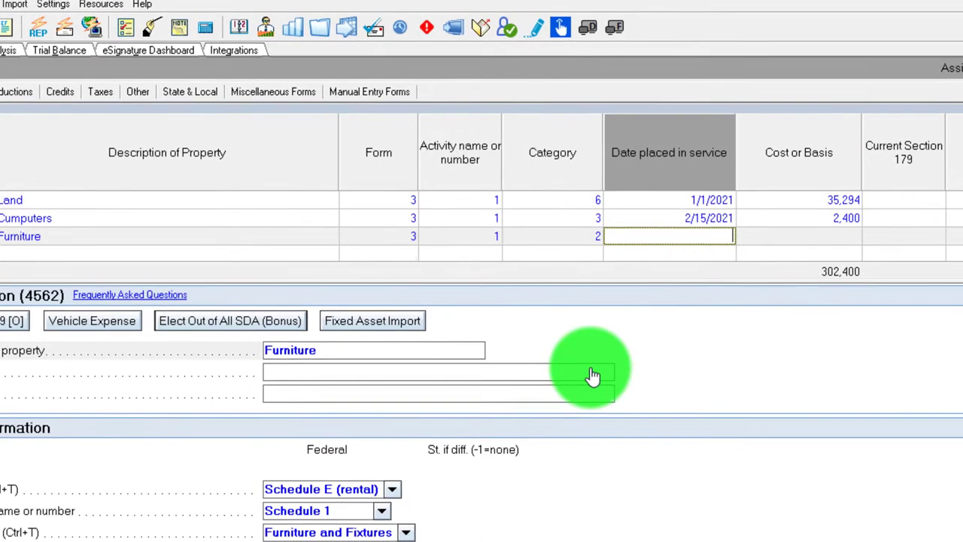
# Step: Set the Furniture asset's date placed in service to 3/15/2021 and its cost or basis to 1,900
pyautogui.write('0315')
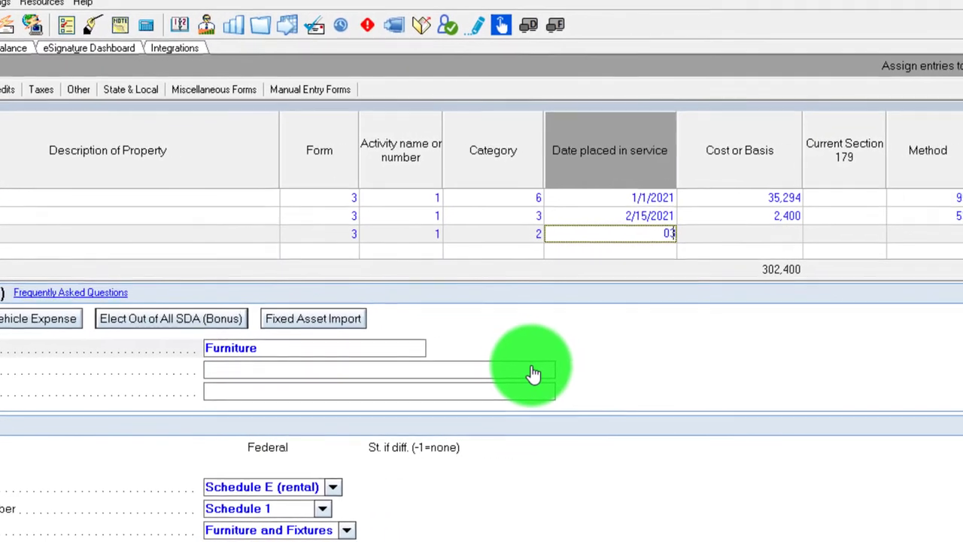
pyautogui.write('21')
pyautogui.press('Tab')
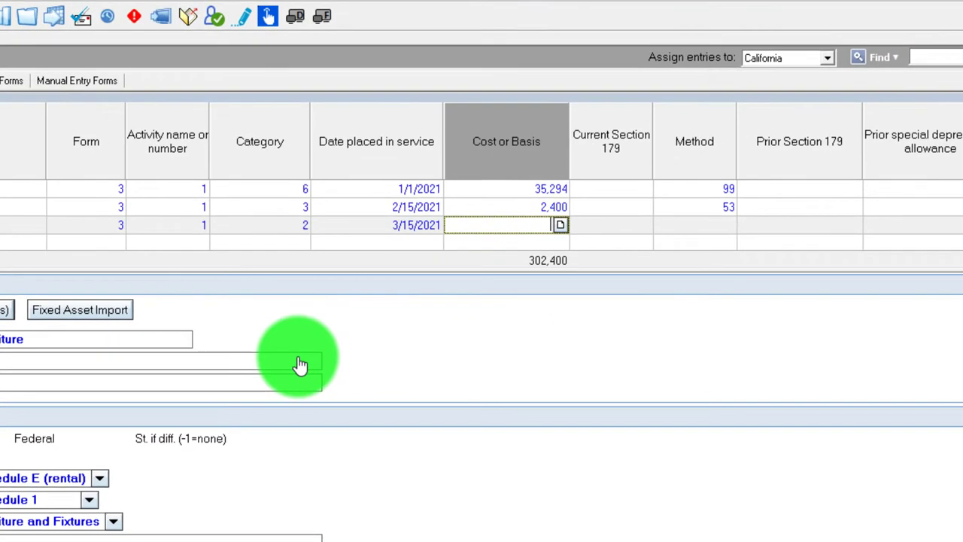
pyautogui.write('1,900')
pyautogui.press('Tab')
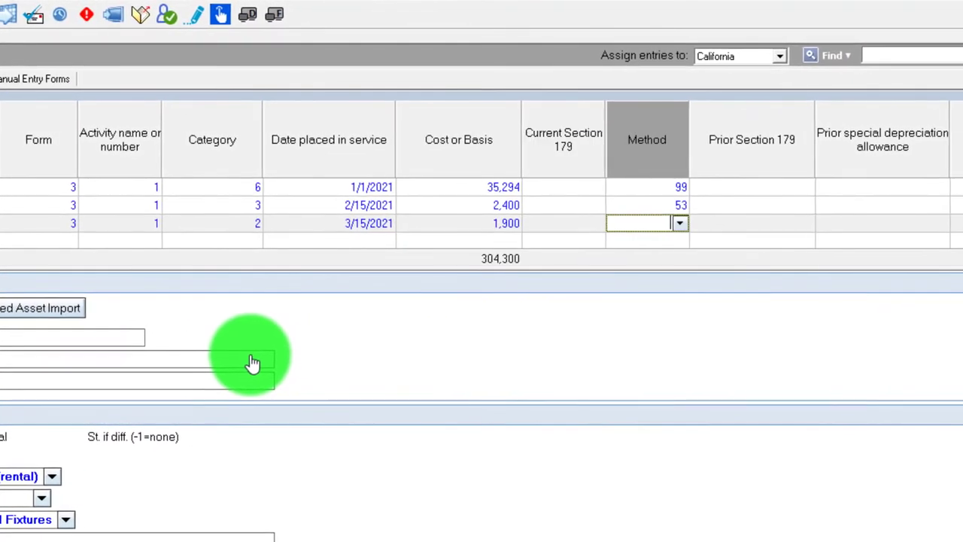
# Step: Set the Furniture asset's method to 57=MACRS 7-year % Office Furniture & Fixtures, Other Prop and check the 2021 depreciation schedule
pyautogui.click(678, 223)
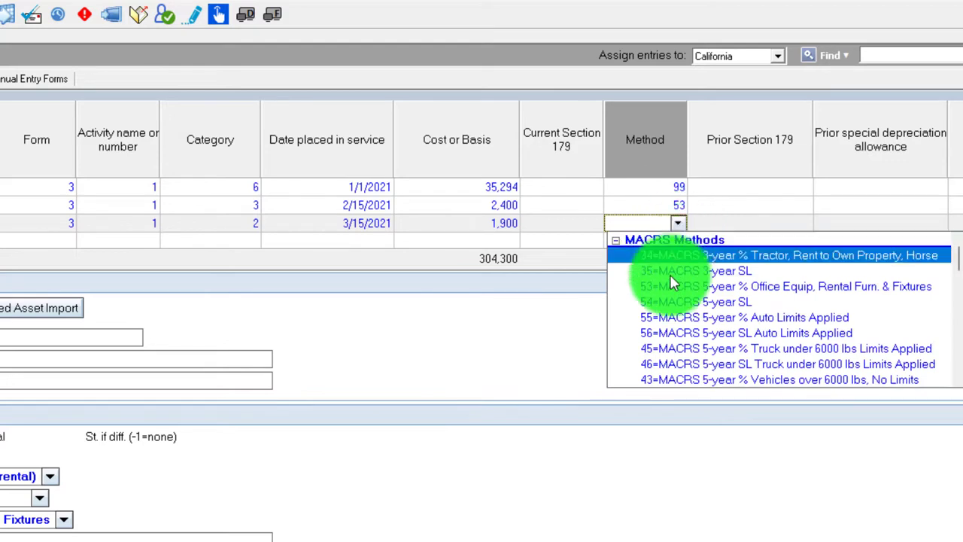
pyautogui.scroll(-1, 668, 328)
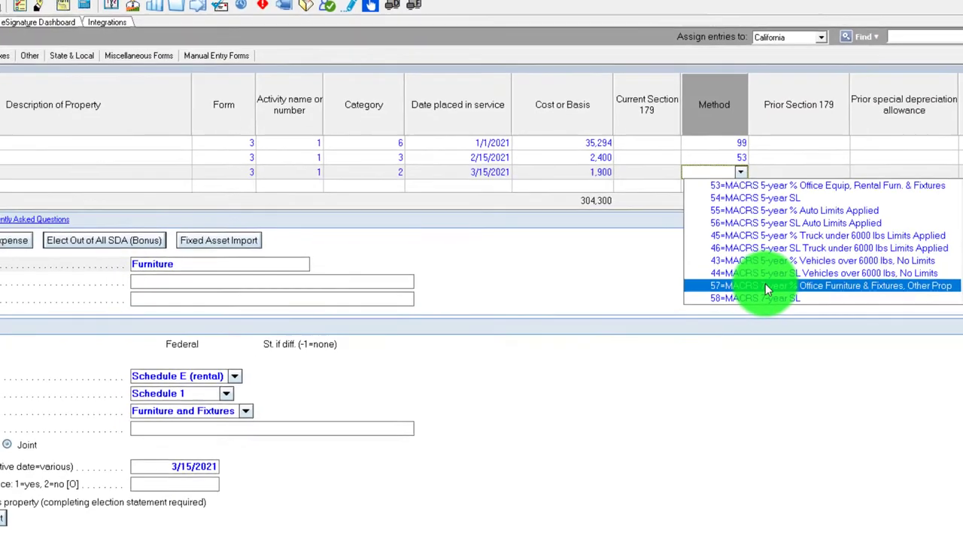
pyautogui.click(765, 285)
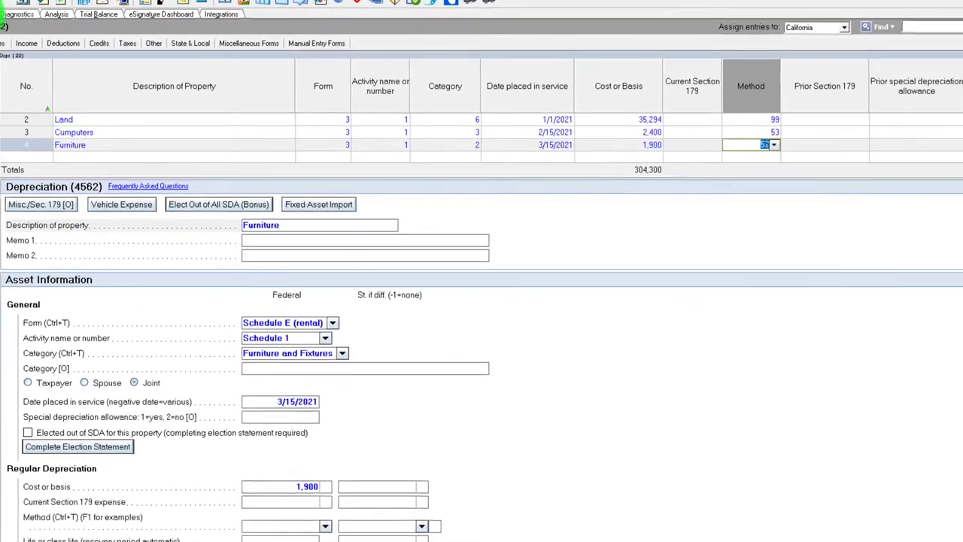
pyautogui.click(4, 6)
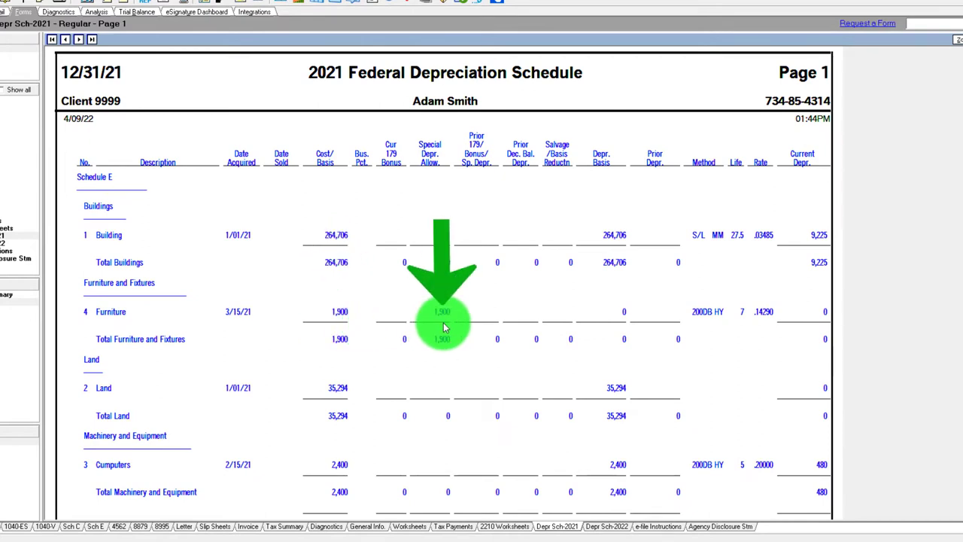
# Step: Return to the Furniture asset's input and set its special depreciation allowance to 2=no
pyautogui.click(15, 17)
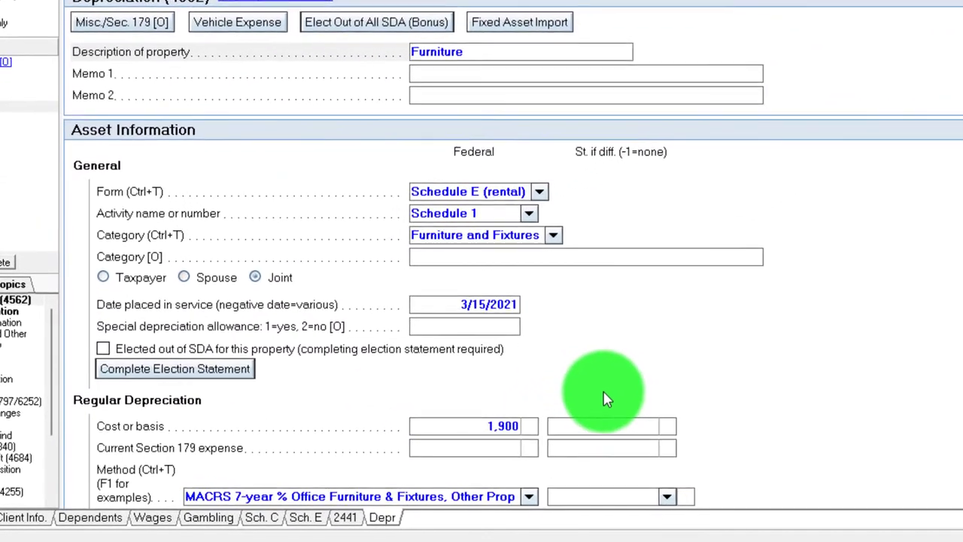
pyautogui.write('2')
pyautogui.press('Return')
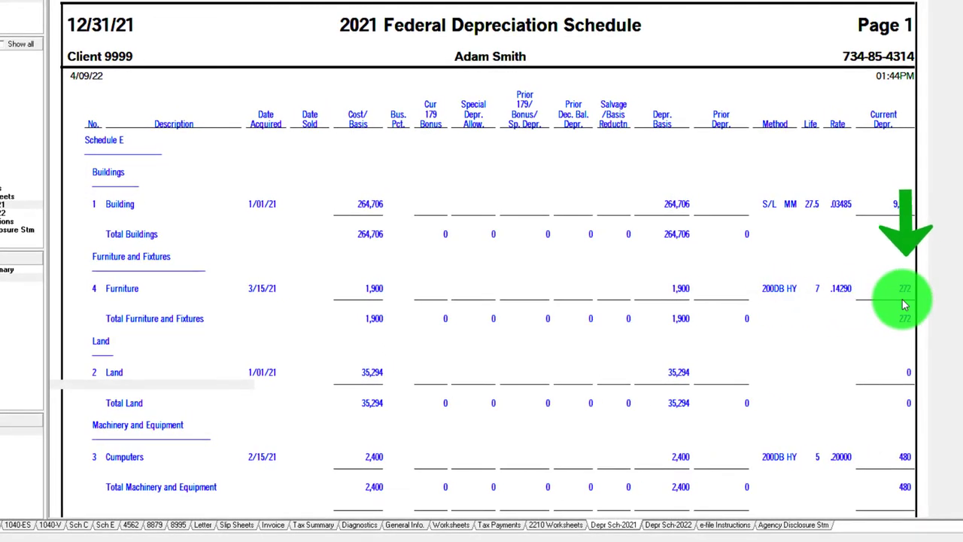
# Step: Review Furniture in the 2022 and 2021 depreciation schedules and the rental income and expense lines on Schedule E
pyautogui.click(6, 212)
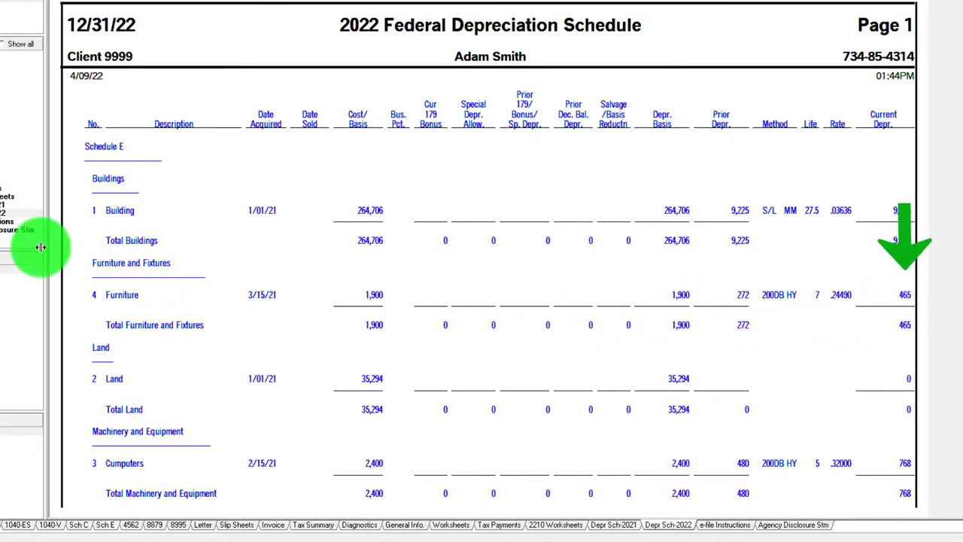
pyautogui.click(6, 203)
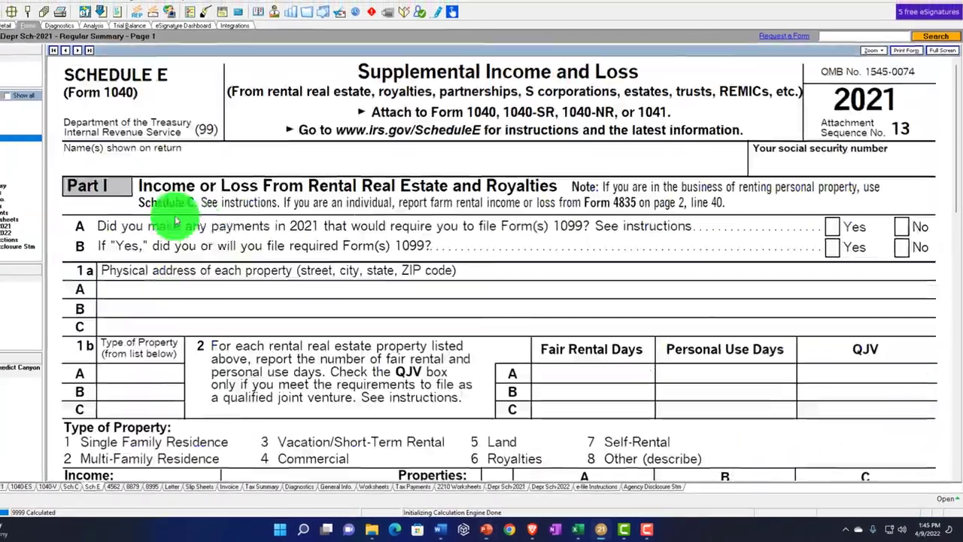
pyautogui.scroll(-5, 294, 290)
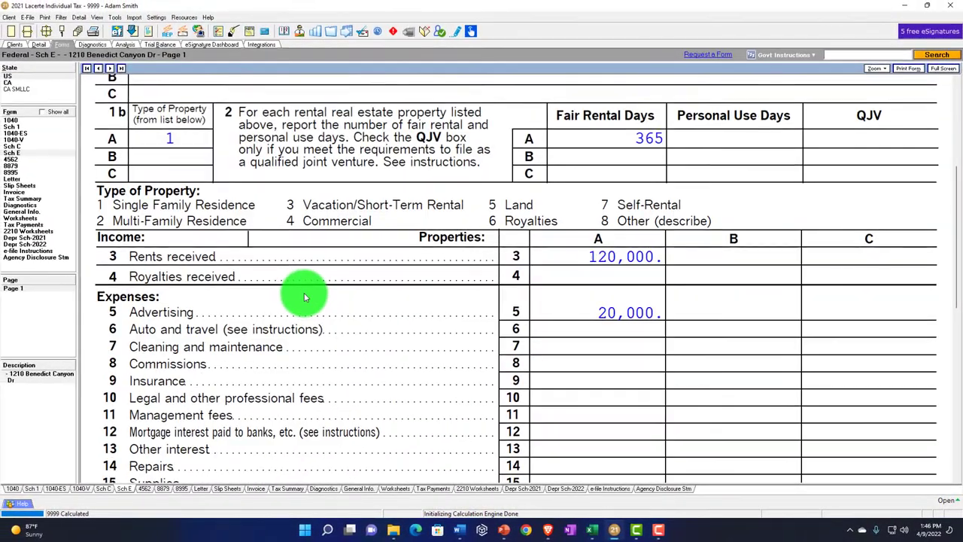
pyautogui.scroll(-3, 302, 296)
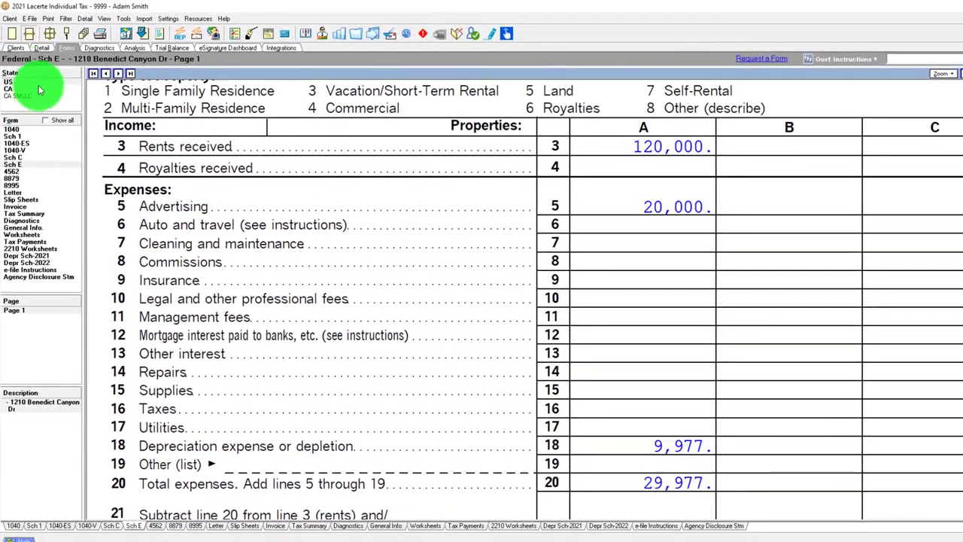
# Step: Return to the Depreciation (4562) input and add an asset described as Improvements on form 3, activity 1
pyautogui.click(44, 49)
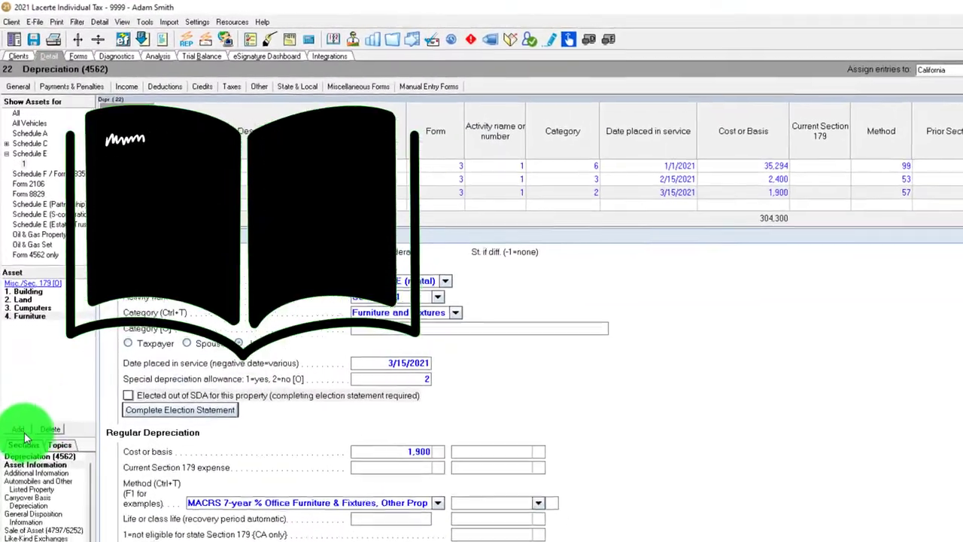
pyautogui.click(16, 390)
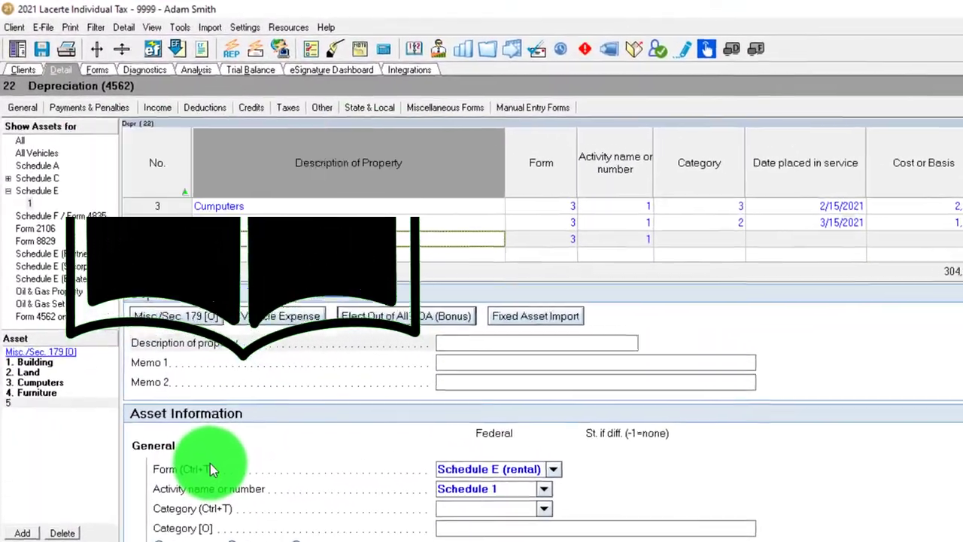
pyautogui.write('Improvement')
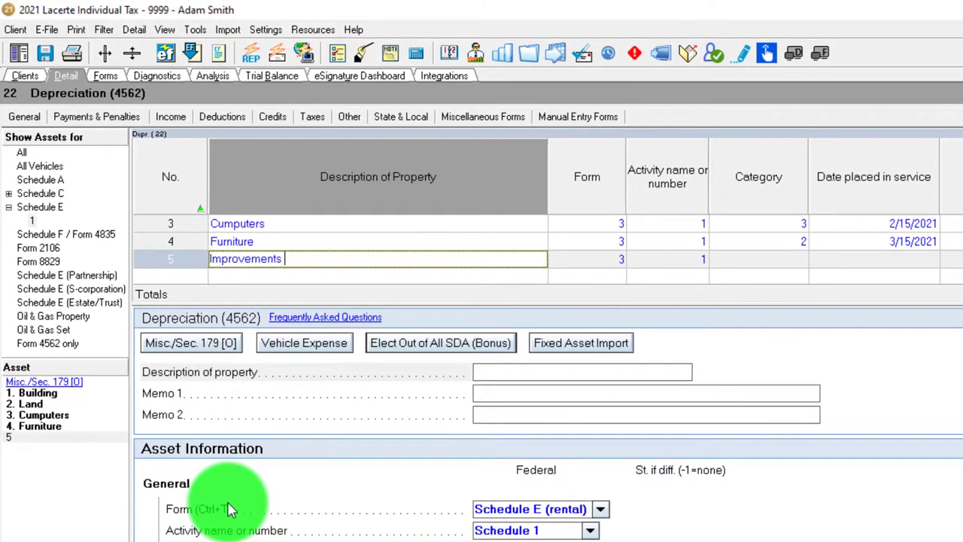
pyautogui.write('s')
pyautogui.press('Tab')
pyautogui.press('Tab')
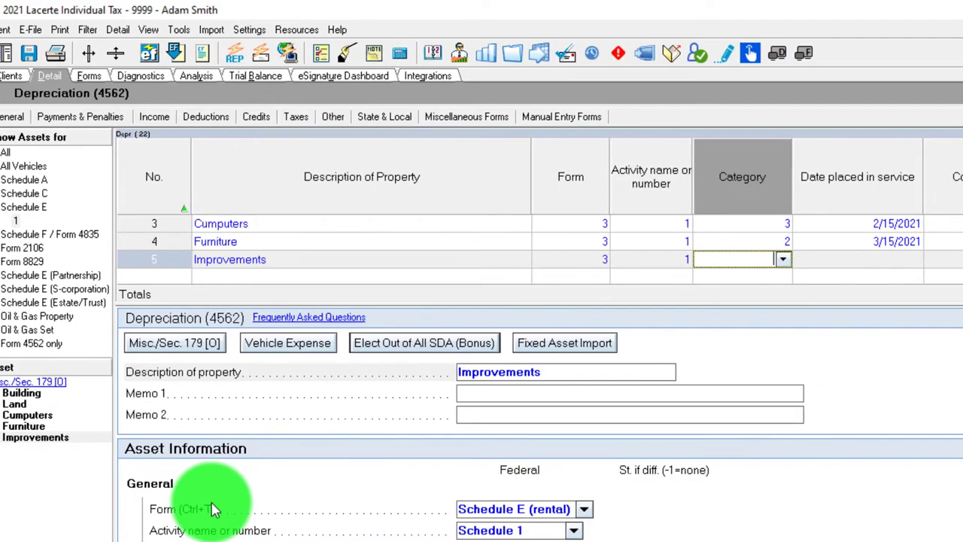
# Step: Set the Improvements asset's category to 5=Improvements and its date placed in service to 7/2/2021
pyautogui.click(782, 259)
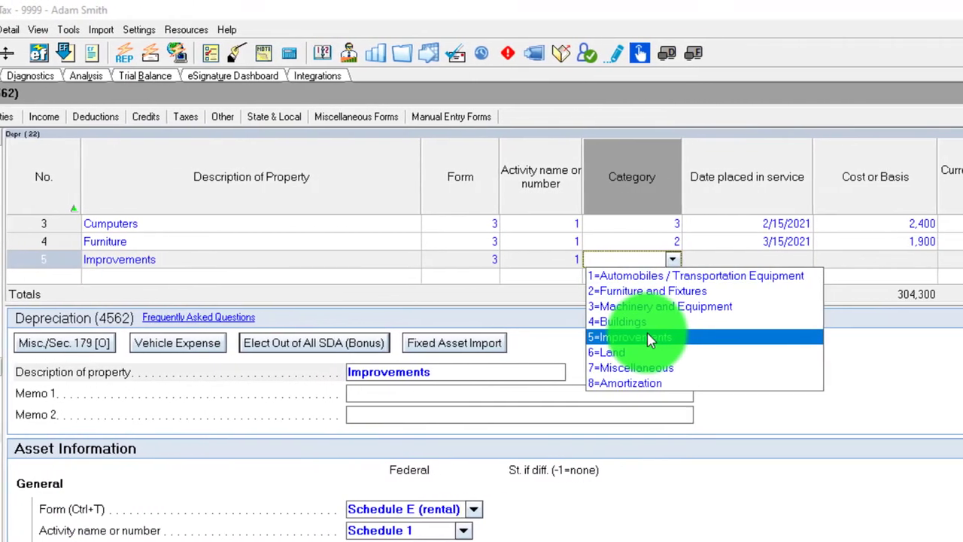
pyautogui.click(647, 338)
pyautogui.press('Tab')
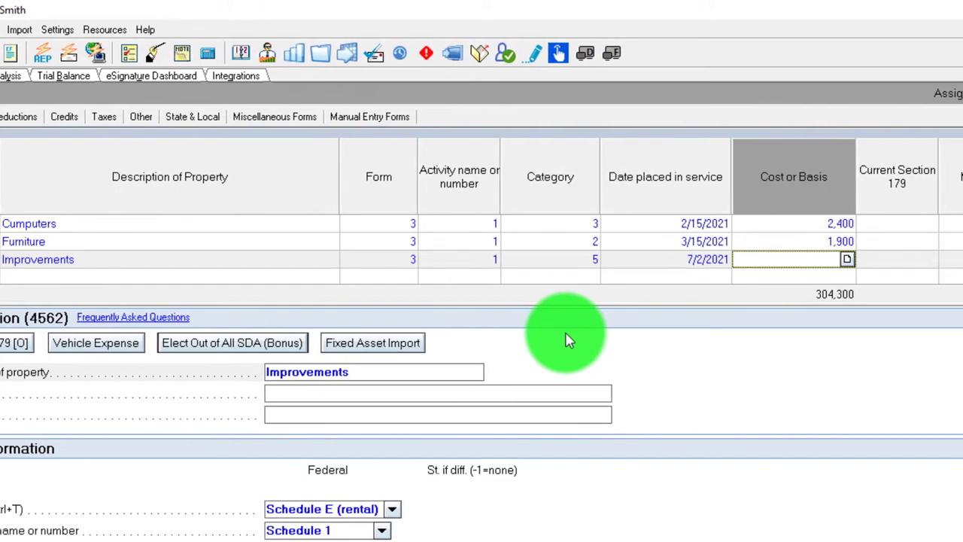
# Step: Set the Improvements asset's cost or basis to 60,000 and leave its current Section 179 blank
pyautogui.write('60000')
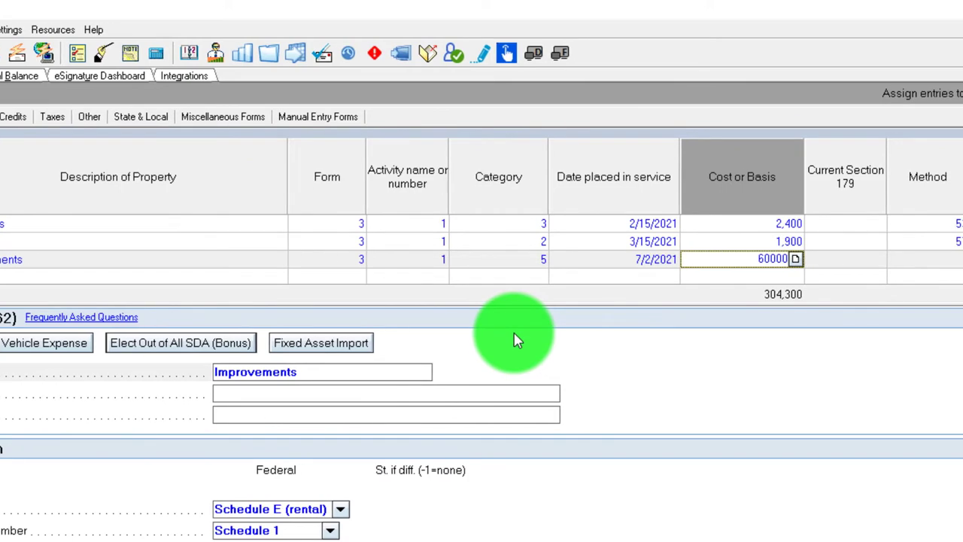
pyautogui.press('Tab')
pyautogui.press('Tab')
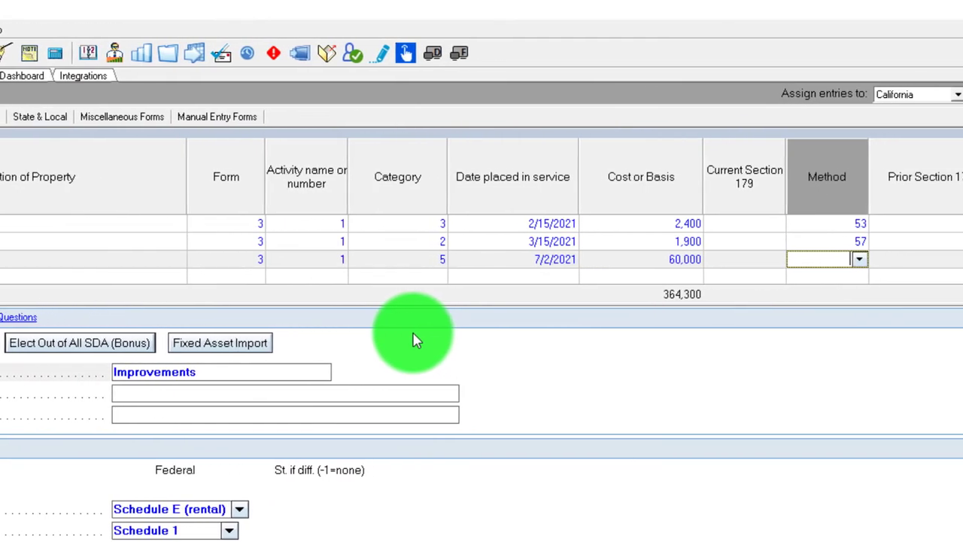
# Step: Change the Improvements asset's date placed in service to 7/2/2022
pyautogui.click(827, 259)
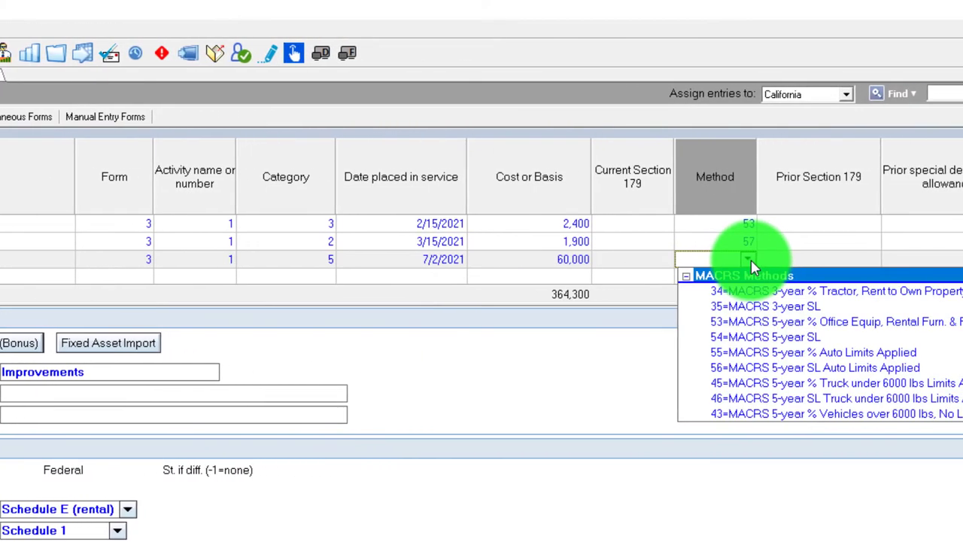
pyautogui.click(827, 259)
pyautogui.click(427, 259)
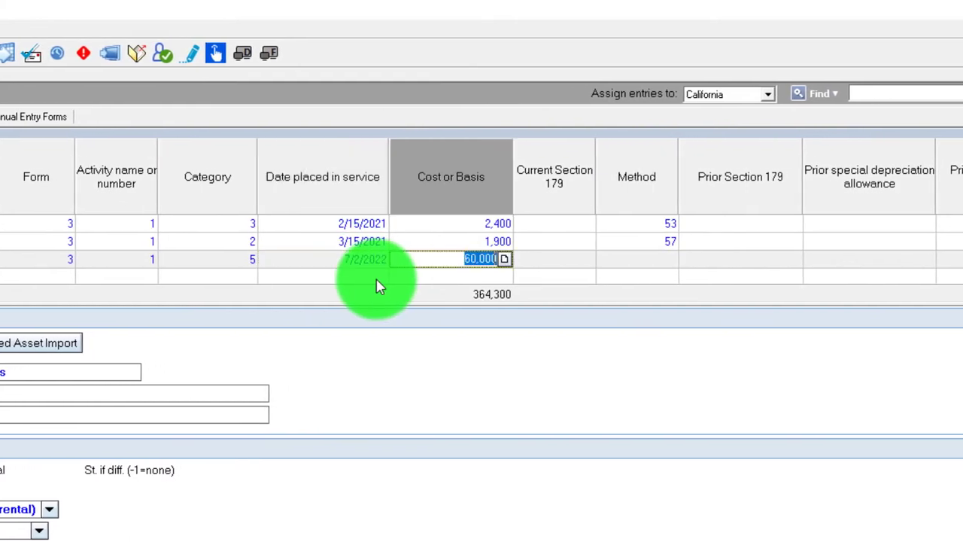
pyautogui.press('Tab')
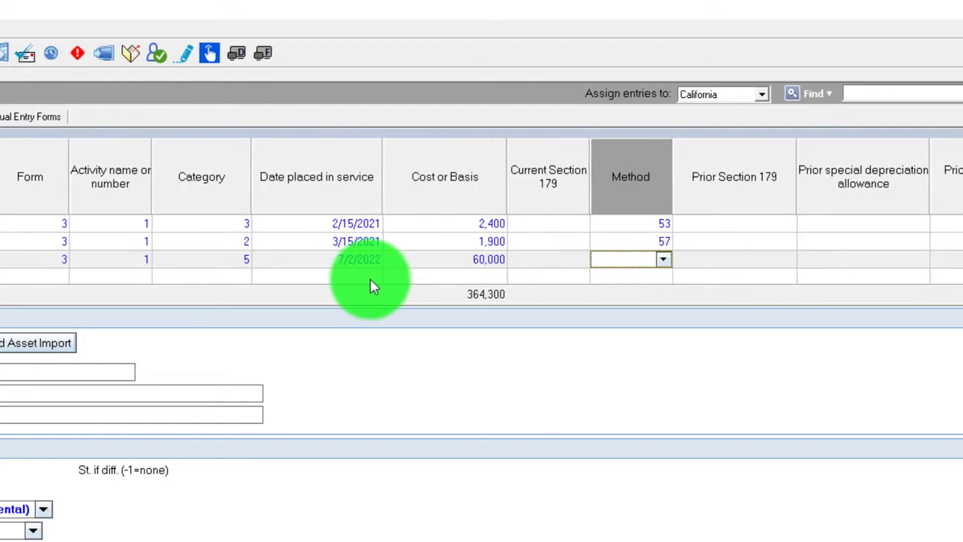
# Step: Set the Improvements asset's method to 85=MACRS 27.5-year SL Residential Rental Building
pyautogui.click(648, 259)
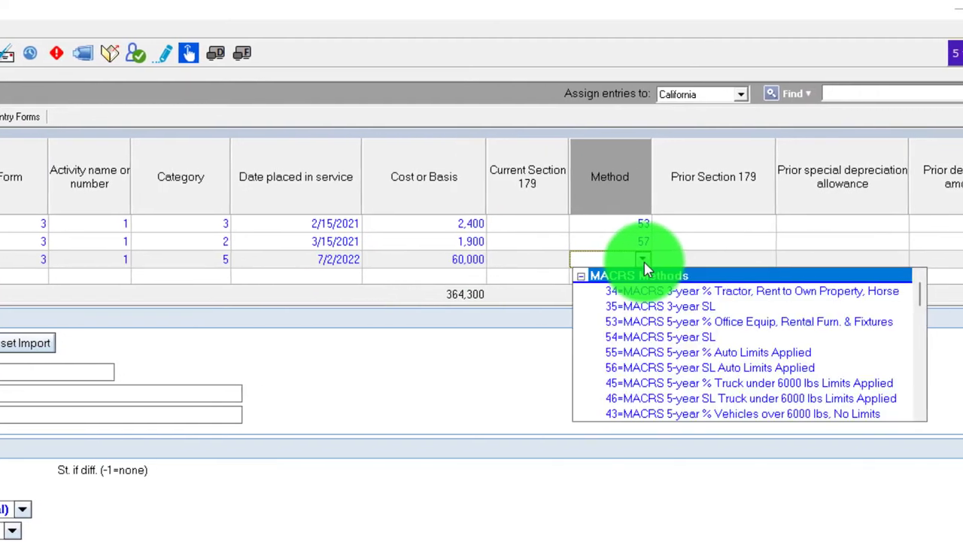
pyautogui.scroll(-5, 641, 322)
pyautogui.scroll(-5, 638, 334)
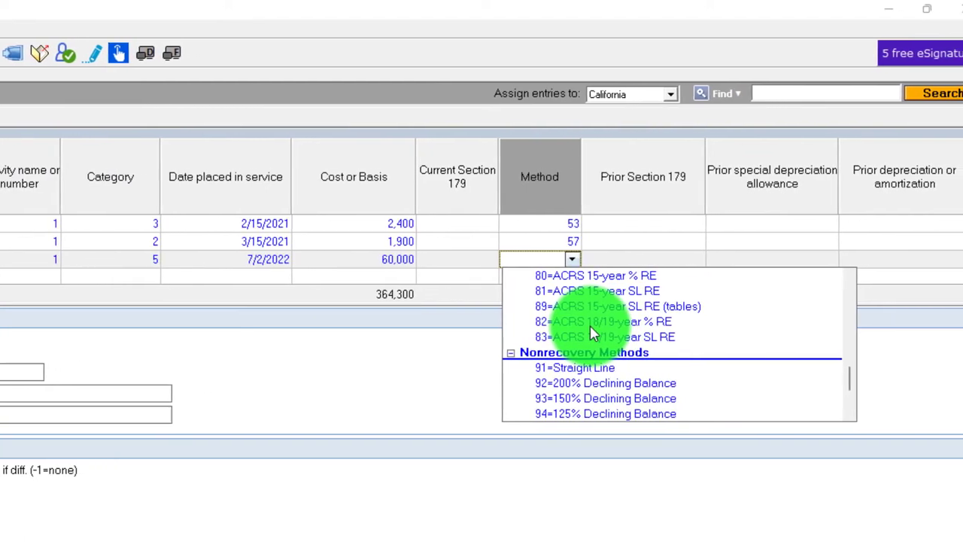
pyautogui.scroll(-3, 600, 333)
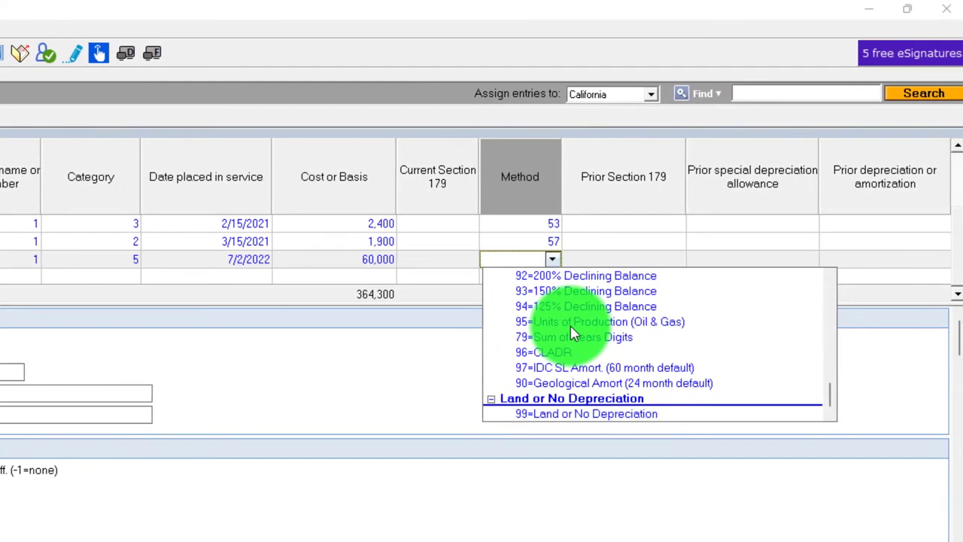
pyautogui.scroll(8, 574, 333)
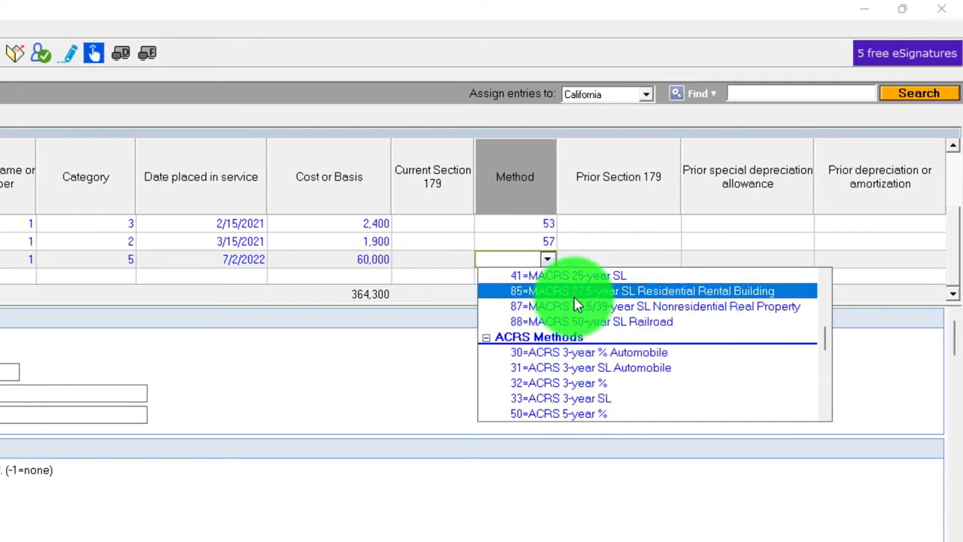
pyautogui.click(576, 293)
pyautogui.press('Tab')
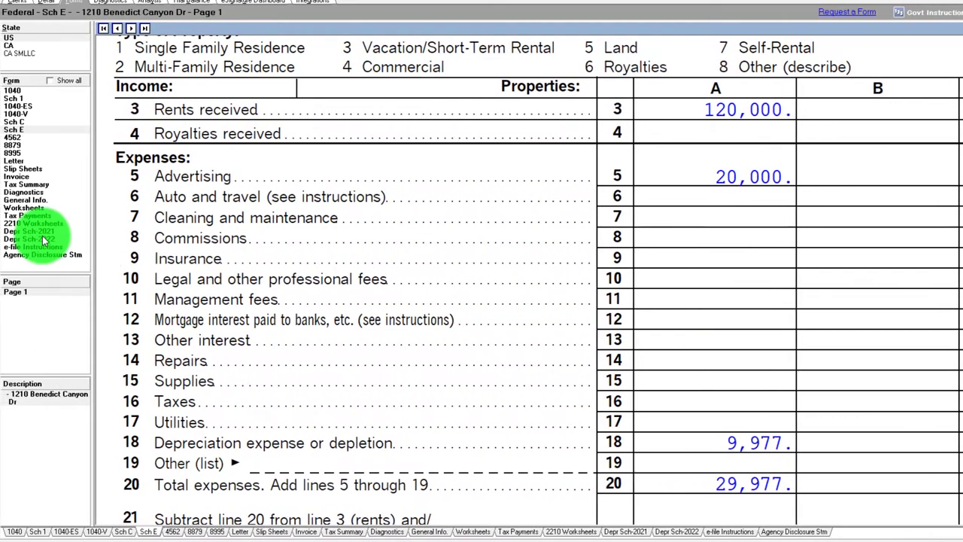
# Step: Compare the asset listings in the 2021 summary and regular depreciation schedules with the 2022 depreciation schedule
pyautogui.click(28, 231)
pyautogui.scroll(-3, 273, 240)
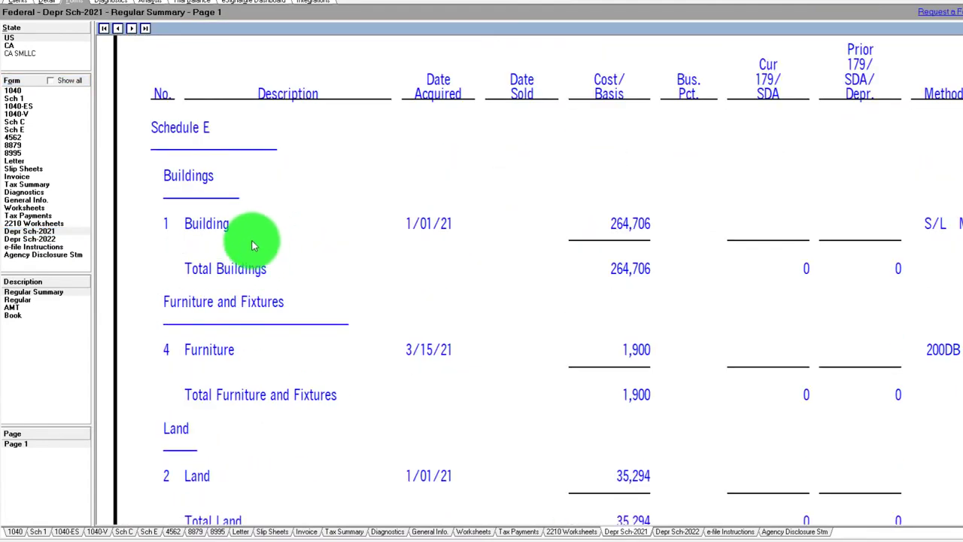
pyautogui.scroll(-2, 256, 334)
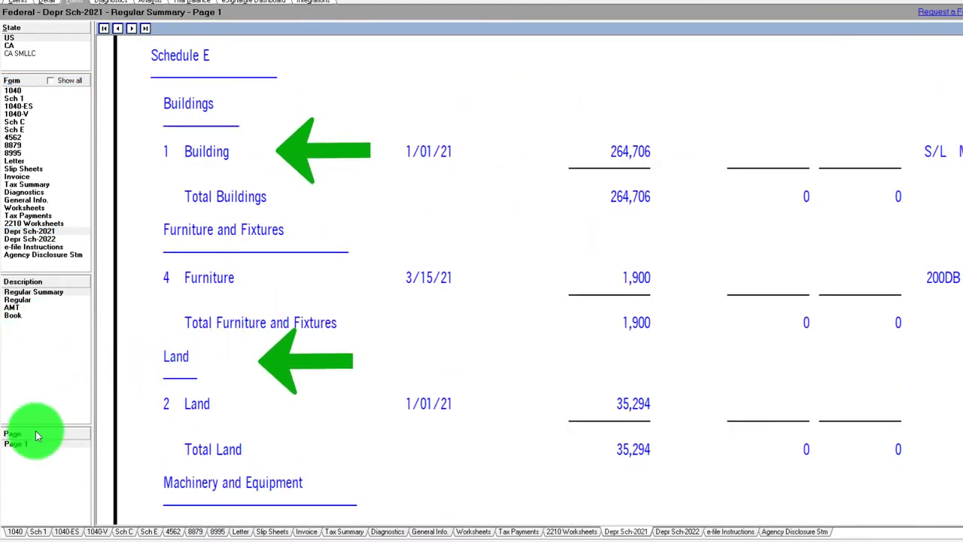
pyautogui.click(33, 240)
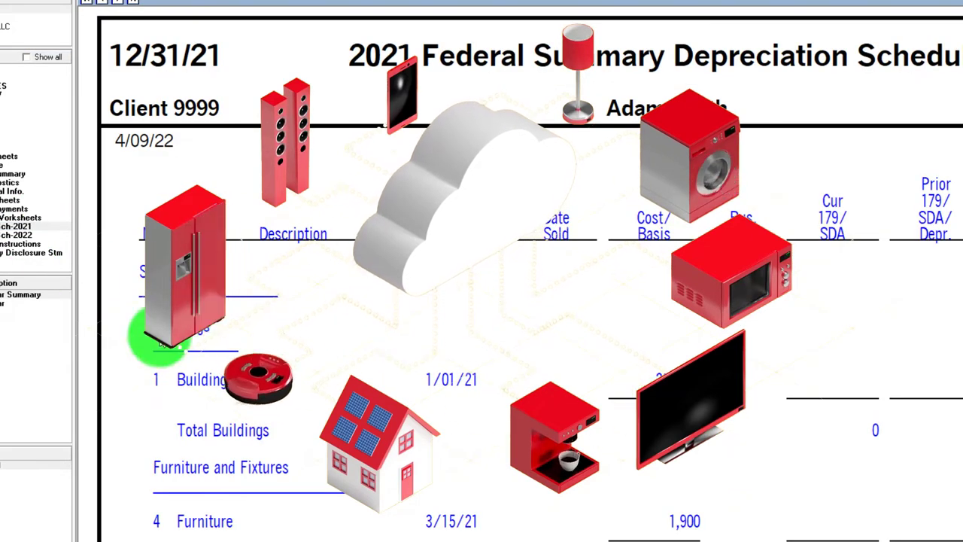
pyautogui.click(27, 236)
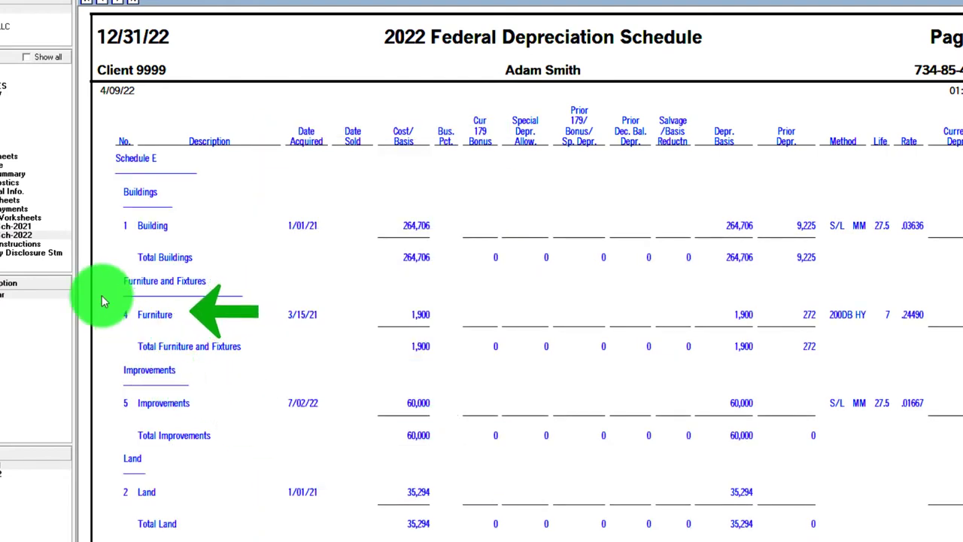
pyautogui.click(27, 227)
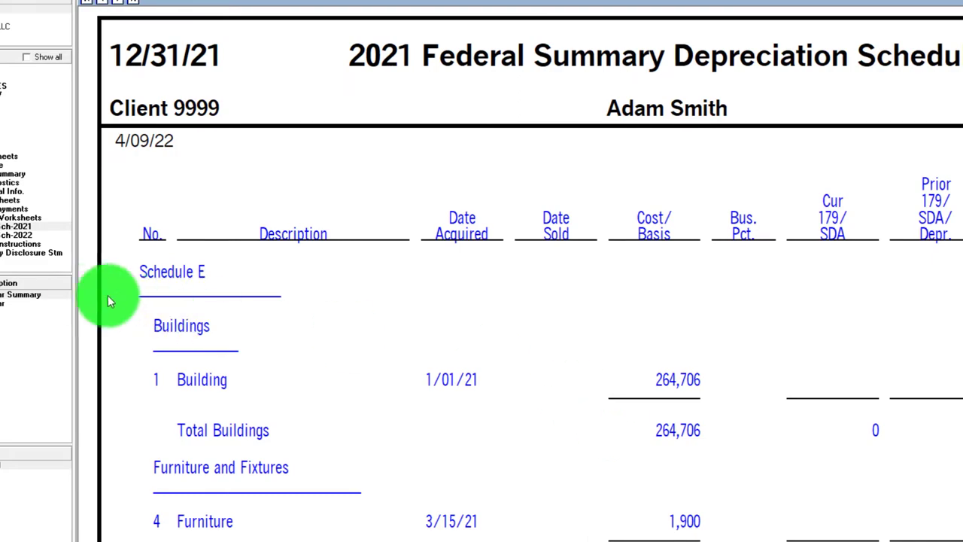
pyautogui.click(7, 303)
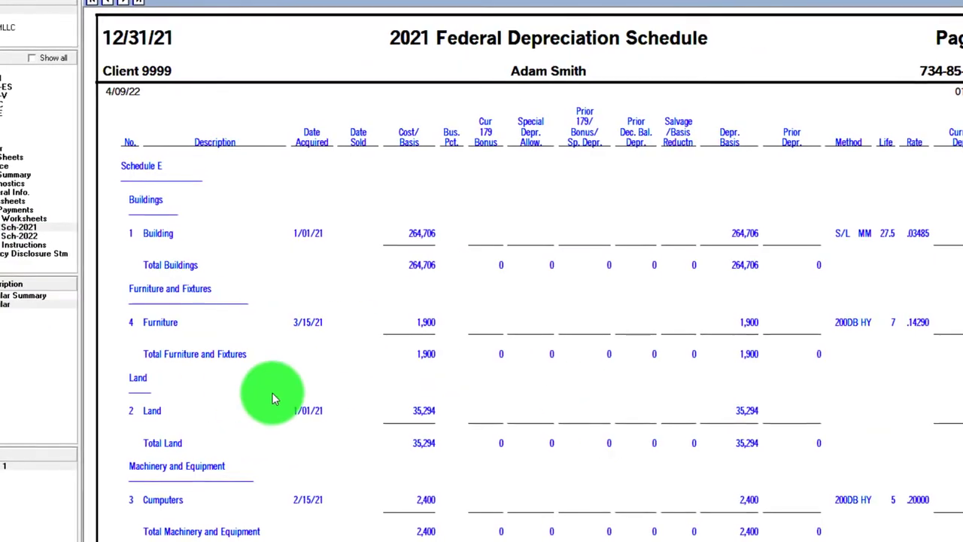
# Step: Return to the Depreciation (4562) input, add a blank sixth asset for Schedule E activity 1 and look through the asset rows
pyautogui.click(79, 11)
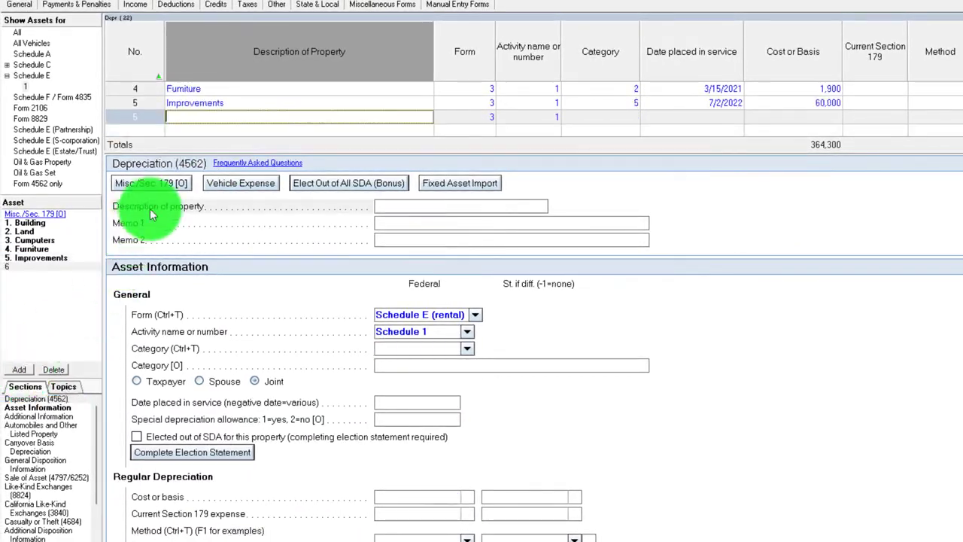
pyautogui.press('Up')
pyautogui.press('Up')
pyautogui.press('Up')
pyautogui.press('Up')
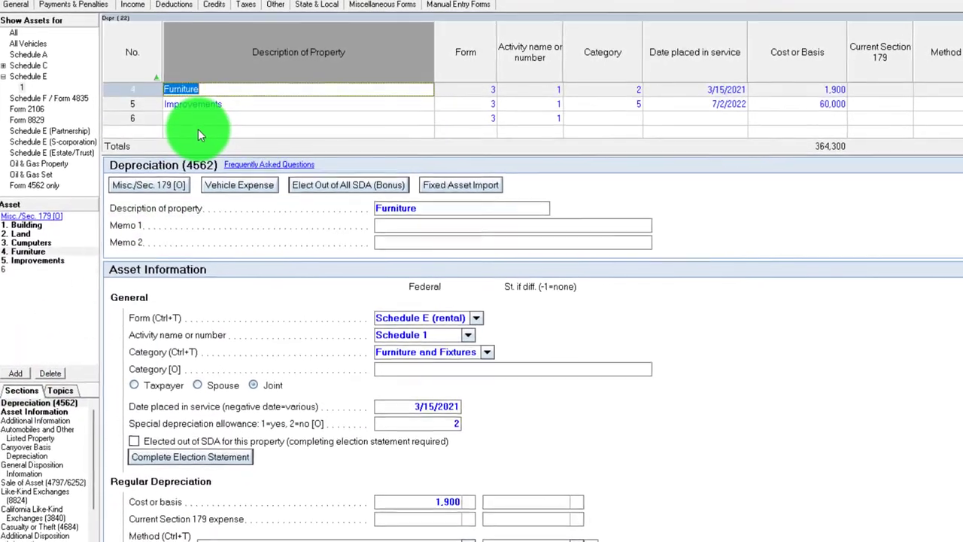
pyautogui.press('Down')
pyautogui.press('Down')
pyautogui.press('Down')
pyautogui.press('Down')
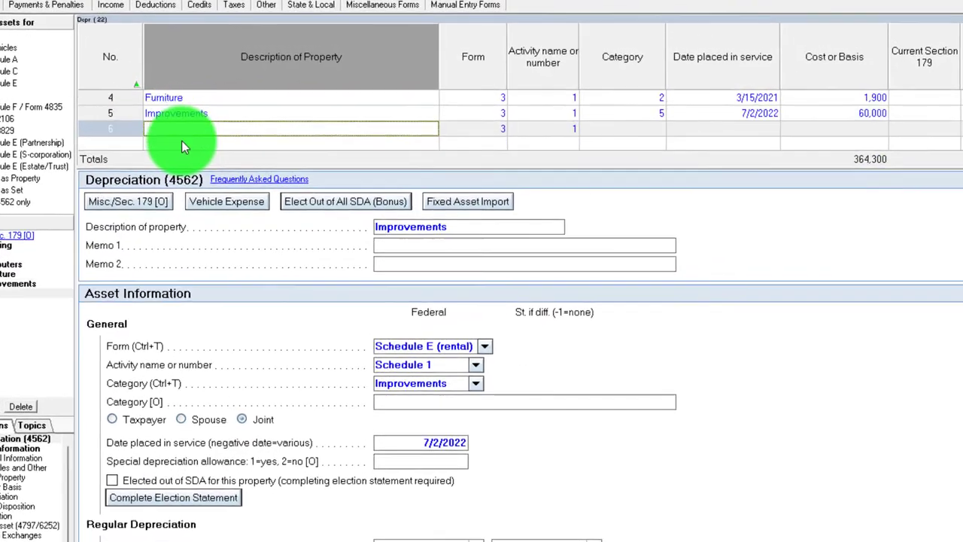
# Step: Describe the sixth Schedule E asset as Equipment and set its category to 3=Machinery and Equipment
pyautogui.write('Equipmen')
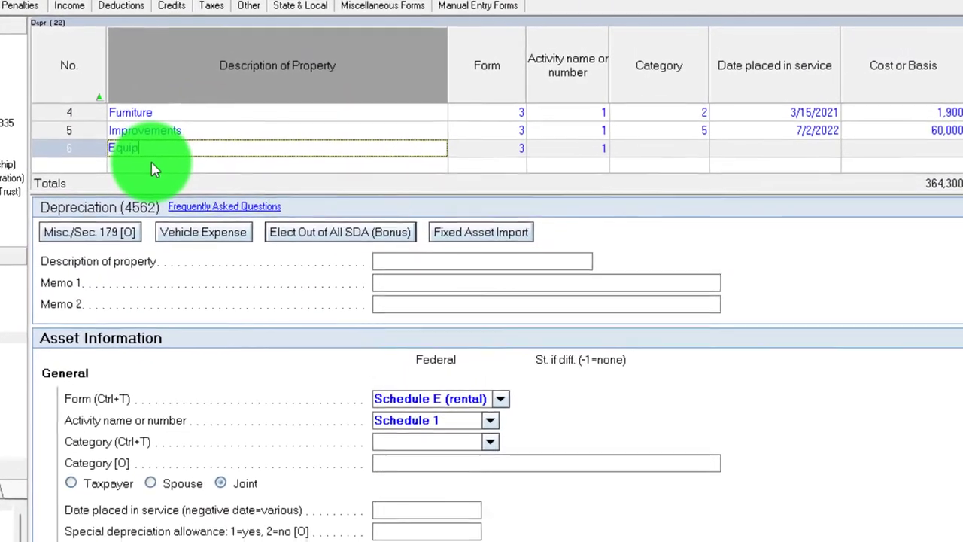
pyautogui.write('t')
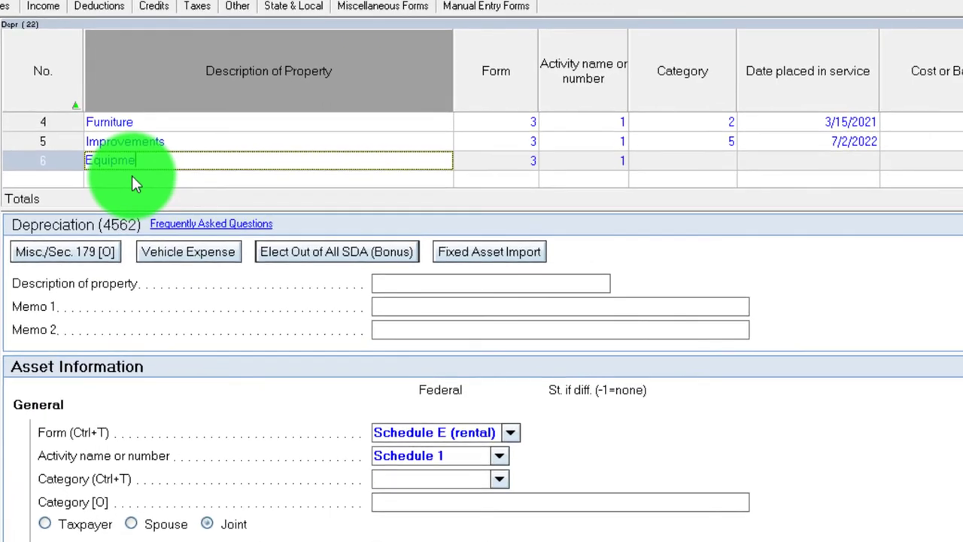
pyautogui.press('Tab')
pyautogui.press('Tab')
pyautogui.press('Tab')
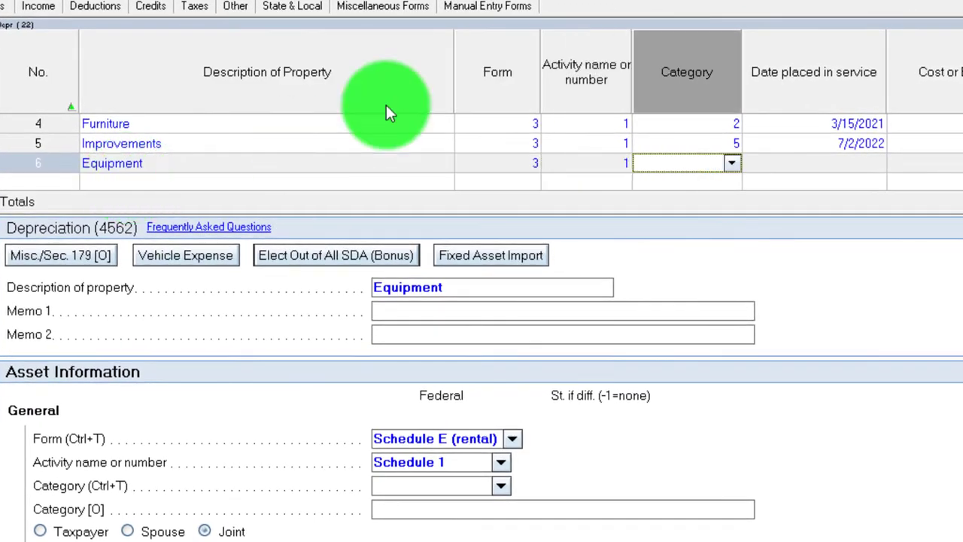
pyautogui.click(734, 164)
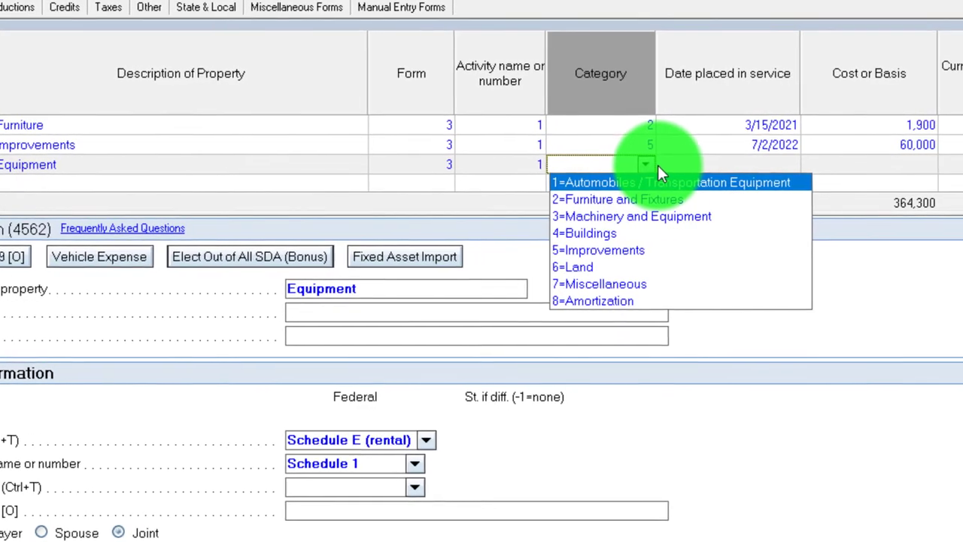
pyautogui.click(632, 218)
pyautogui.press('Tab')
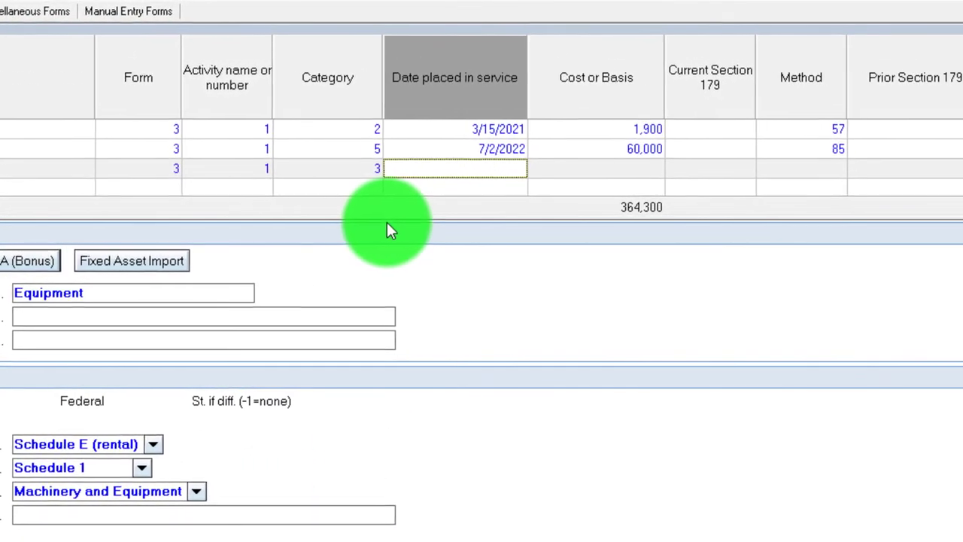
# Step: Set the Equipment asset's date placed in service to 12/20/2021 and its cost or basis to 70,000
pyautogui.write('13')
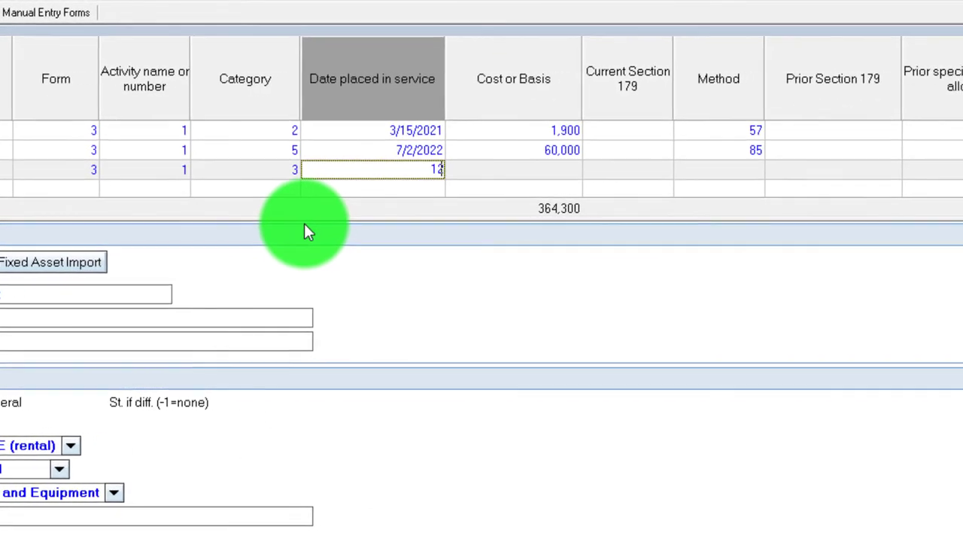
pyautogui.write('2021')
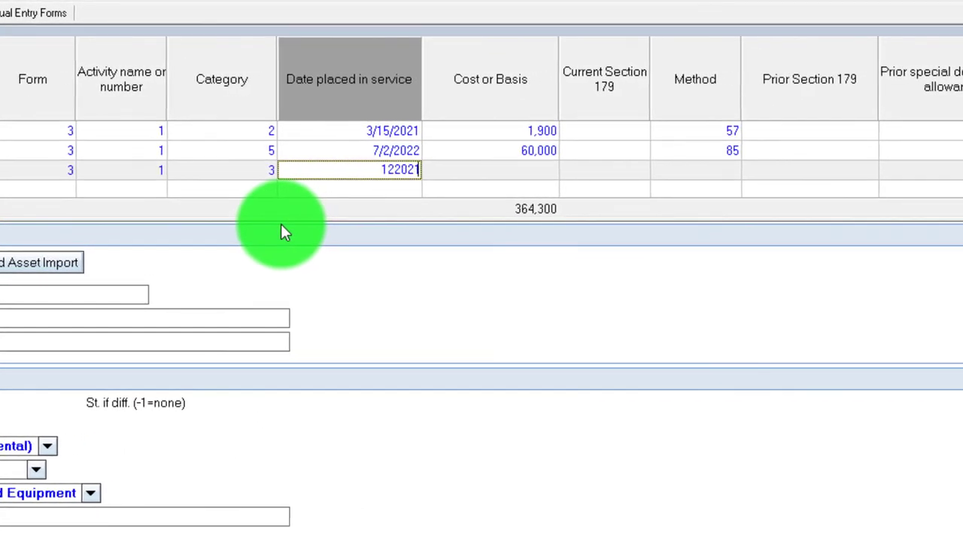
pyautogui.press('Tab')
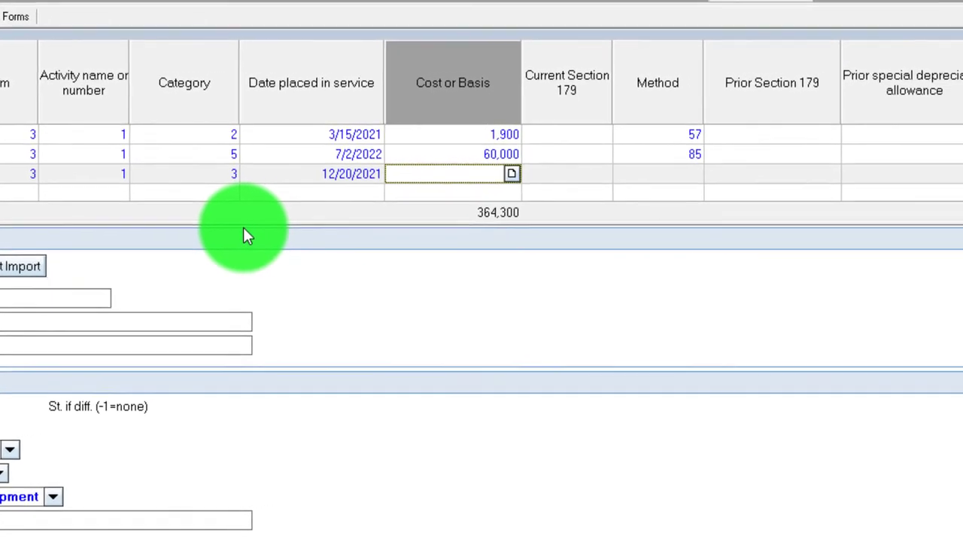
pyautogui.write('70000')
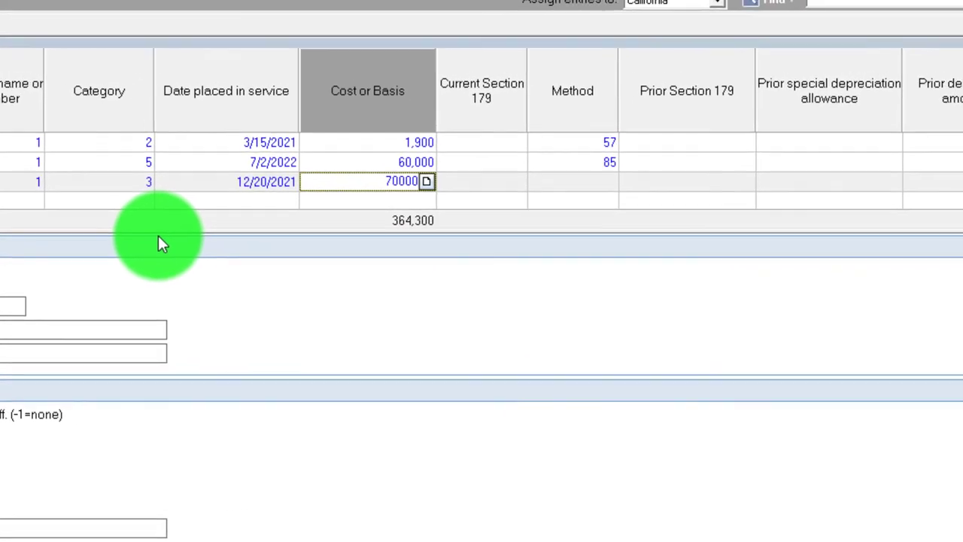
pyautogui.press('Tab')
pyautogui.press('Tab')
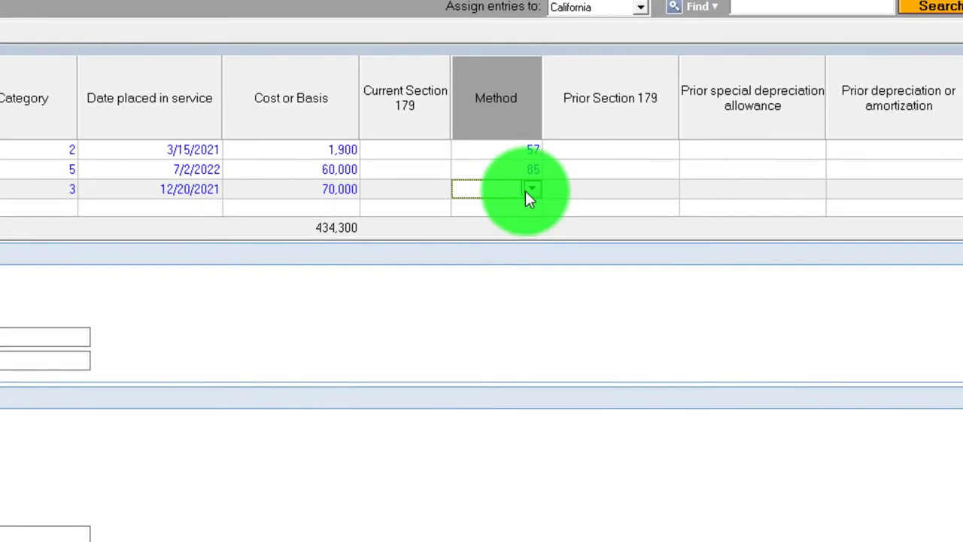
# Step: Set the Equipment asset's method to 53=MACRS 5-year % Office Equip, Rental Furn. & Fixtures and review the 2021 depreciation schedule
pyautogui.click(522, 191)
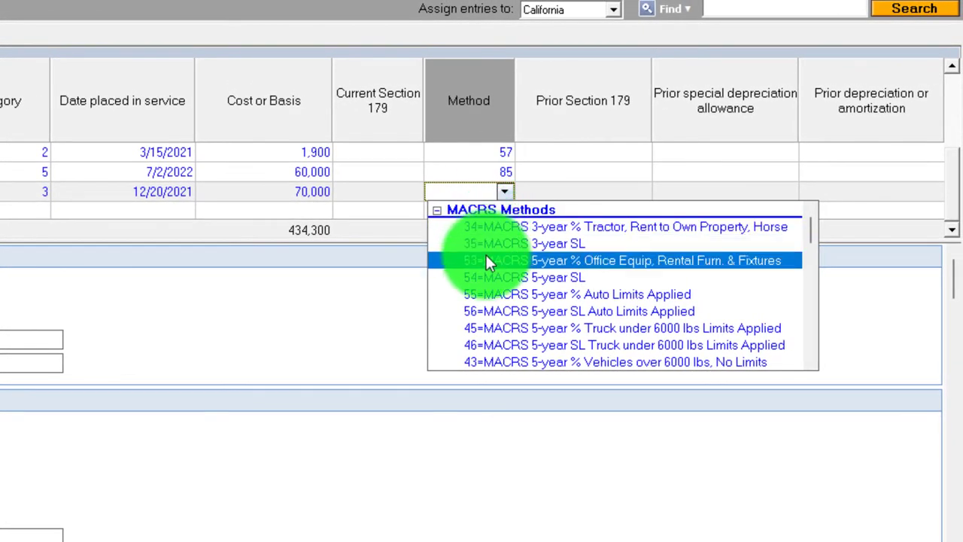
pyautogui.click(486, 260)
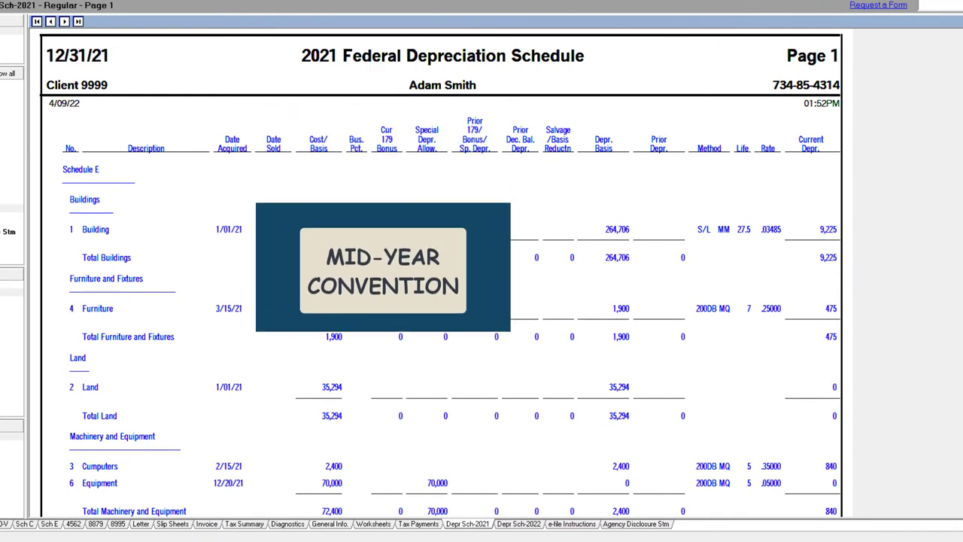
pyautogui.scroll(-1, 427, 366)
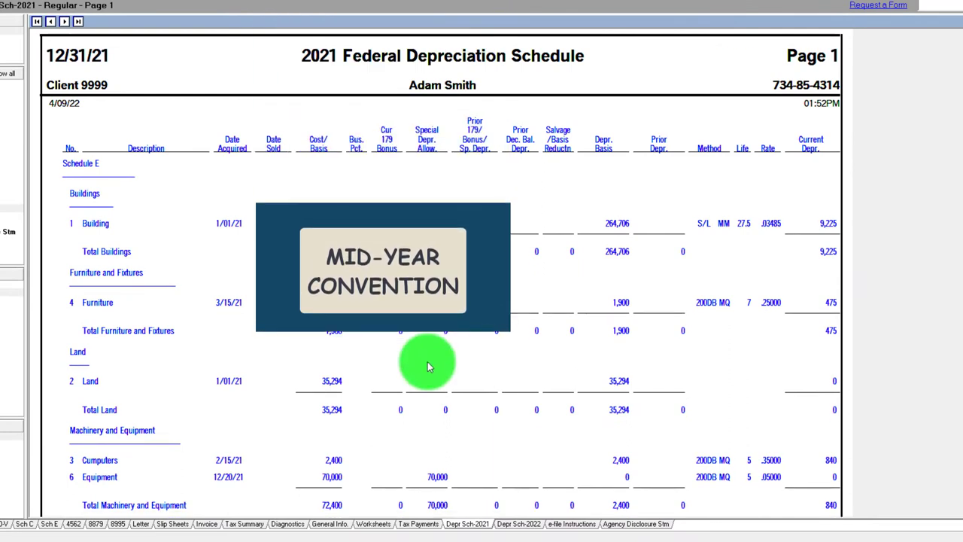
pyautogui.scroll(-1, 447, 384)
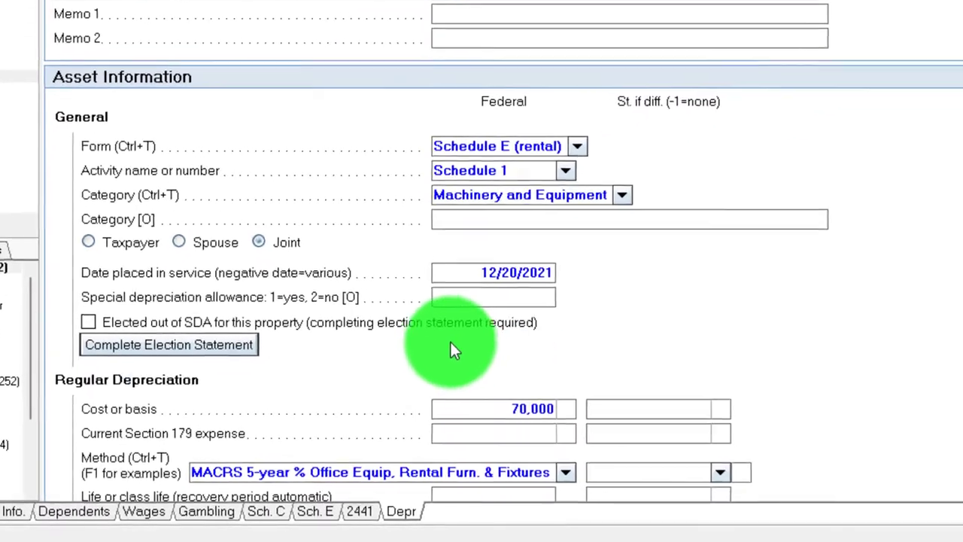
# Step: Decline the special depreciation allowance for the Equipment asset by setting it to 2 (no)
pyautogui.click(540, 274)
pyautogui.write('2')
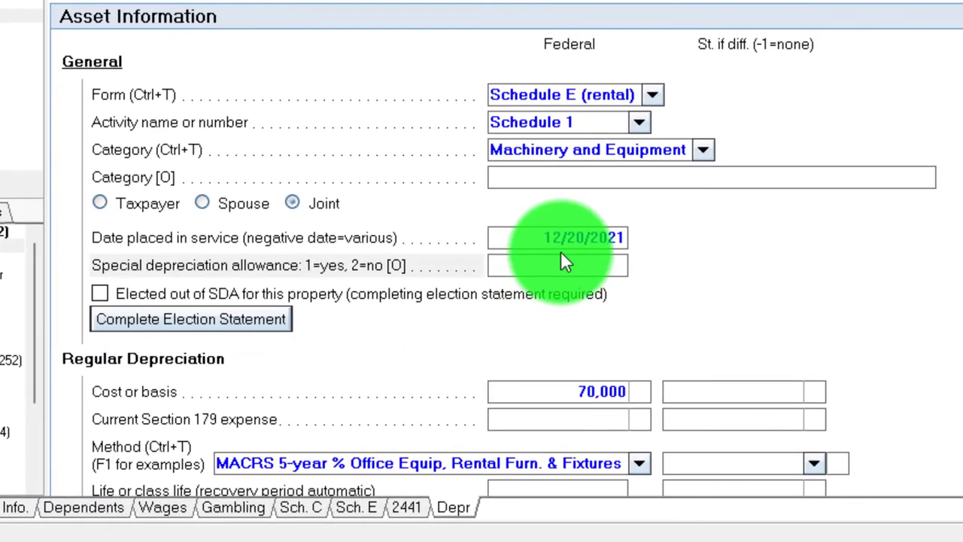
pyautogui.press('Return')
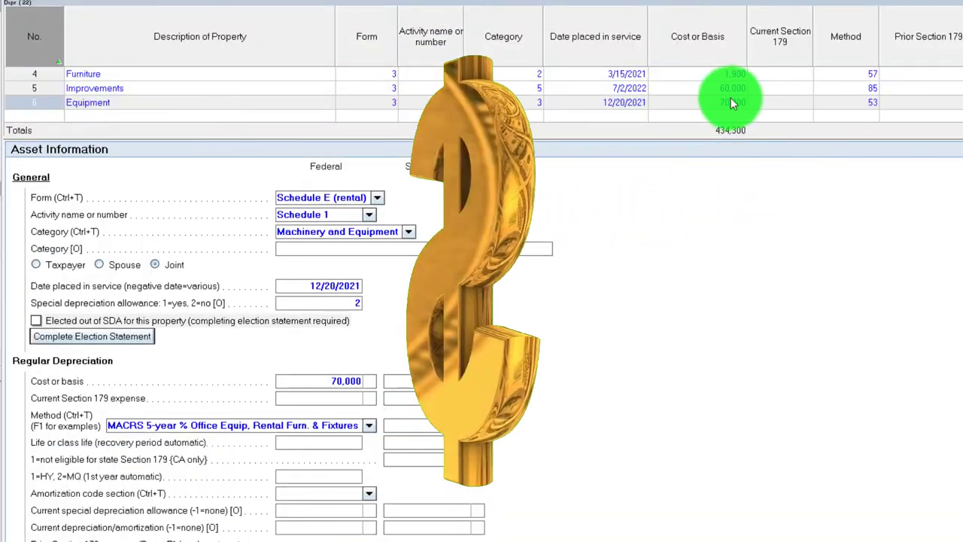
# Step: Change the Equipment asset's cost or basis to 2,000 and restore it to 70,000
pyautogui.click(732, 103)
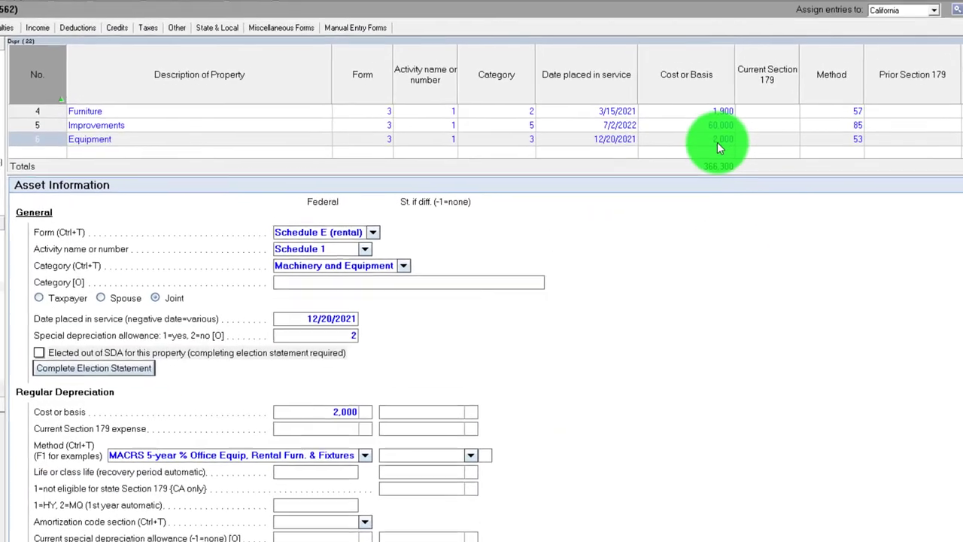
pyautogui.click(714, 139)
pyautogui.write('70000')
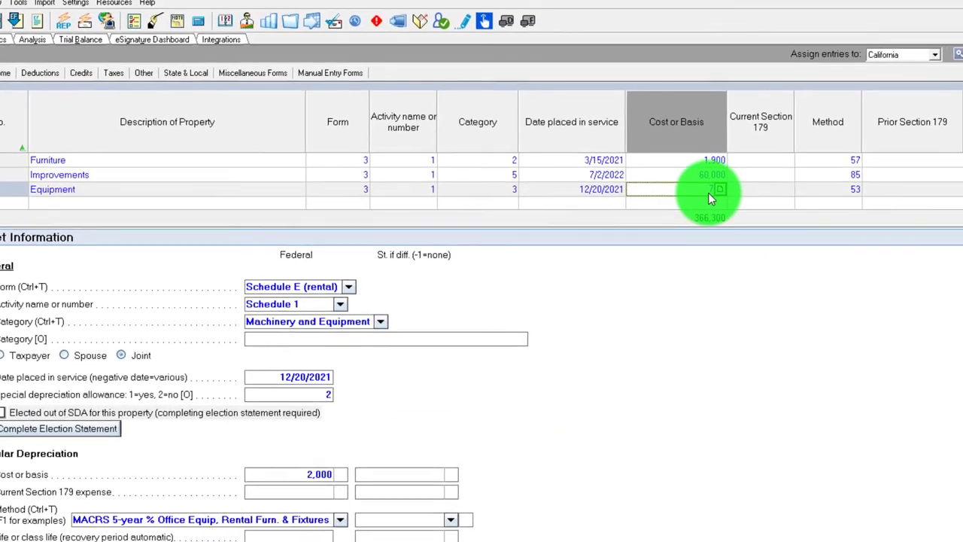
pyautogui.press('Tab')
pyautogui.click(56, 75)
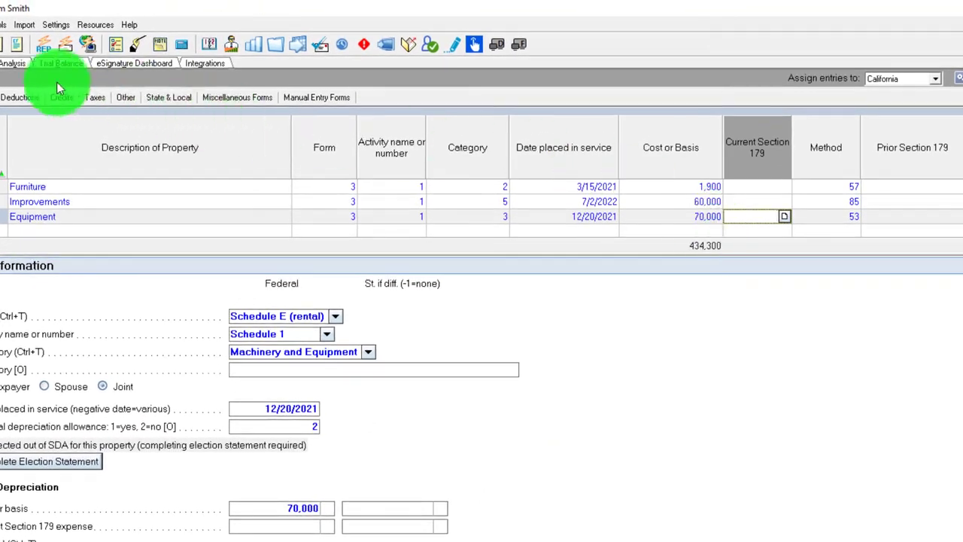